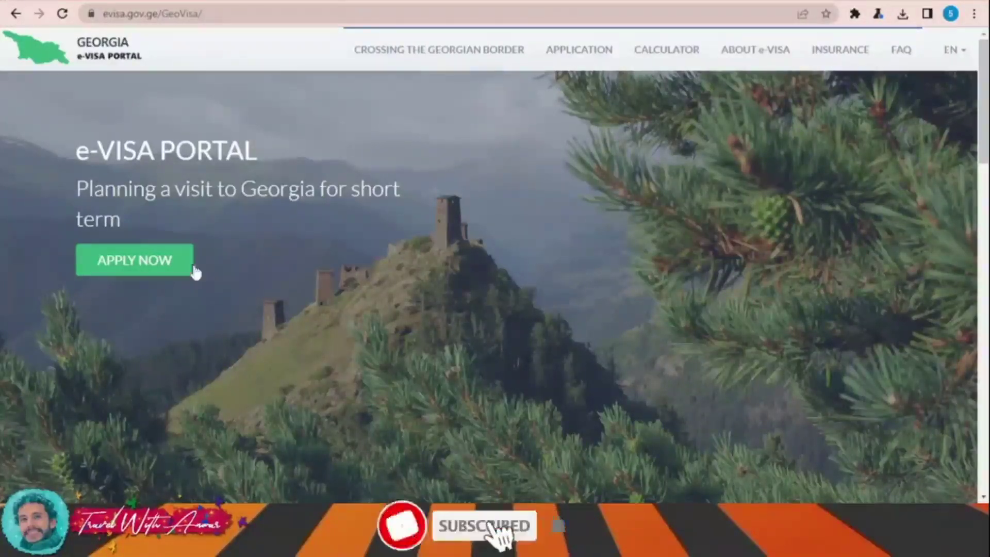
# Step: Start a new e-Visa application with citizenship EGYPT and an Ordinary travel document
pyautogui.click(155, 261)
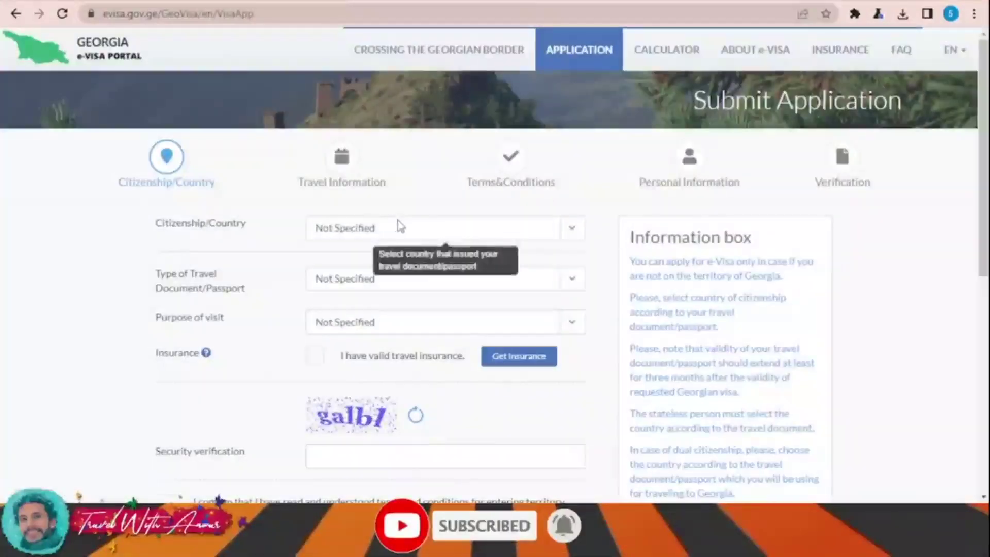
pyautogui.write('eg')
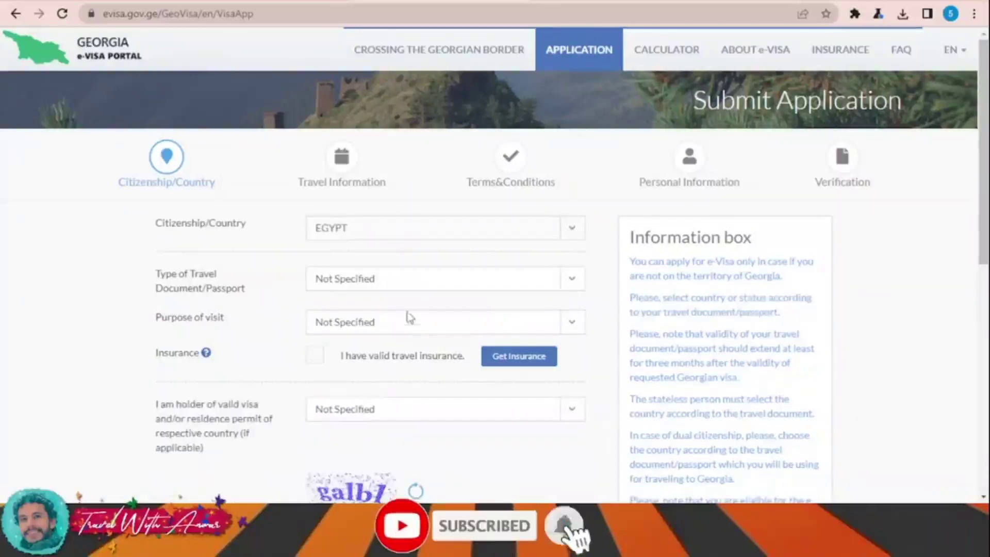
pyautogui.scroll(-2, 402, 310)
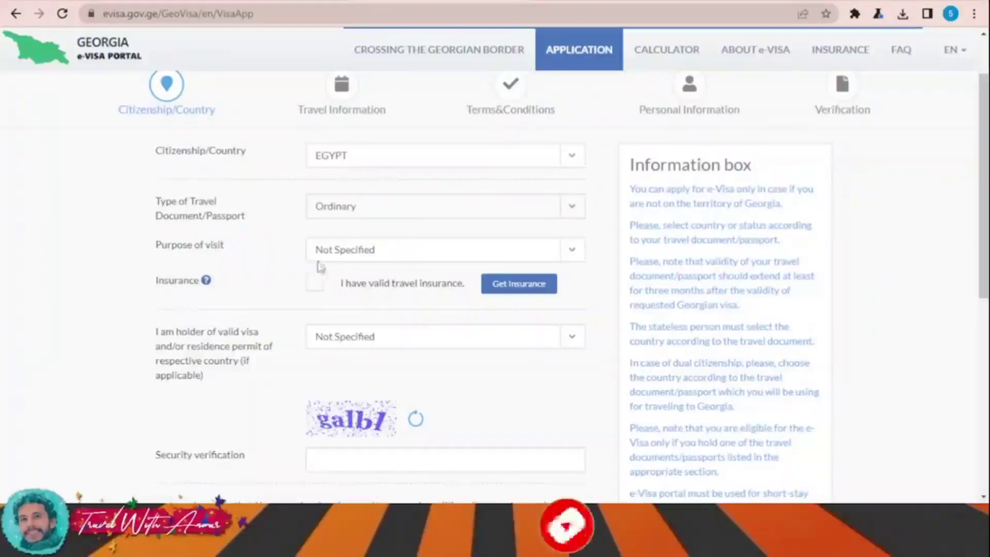
pyautogui.scroll(-2, 314, 269)
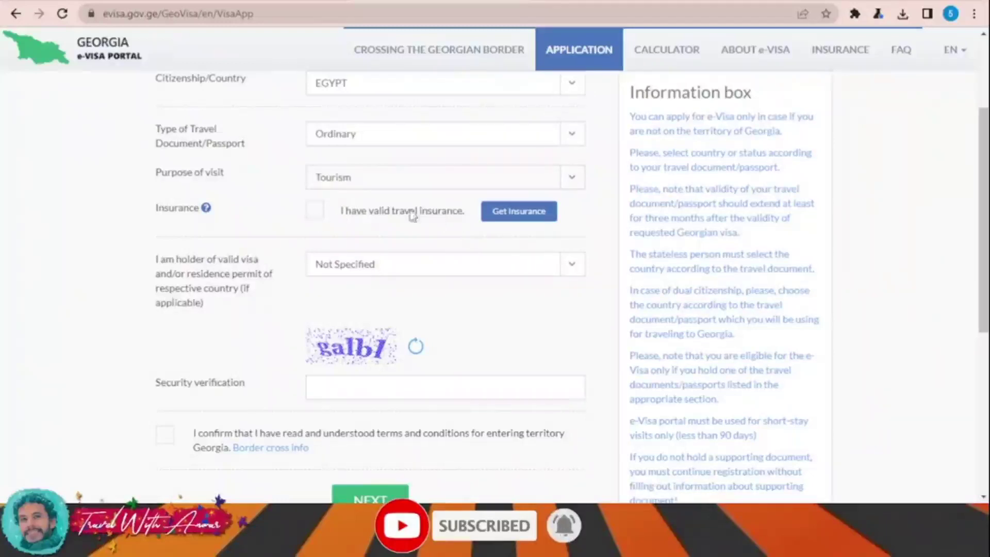
# Step: Browse the einsurance.ge comparison table of Georgian travel insurers and their coverage amounts
pyautogui.click(526, 219)
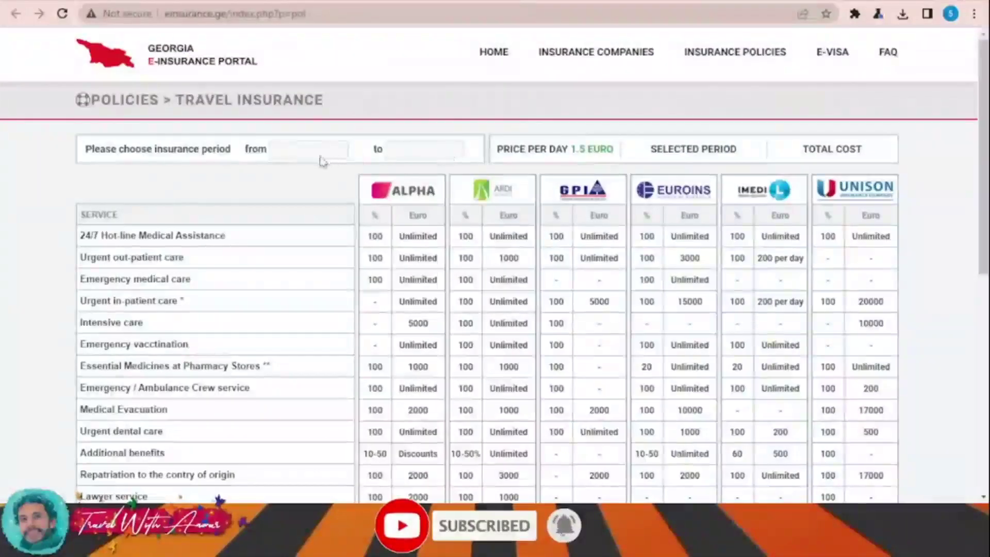
pyautogui.scroll(-15, 288, 161)
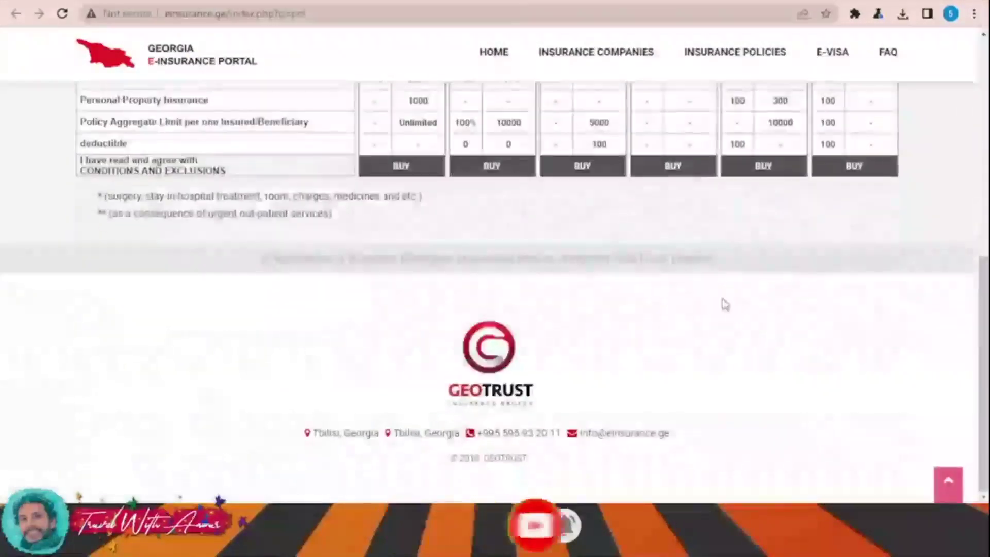
pyautogui.scroll(15, 748, 320)
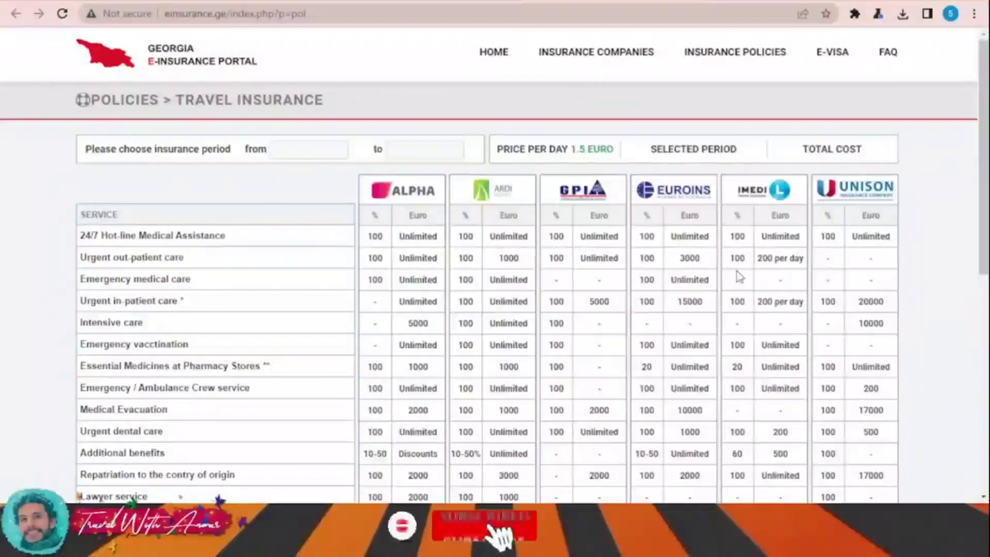
pyautogui.scroll(-5, 739, 277)
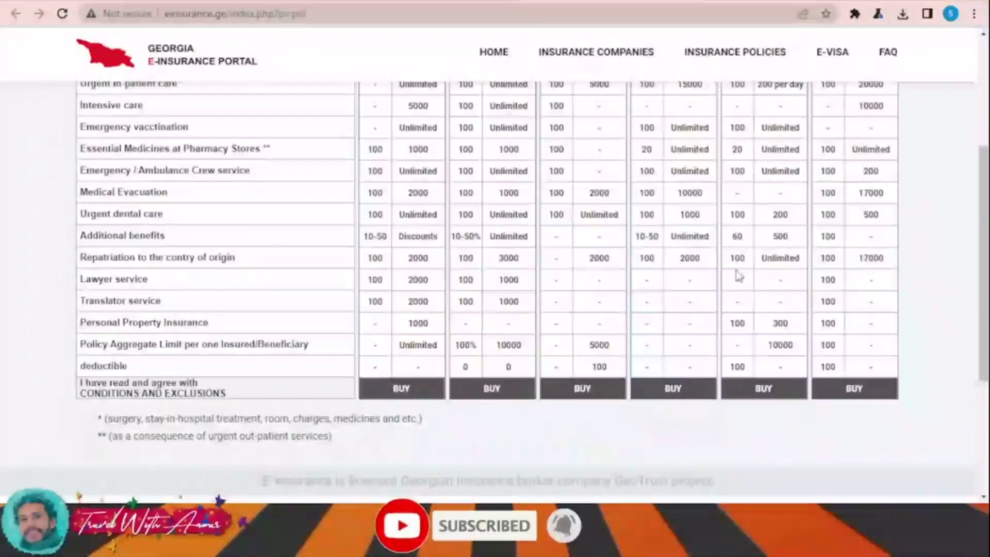
pyautogui.scroll(5, 739, 277)
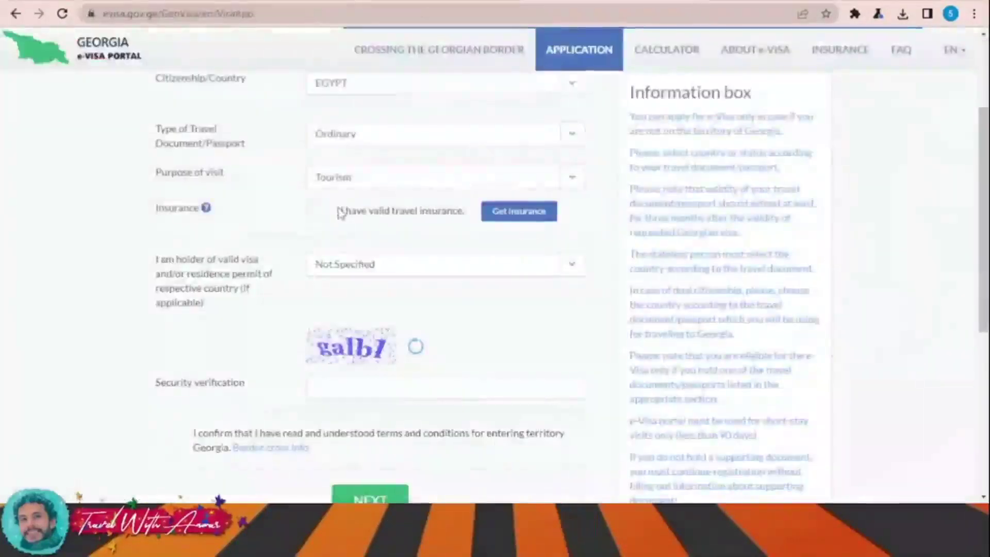
# Step: Declare valid travel insurance, enter the security code, accept the entry terms and submit
pyautogui.click(316, 211)
pyautogui.scroll(-2, 495, 305)
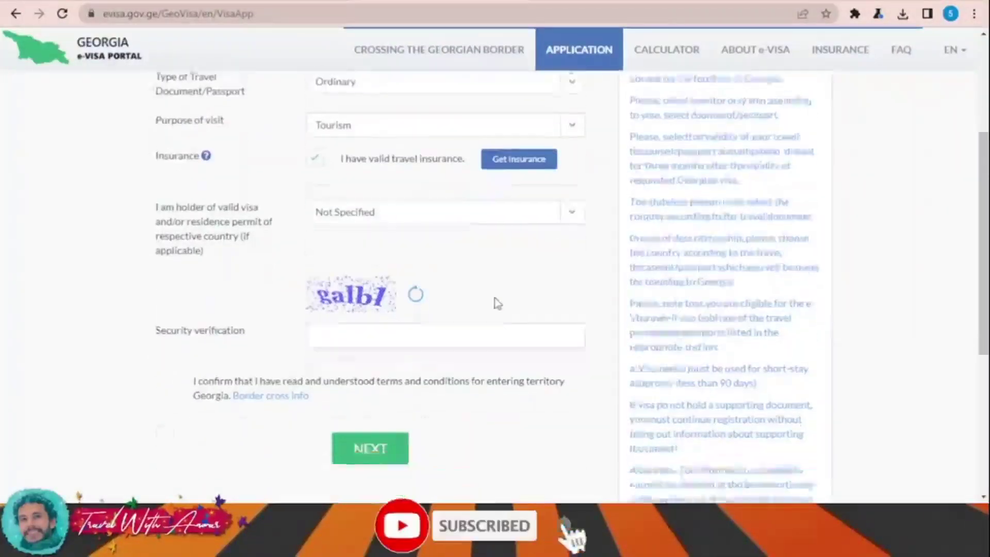
pyautogui.scroll(-2, 546, 266)
pyautogui.click(385, 243)
pyautogui.write('g')
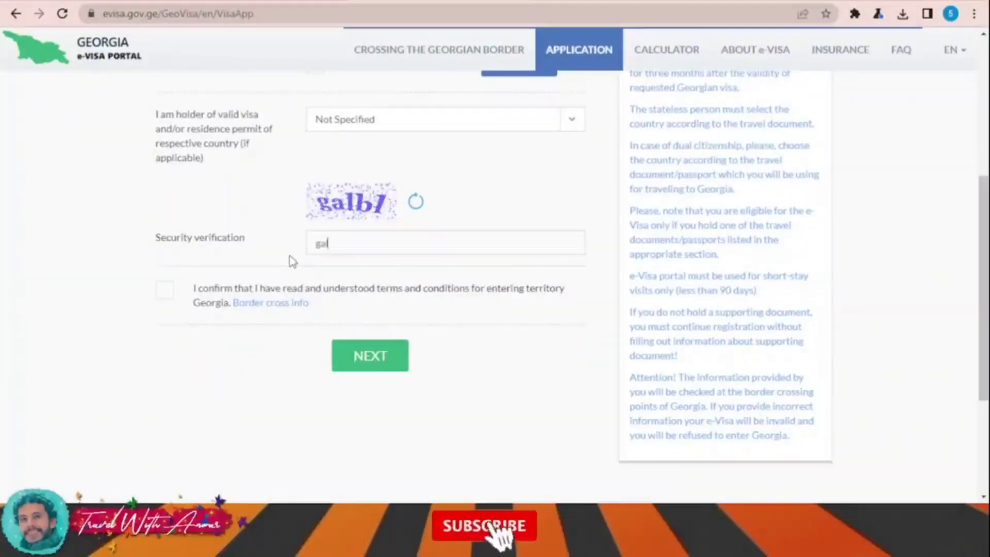
pyautogui.write('a')
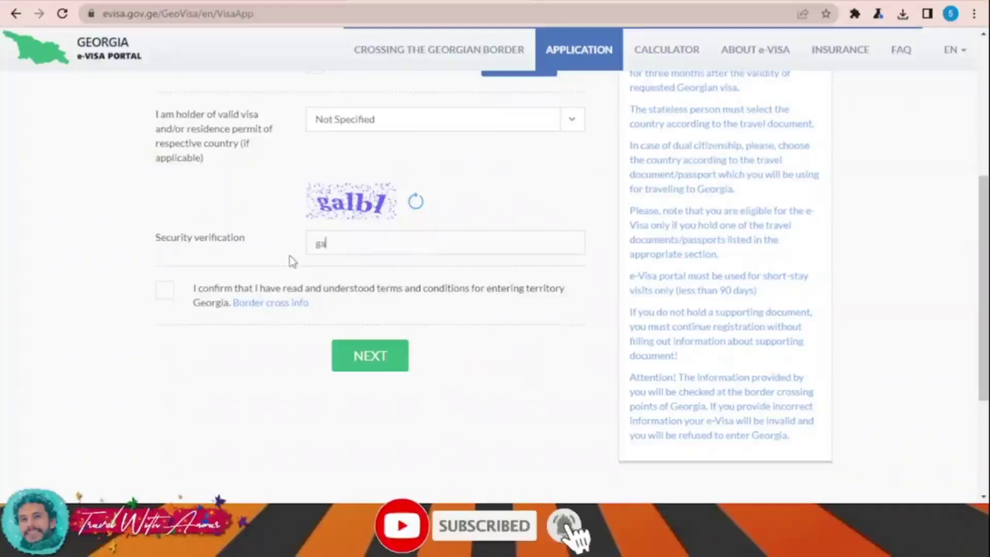
pyautogui.write('1b1')
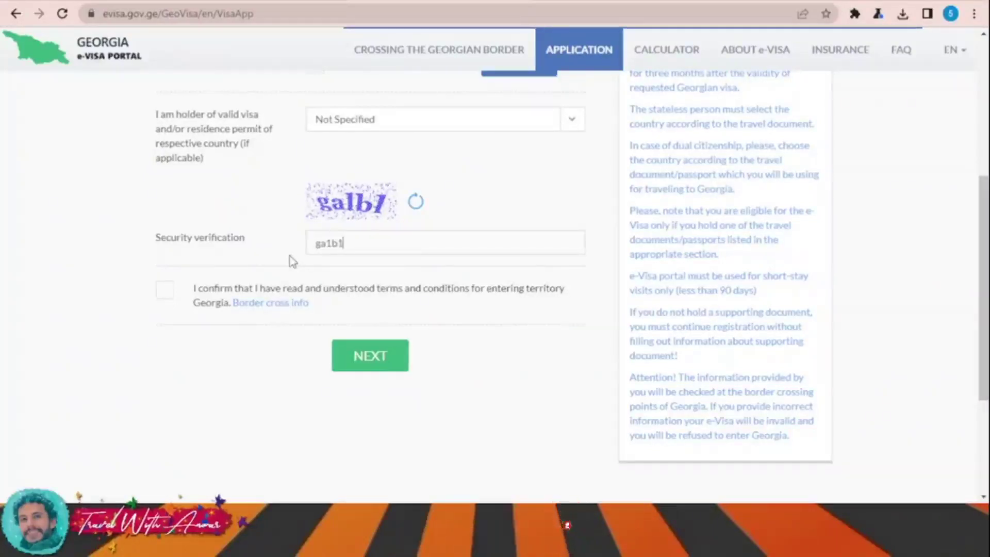
pyautogui.click(172, 291)
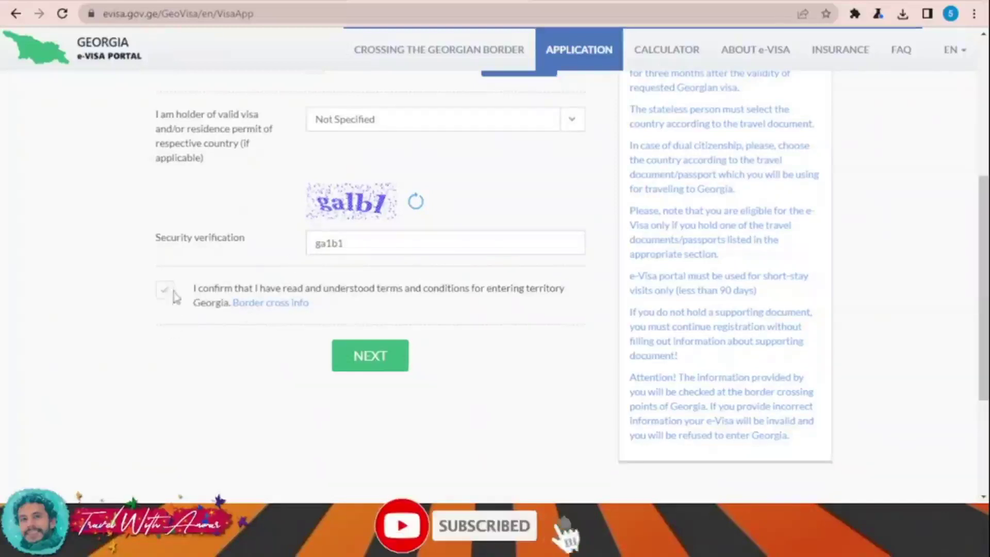
pyautogui.click(404, 355)
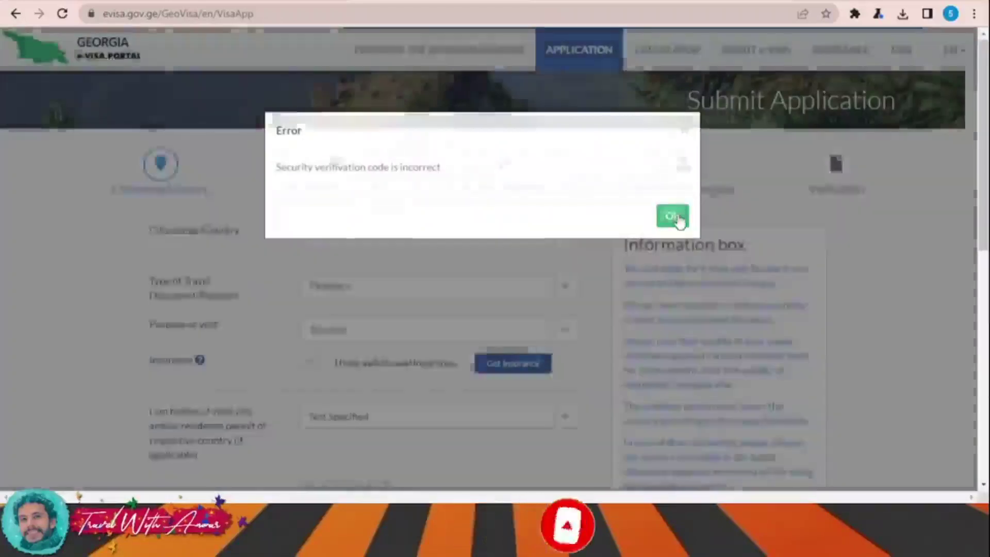
# Step: Dismiss the incorrect-code error, enter the new security code and resubmit the first step
pyautogui.click(675, 217)
pyautogui.scroll(-5, 375, 359)
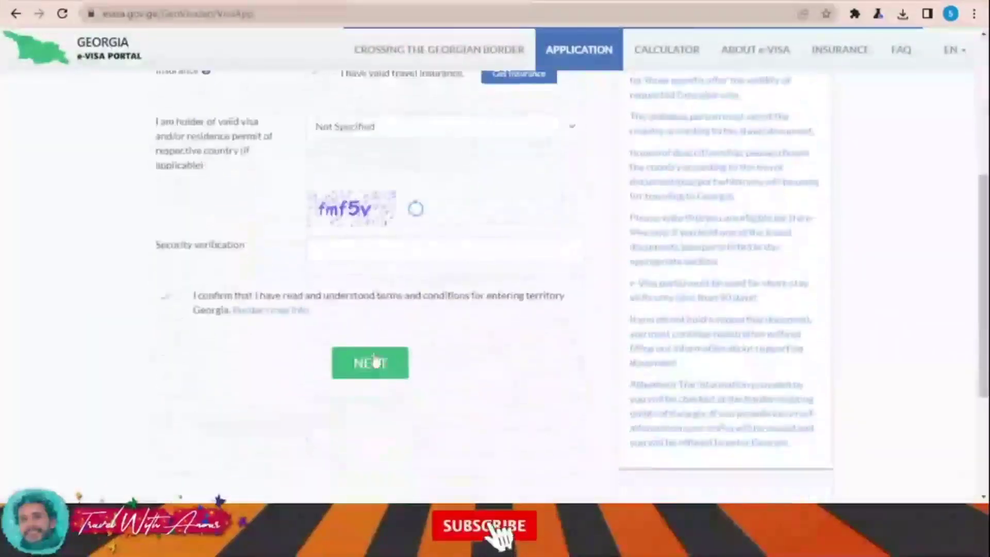
pyautogui.click(370, 243)
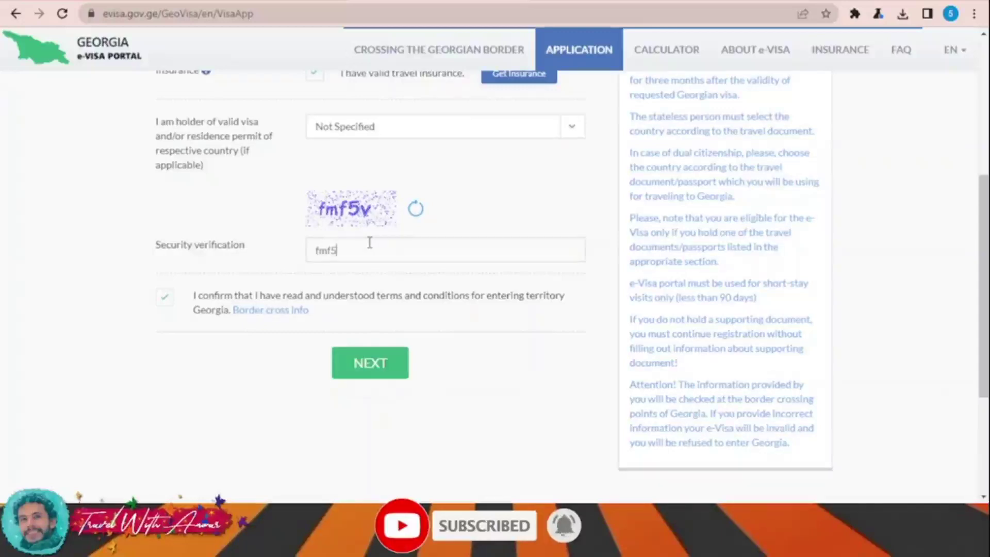
pyautogui.write('fmf5v')
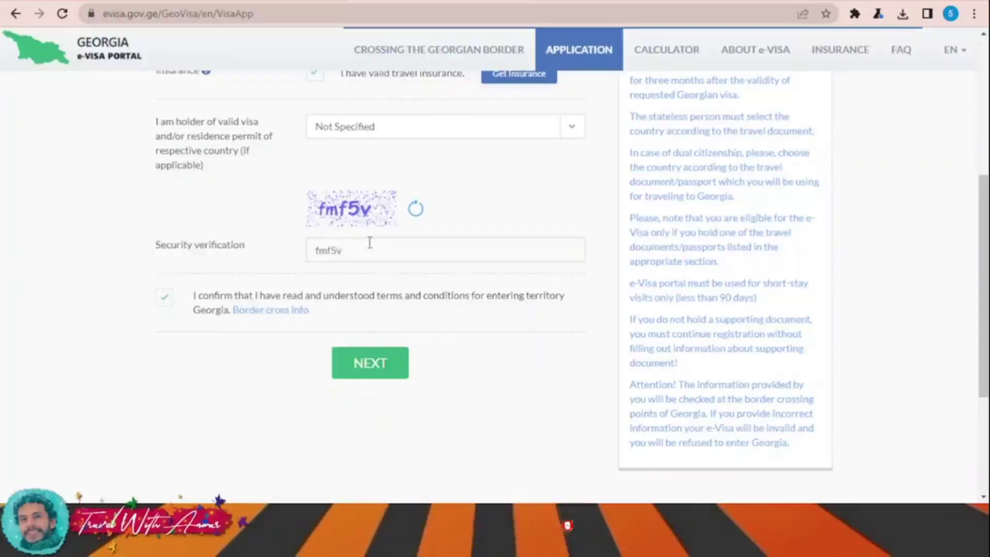
pyautogui.click(386, 364)
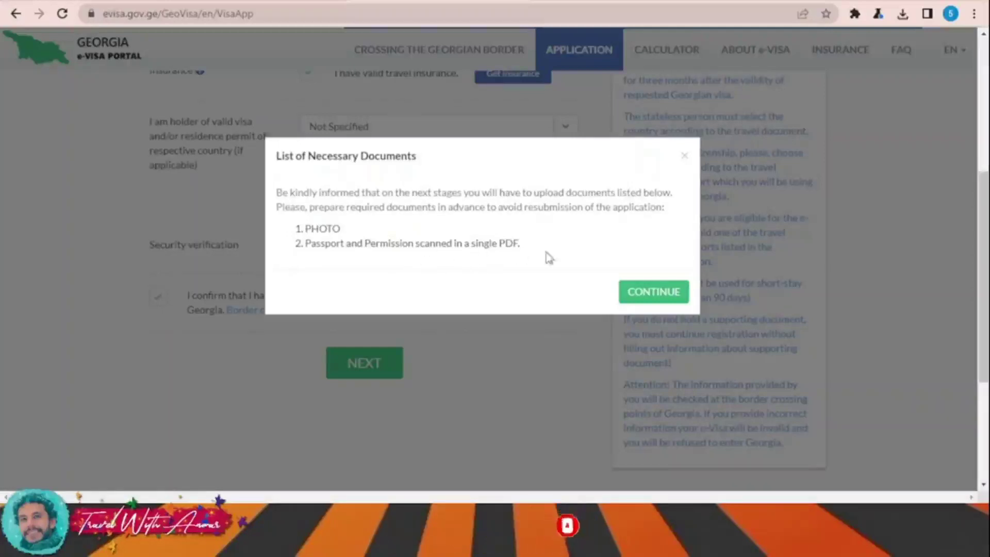
# Step: Acknowledge the required documents and set the arrival date to 30 September 2022
pyautogui.click(640, 295)
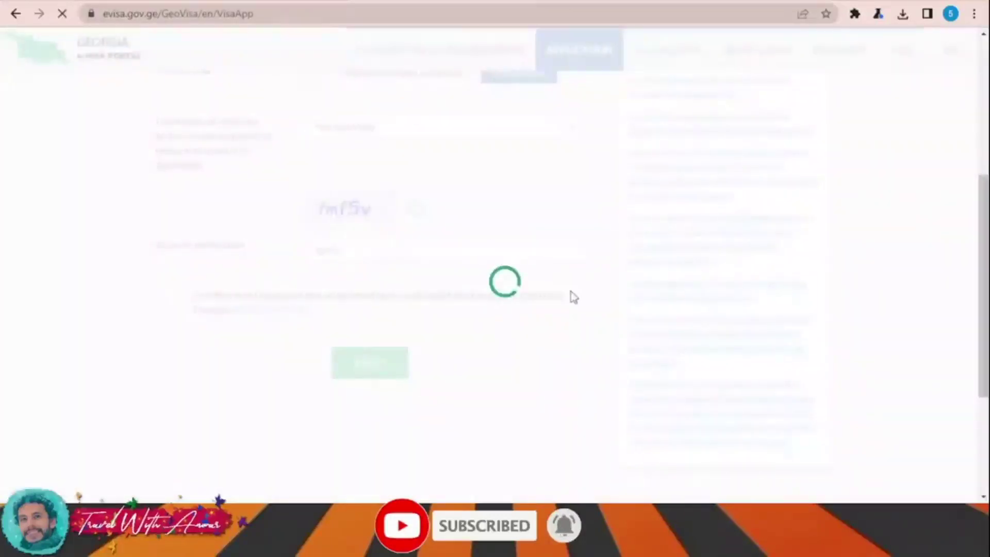
pyautogui.scroll(-1, 601, 269)
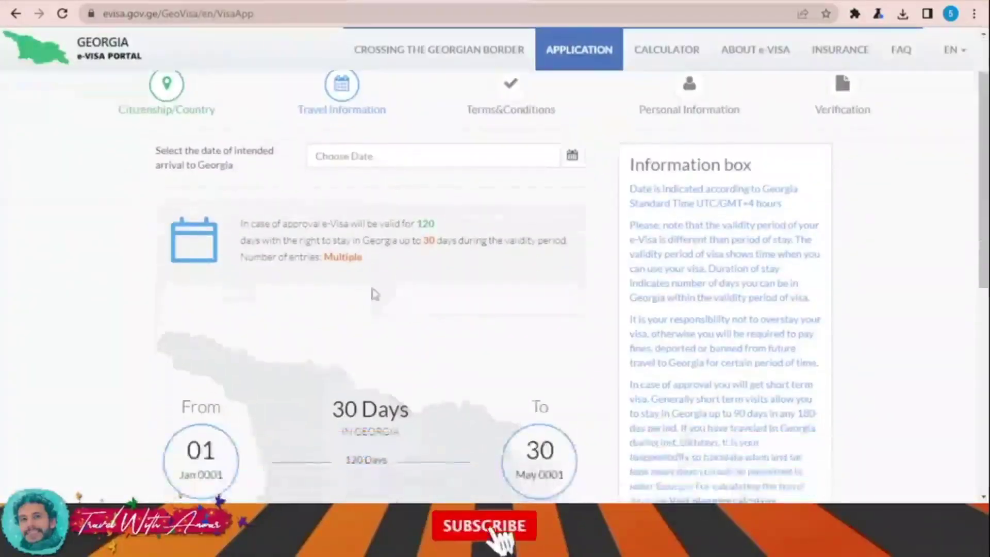
pyautogui.moveTo(350, 164)
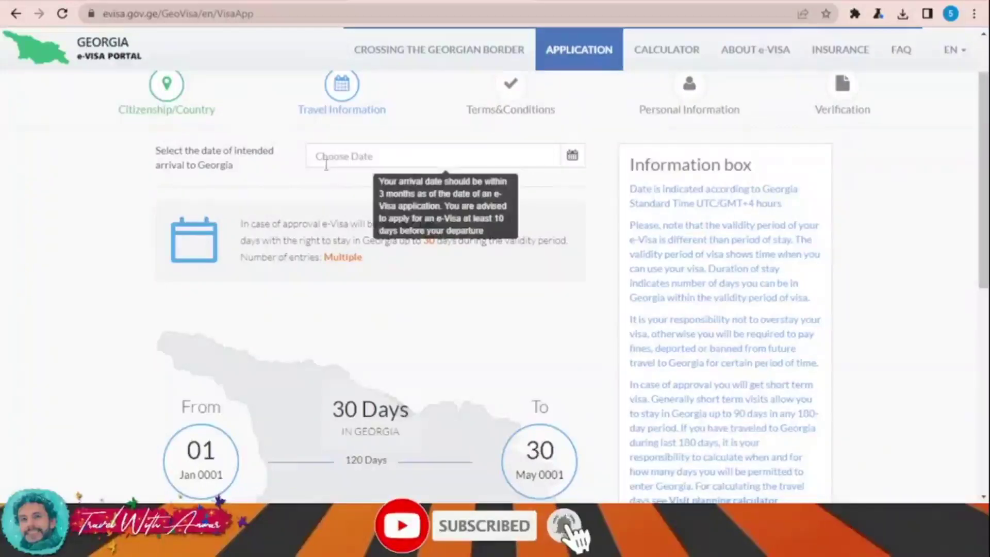
pyautogui.click(556, 161)
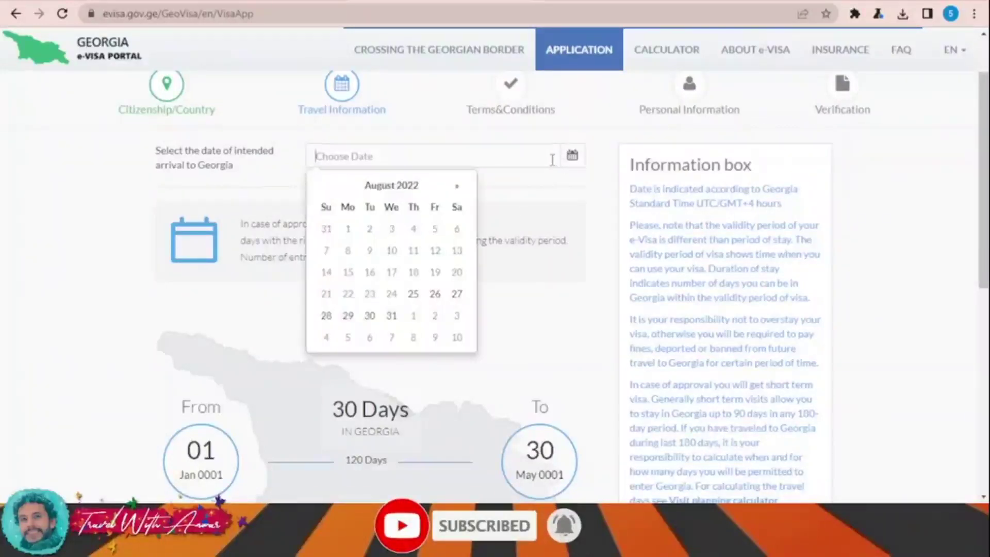
pyautogui.click(459, 186)
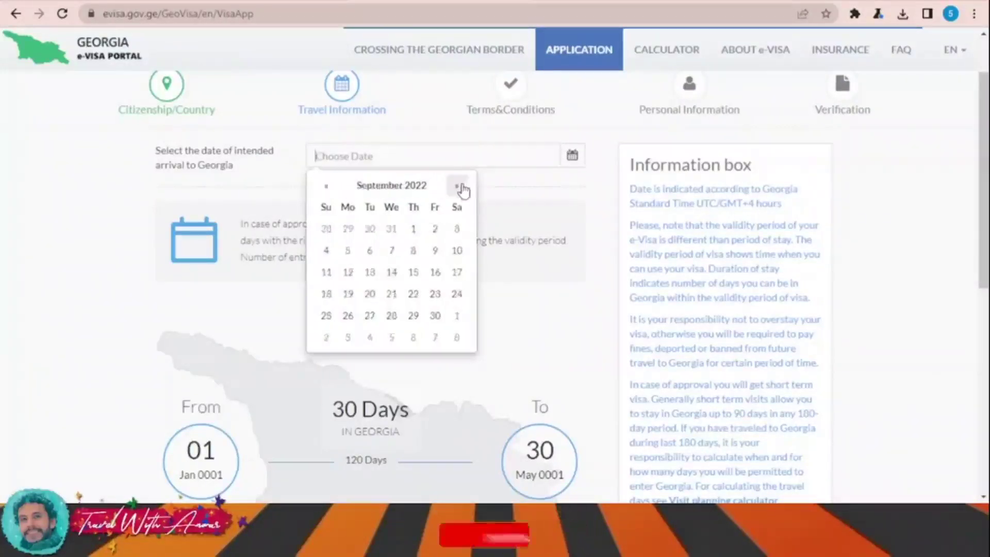
pyautogui.click(436, 315)
pyautogui.scroll(-5, 471, 281)
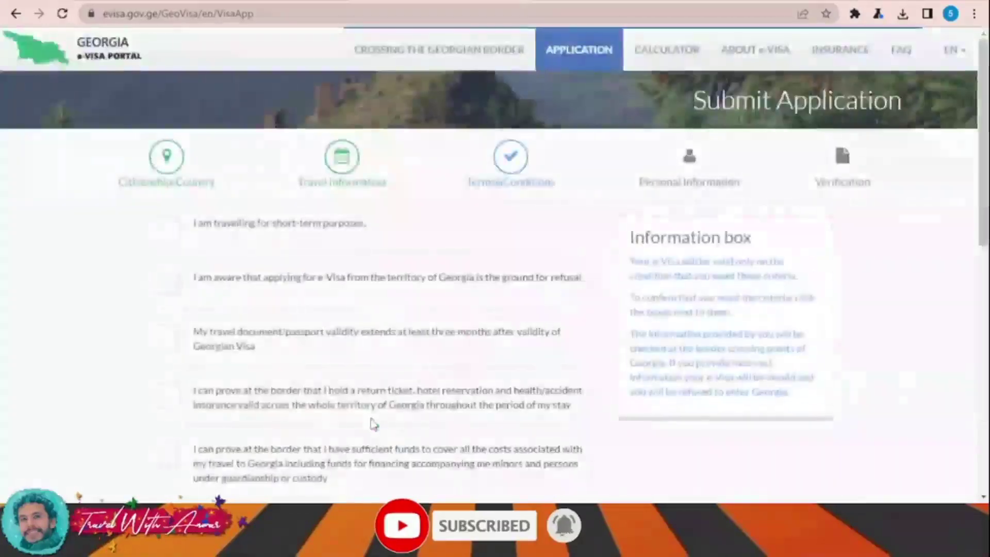
# Step: Confirm the short-term travel, passport validity and sufficient funds declarations
pyautogui.scroll(-2, 367, 304)
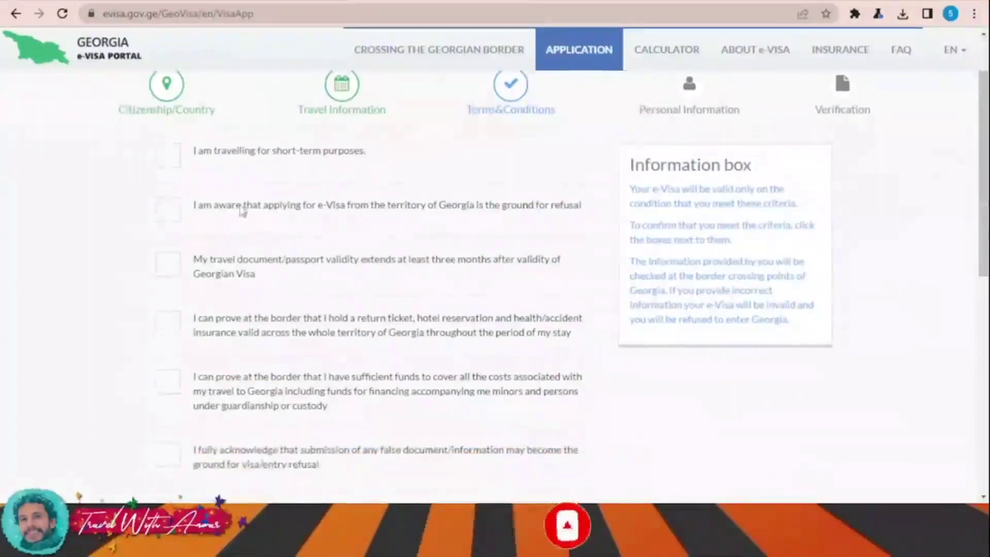
pyautogui.click(174, 153)
pyautogui.scroll(-2, 226, 190)
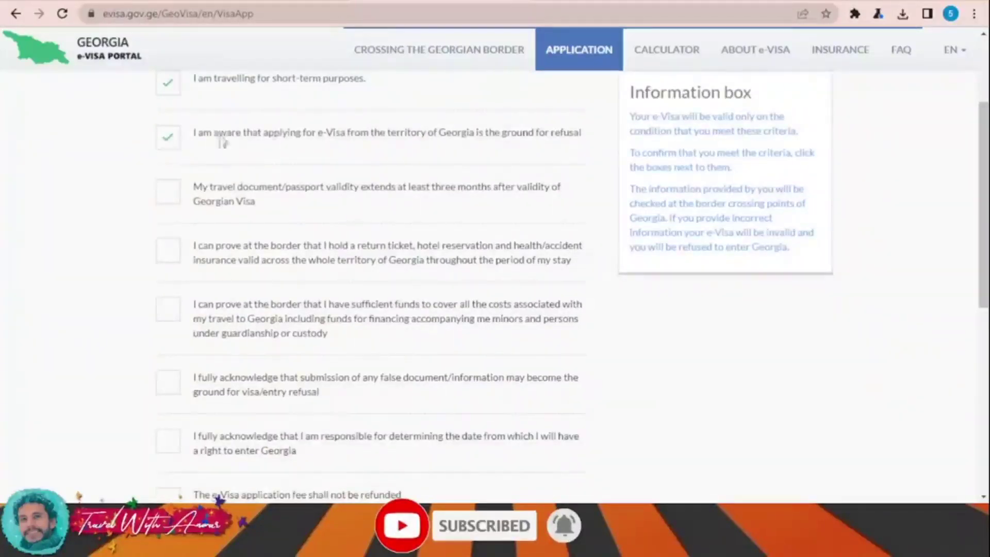
pyautogui.click(173, 198)
pyautogui.scroll(-2, 327, 203)
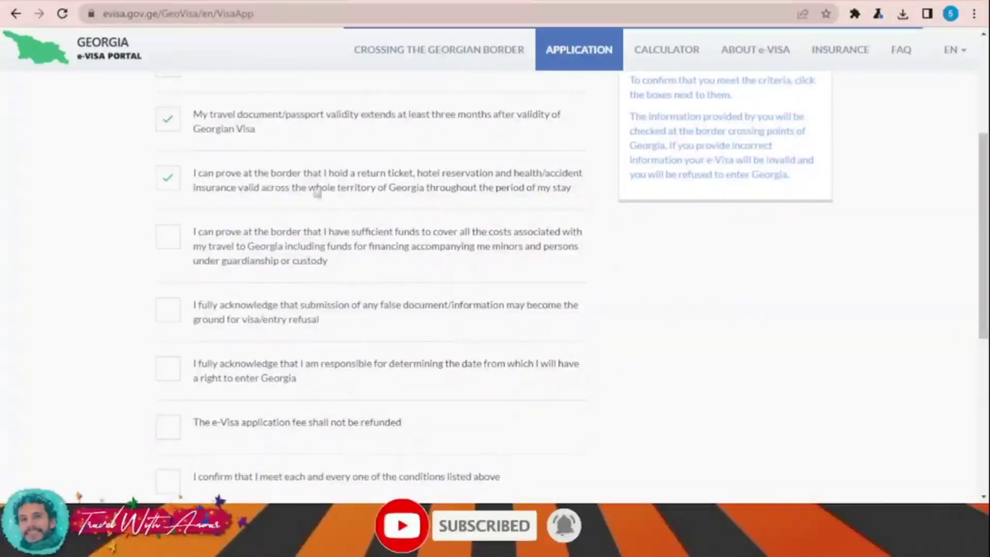
pyautogui.scroll(-2, 390, 186)
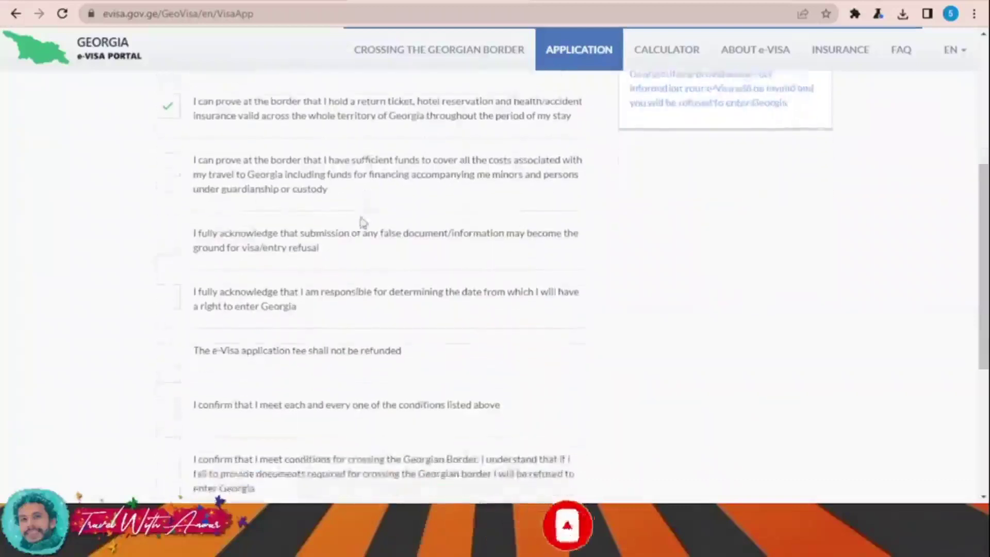
pyautogui.click(170, 167)
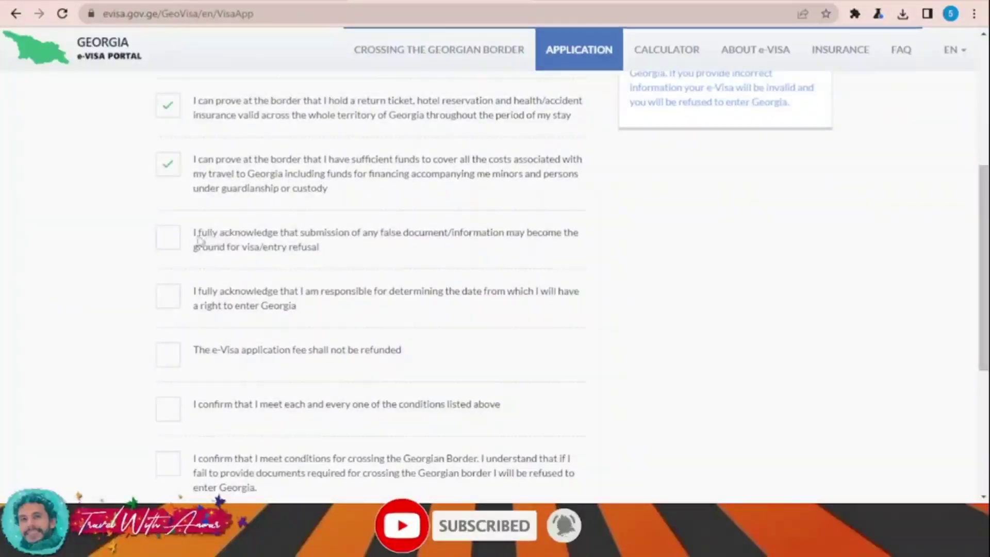
# Step: Accept responsibility for the entry date, confirm all listed conditions, and proceed to Personal Information
pyautogui.scroll(-2, 281, 248)
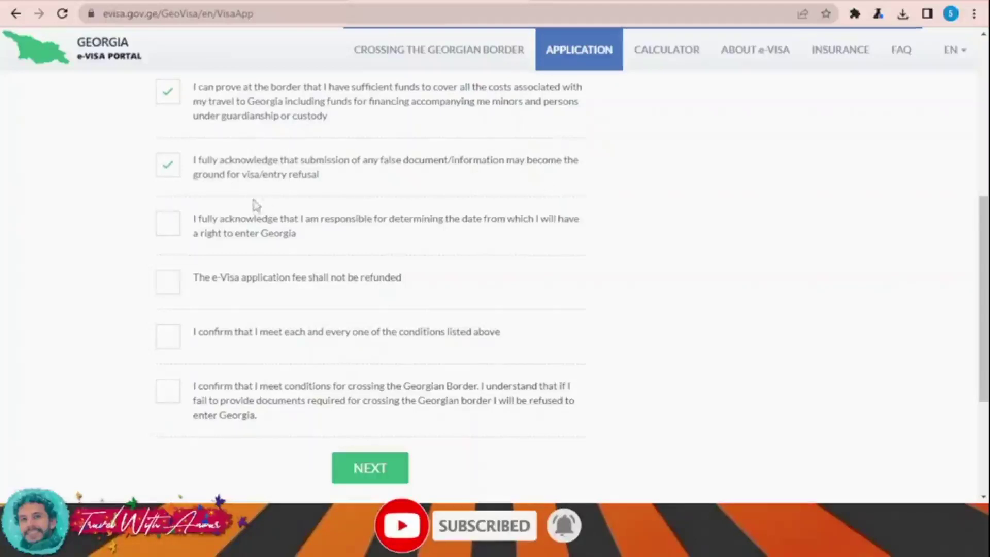
pyautogui.scroll(-2, 252, 209)
pyautogui.click(170, 153)
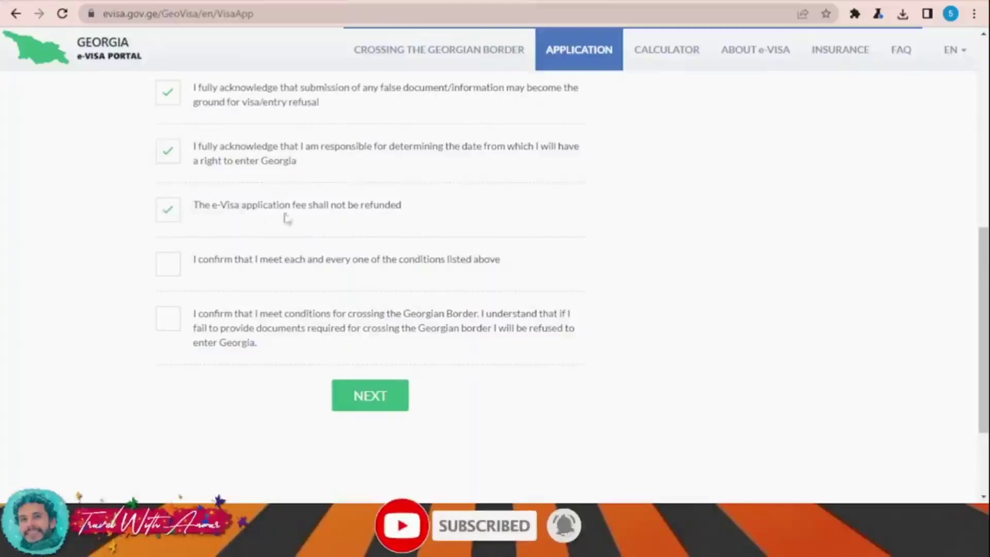
pyautogui.click(167, 262)
pyautogui.scroll(-2, 288, 265)
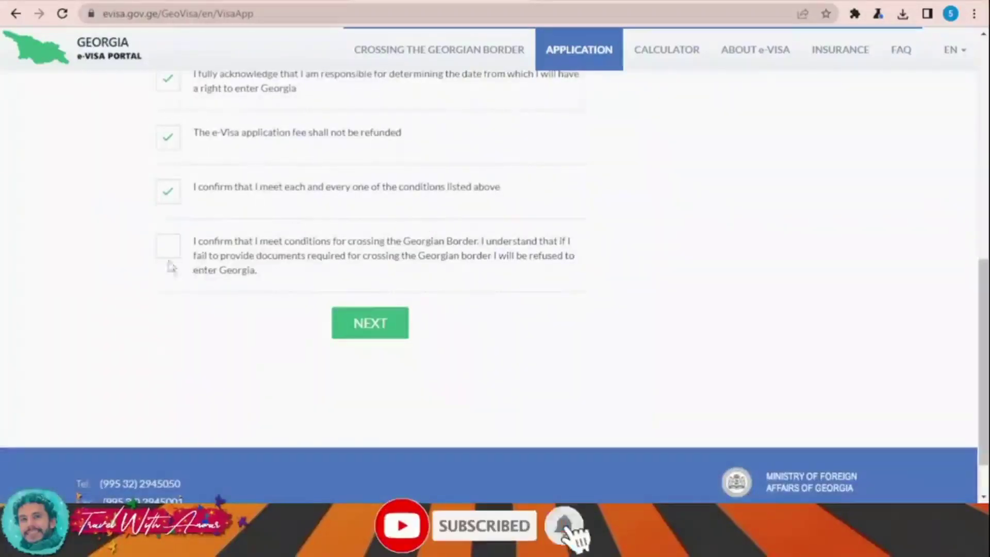
pyautogui.click(377, 325)
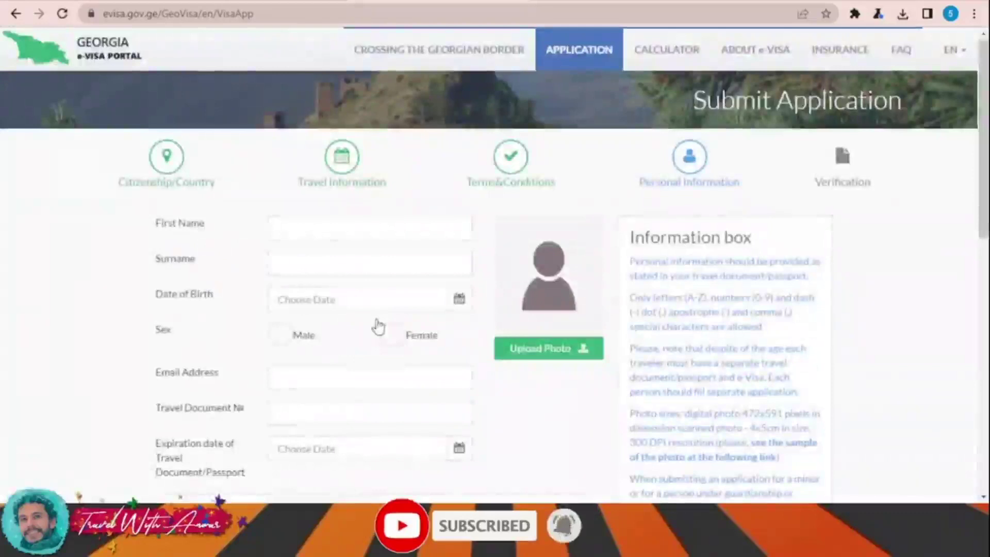
# Step: Fill First Name and Surname with the placeholder 'aa'
pyautogui.scroll(-3, 380, 324)
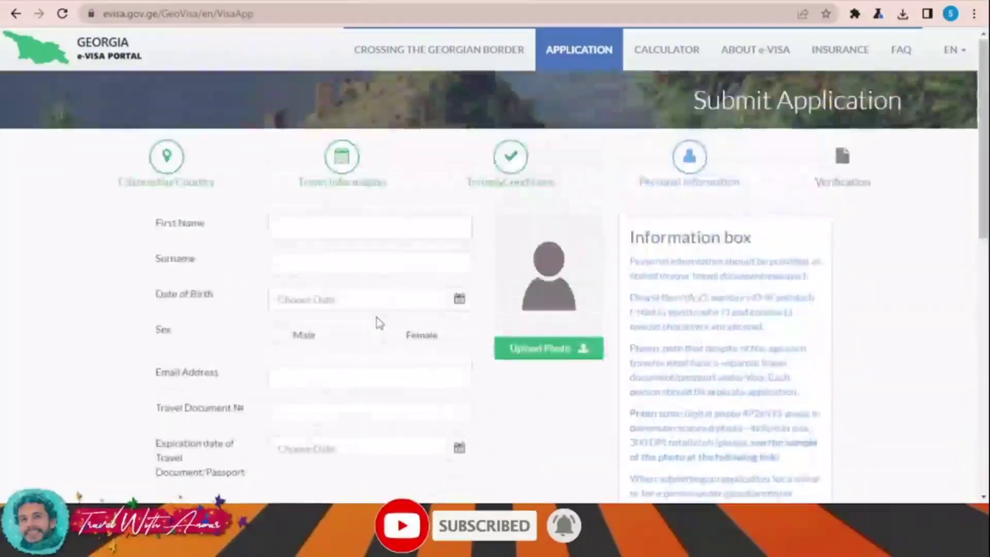
pyautogui.click(311, 229)
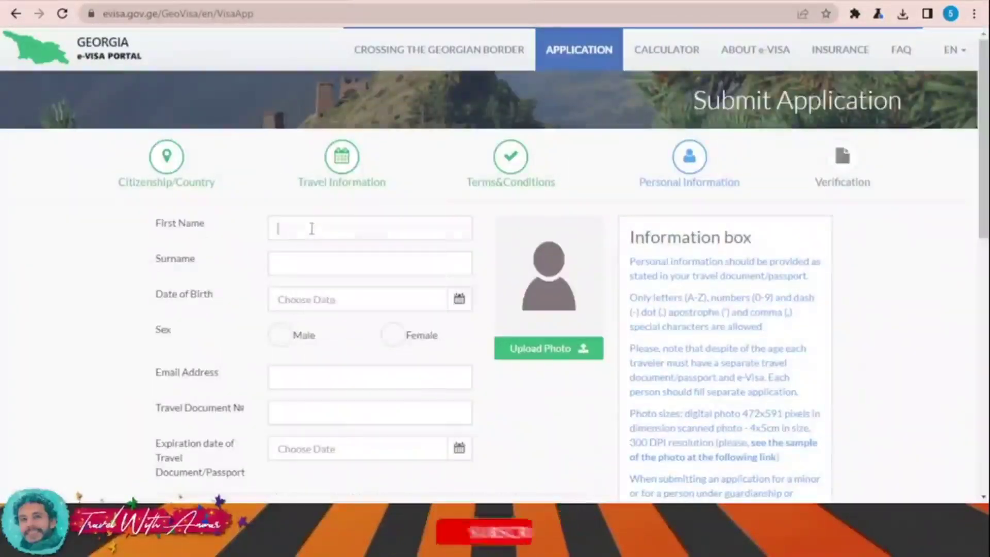
pyautogui.write('aa')
pyautogui.click(302, 264)
pyautogui.write('aa')
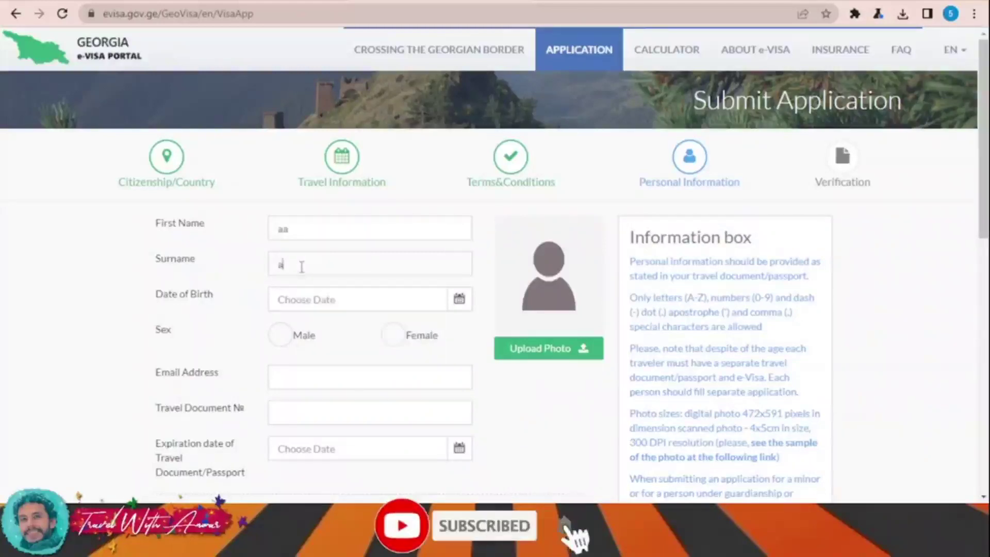
pyautogui.scroll(-2, 303, 294)
# Step: Set the date of birth to 01/01/2000 in the calendar
pyautogui.click(399, 225)
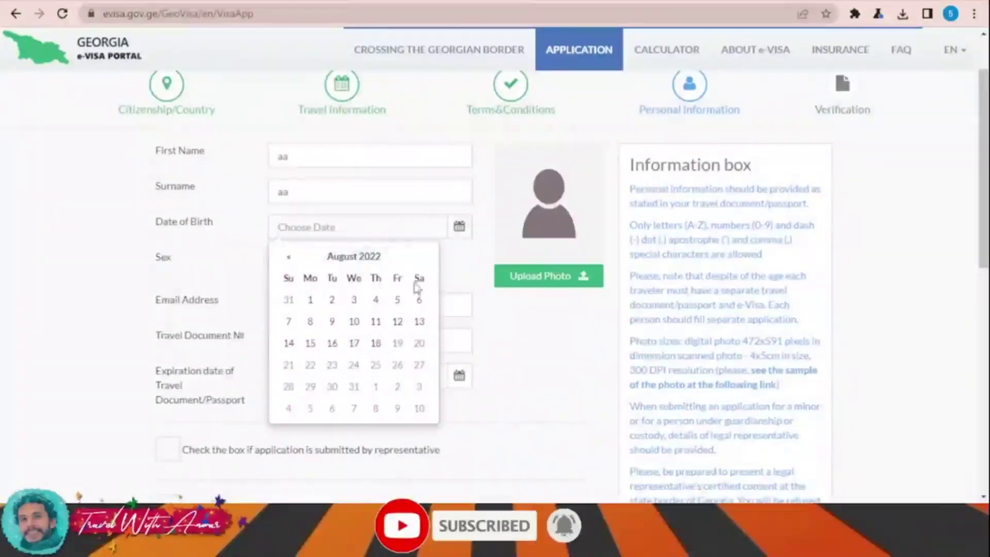
pyautogui.click(376, 261)
pyautogui.click(356, 260)
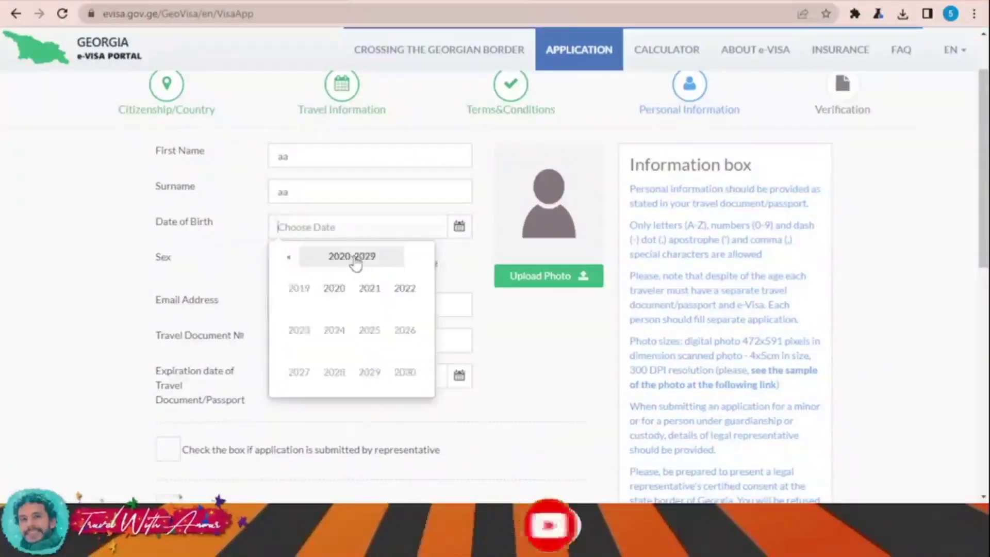
pyautogui.click(289, 256)
pyautogui.click(289, 257)
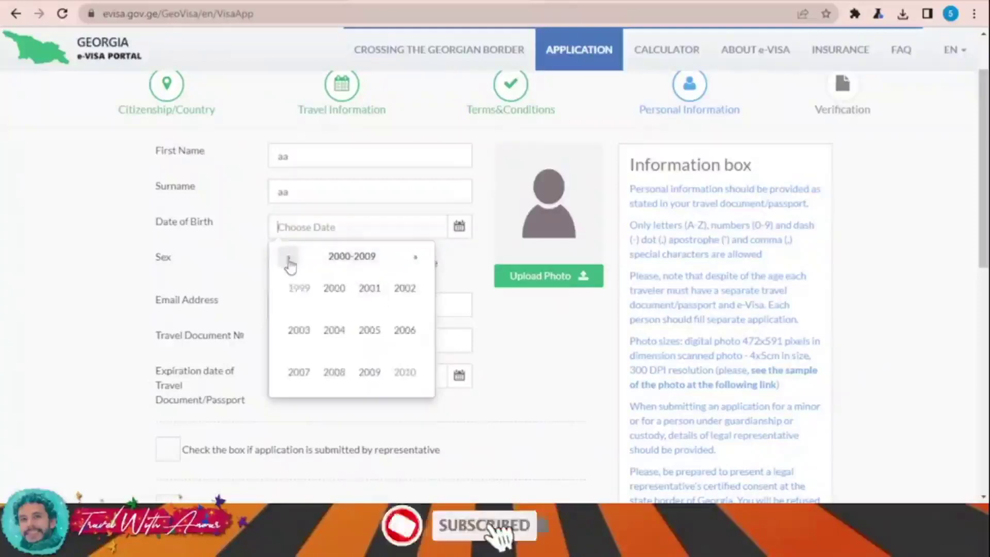
pyautogui.click(334, 289)
pyautogui.click(299, 287)
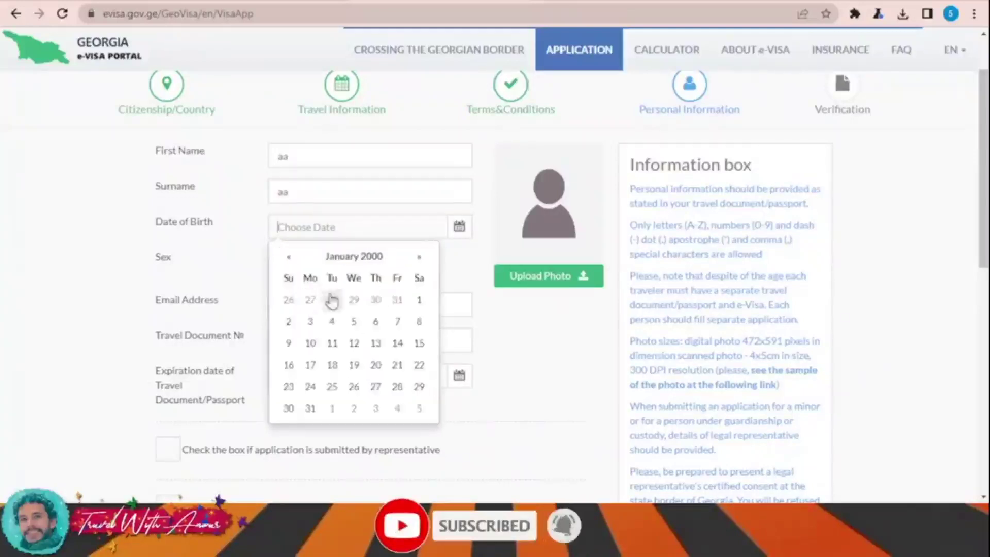
pyautogui.click(420, 301)
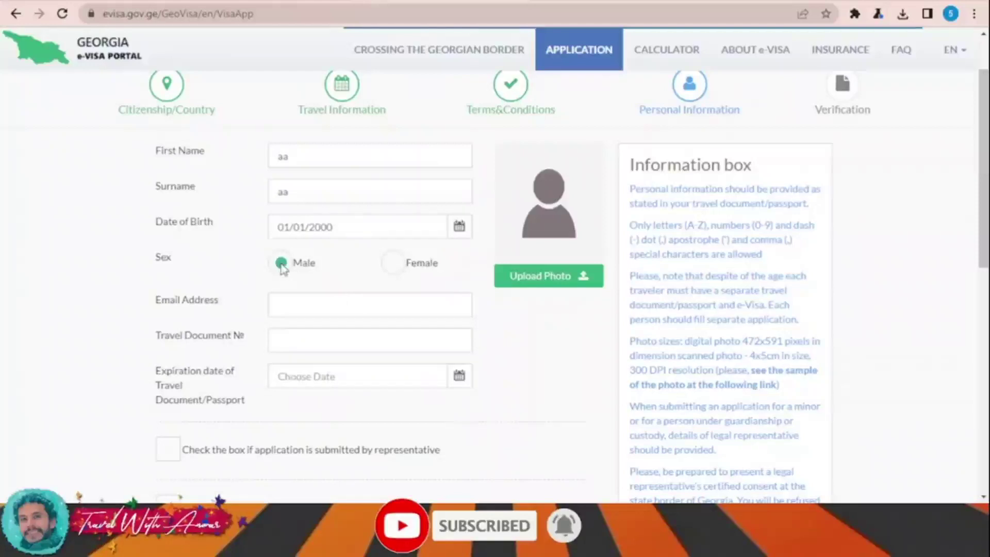
# Step: Attempt a photo upload and dismiss the non-ICAO-compliant photo warning
pyautogui.click(530, 286)
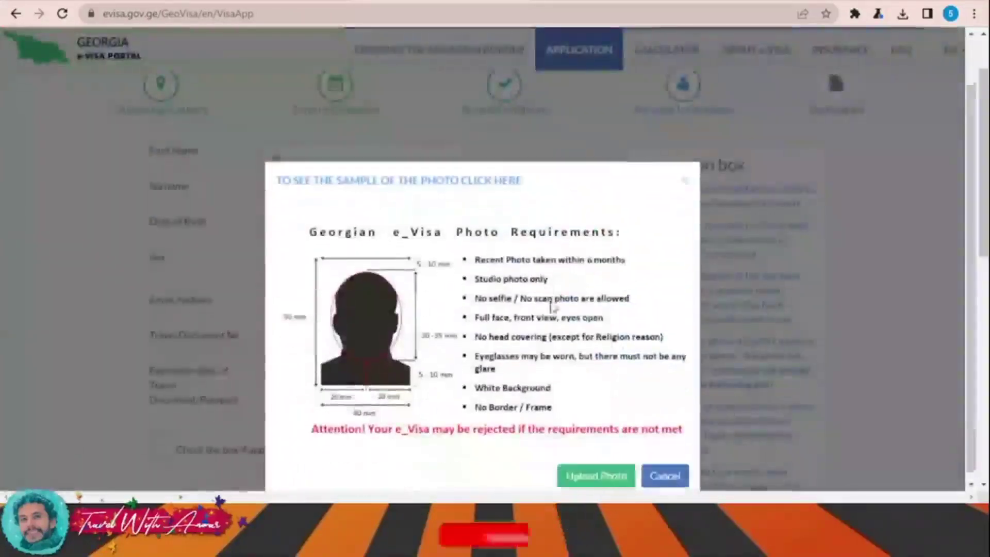
pyautogui.click(619, 469)
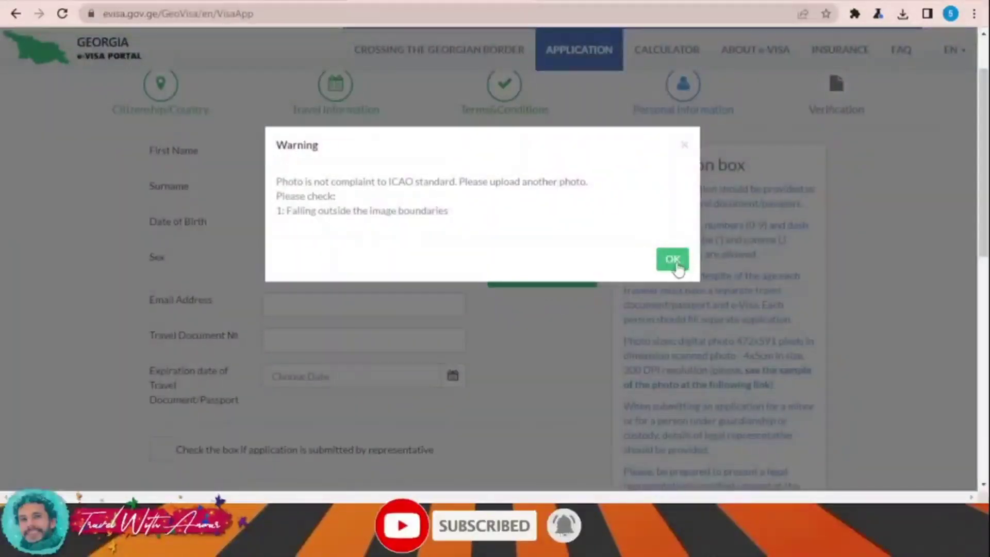
pyautogui.click(674, 262)
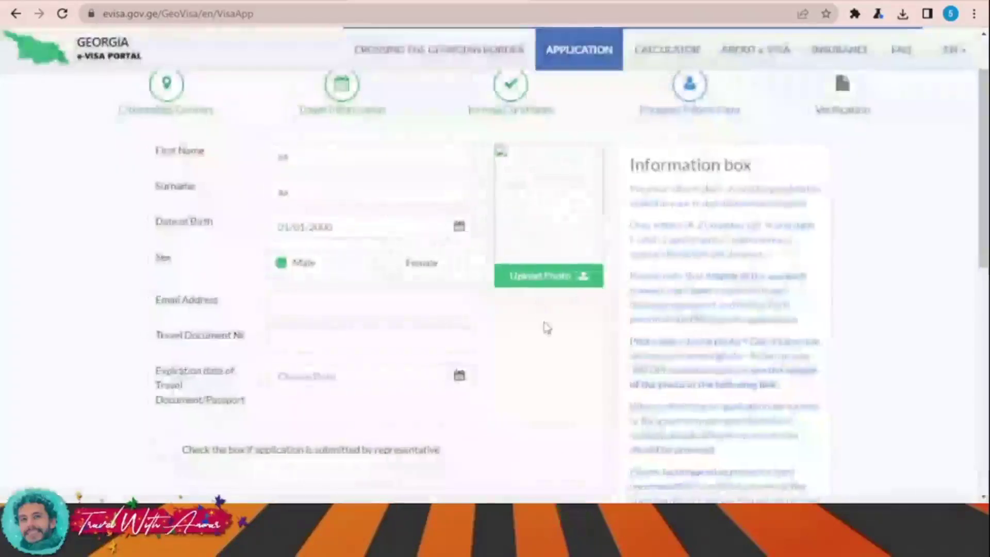
pyautogui.scroll(-2, 331, 309)
# Step: Enter the e-mail address and travel document number 123456
pyautogui.click(326, 238)
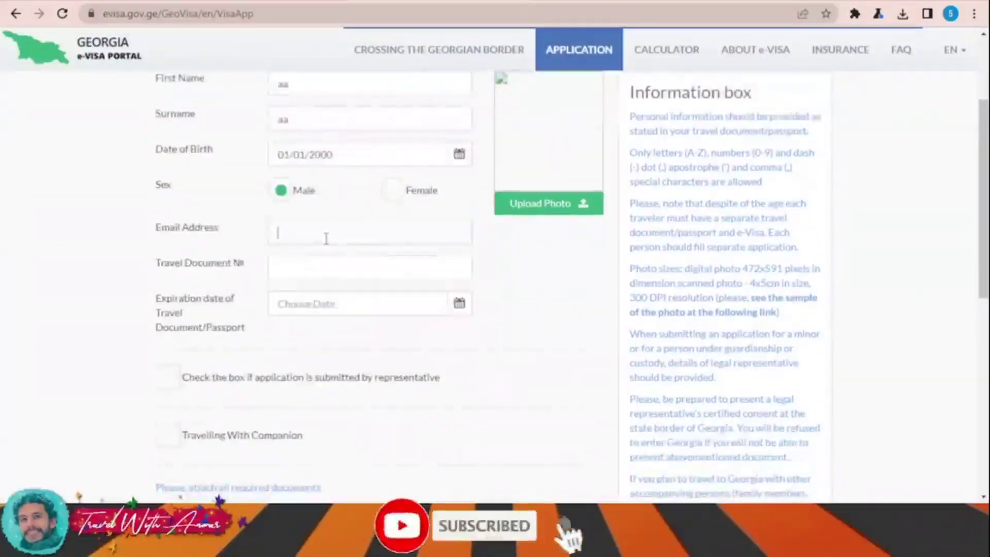
pyautogui.click(332, 271)
pyautogui.write('123456')
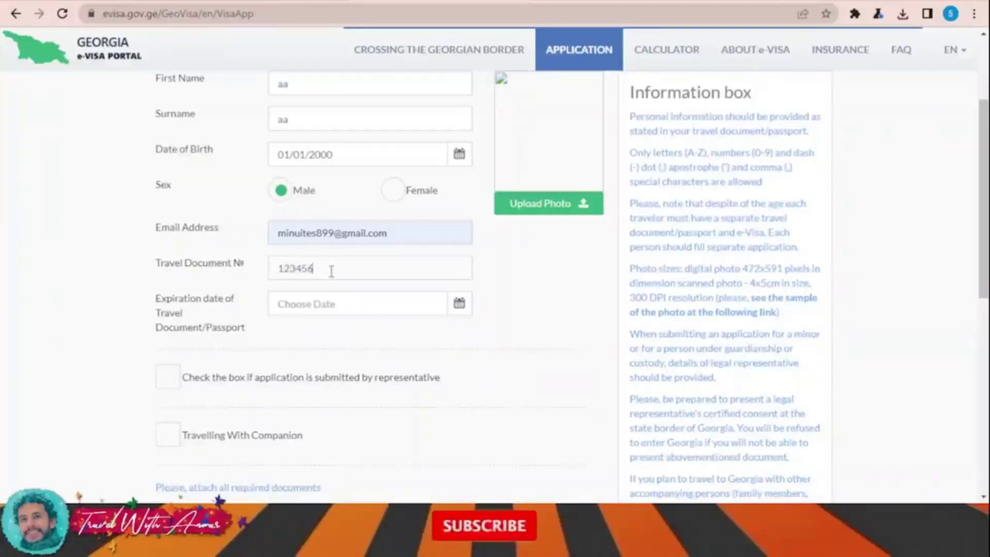
pyautogui.scroll(-1, 331, 271)
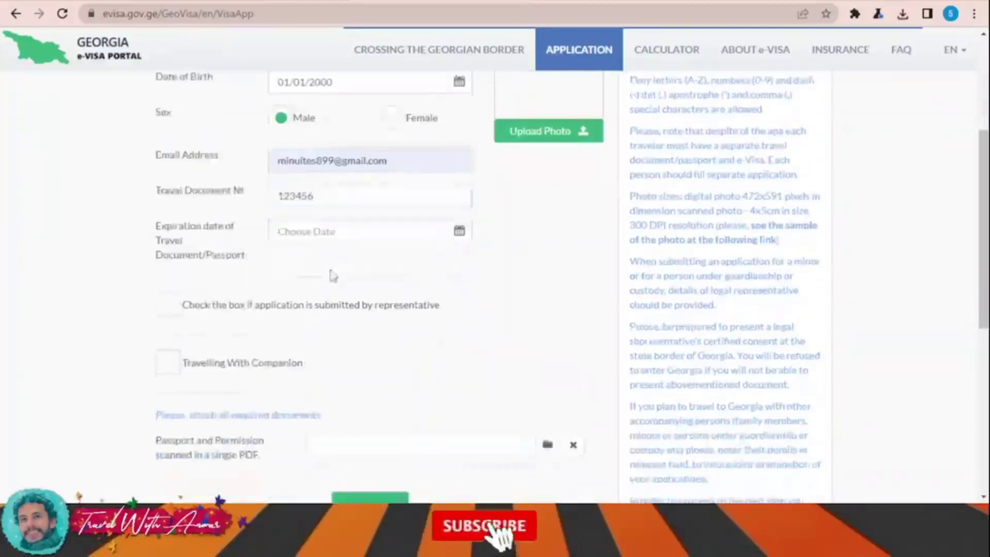
# Step: Set the passport expiration date to 01/01/2029 and check the attached passport PDF eeee.pdf
pyautogui.click(409, 235)
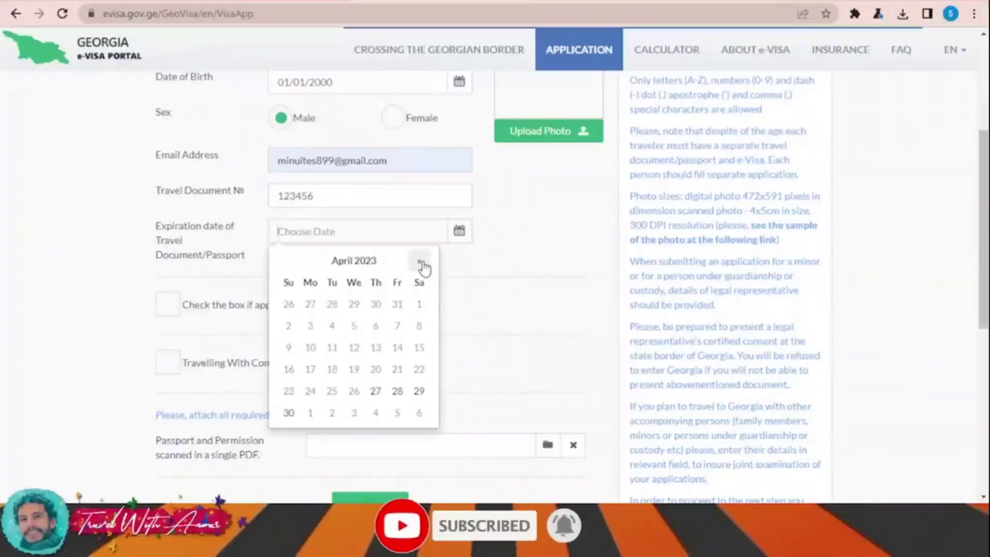
pyautogui.click(367, 263)
pyautogui.click(372, 264)
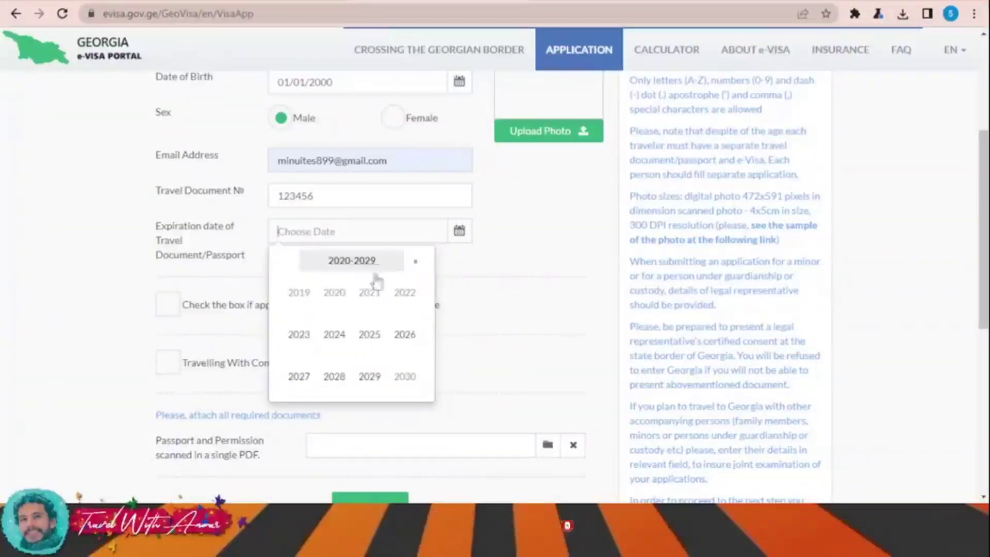
pyautogui.click(366, 381)
pyautogui.click(295, 291)
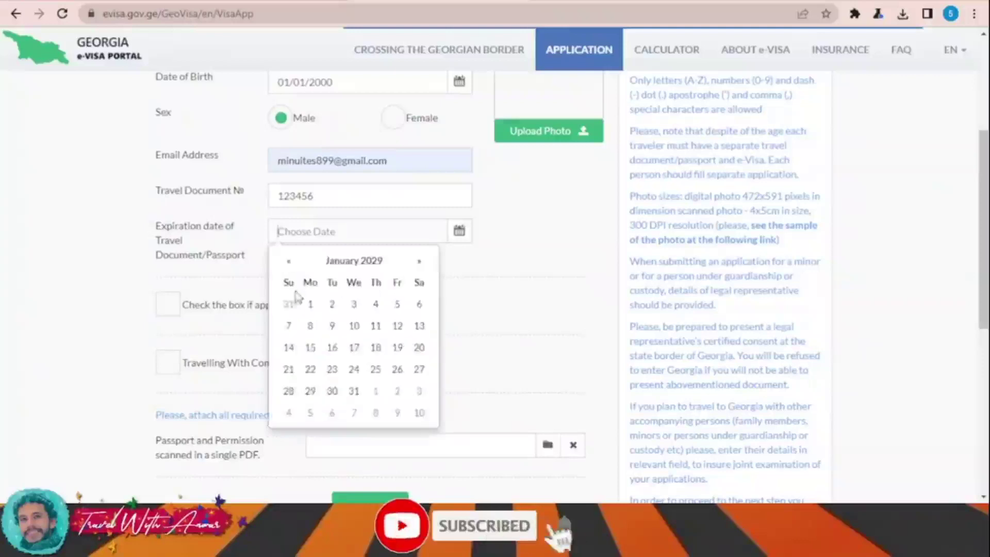
pyautogui.click(315, 306)
pyautogui.scroll(-1, 441, 323)
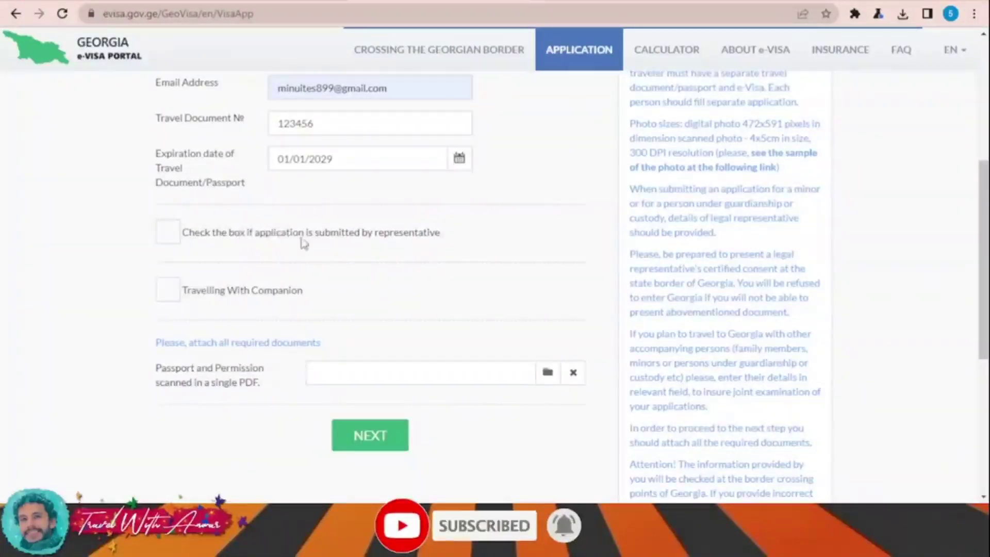
pyautogui.scroll(-1, 254, 237)
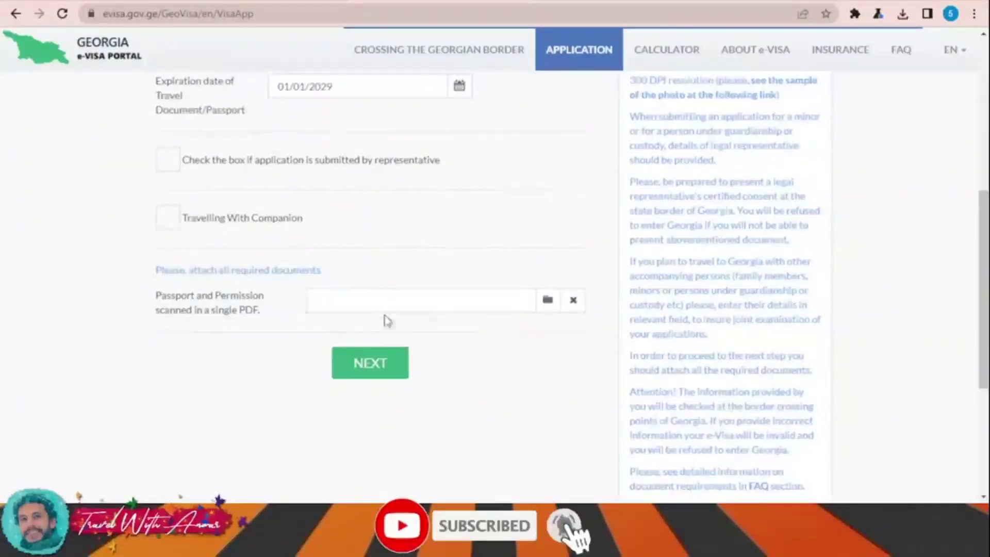
pyautogui.scroll(-1, 388, 321)
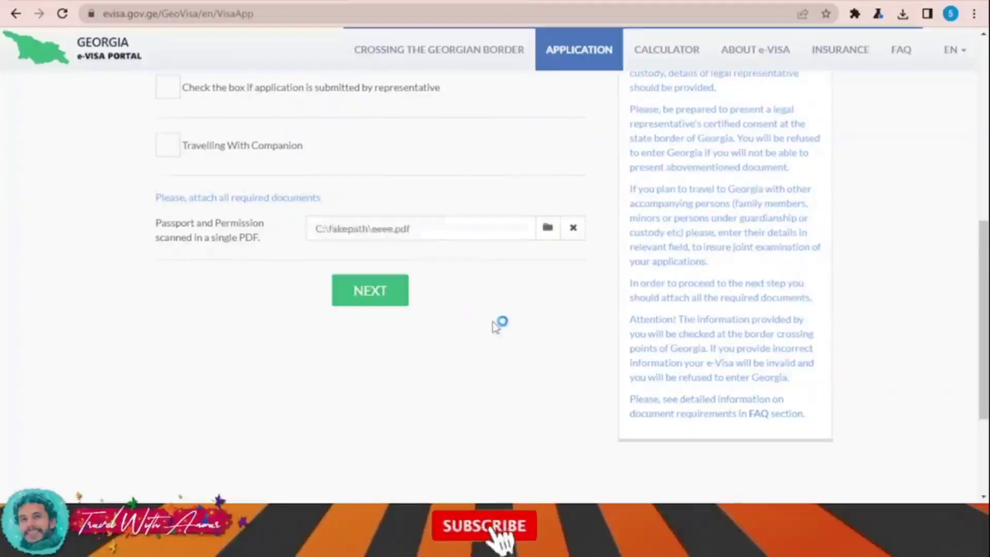
pyautogui.scroll(-3, 487, 312)
pyautogui.scroll(2, 489, 307)
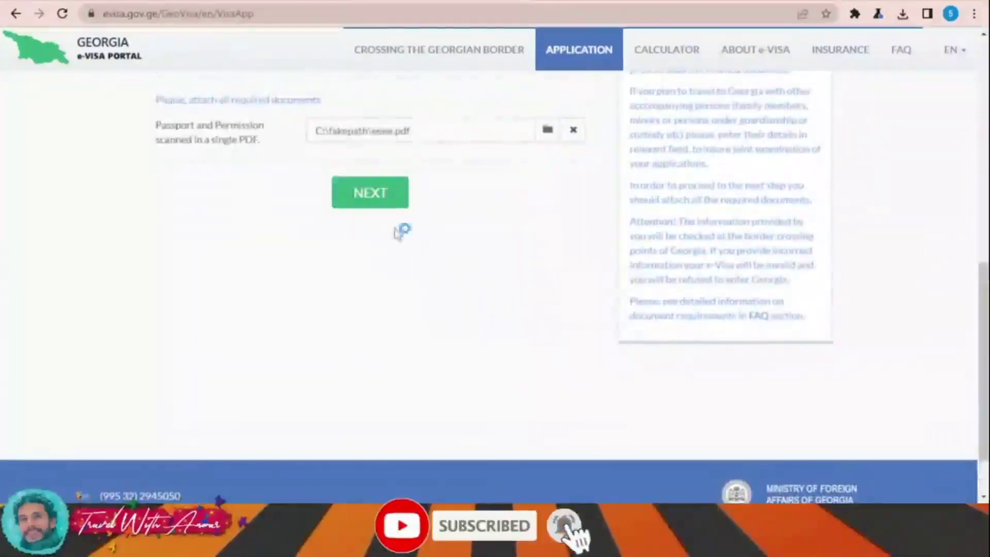
# Step: Try submitting personal information and dismiss the missing required fields error
pyautogui.click(372, 203)
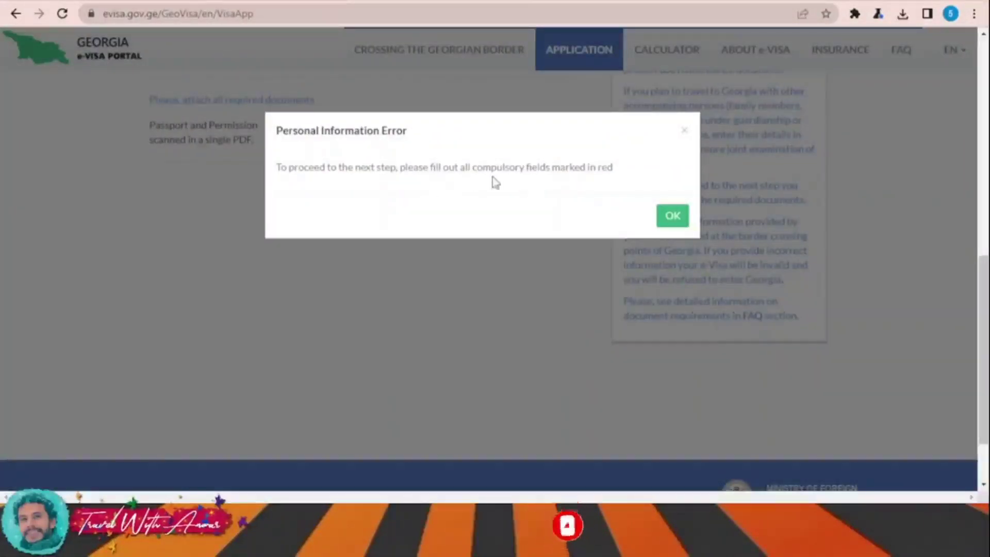
pyautogui.click(678, 216)
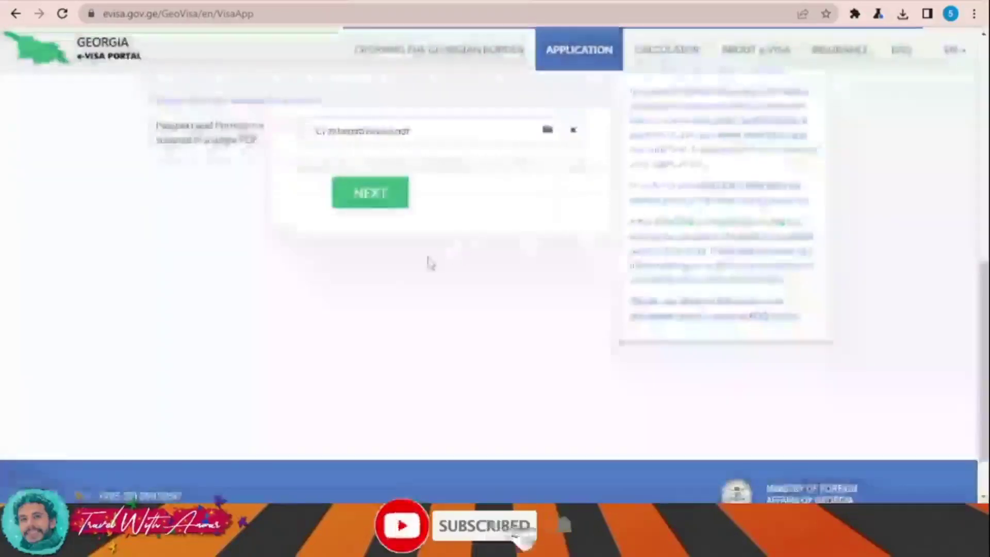
pyautogui.scroll(6, 454, 263)
pyautogui.scroll(5, 539, 281)
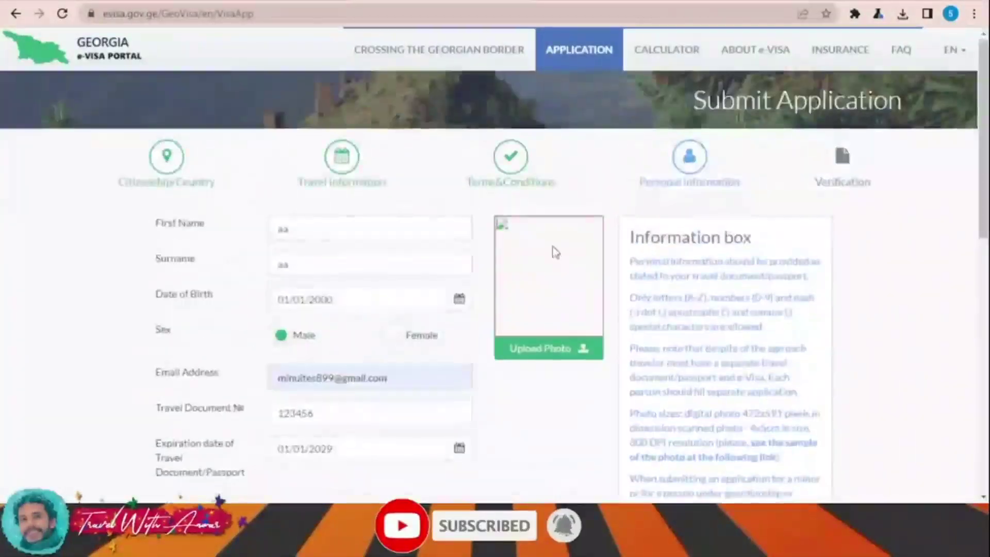
pyautogui.scroll(-2, 552, 252)
# Step: Retry the photo upload and dismiss the ICAO non-compliance warning
pyautogui.click(560, 279)
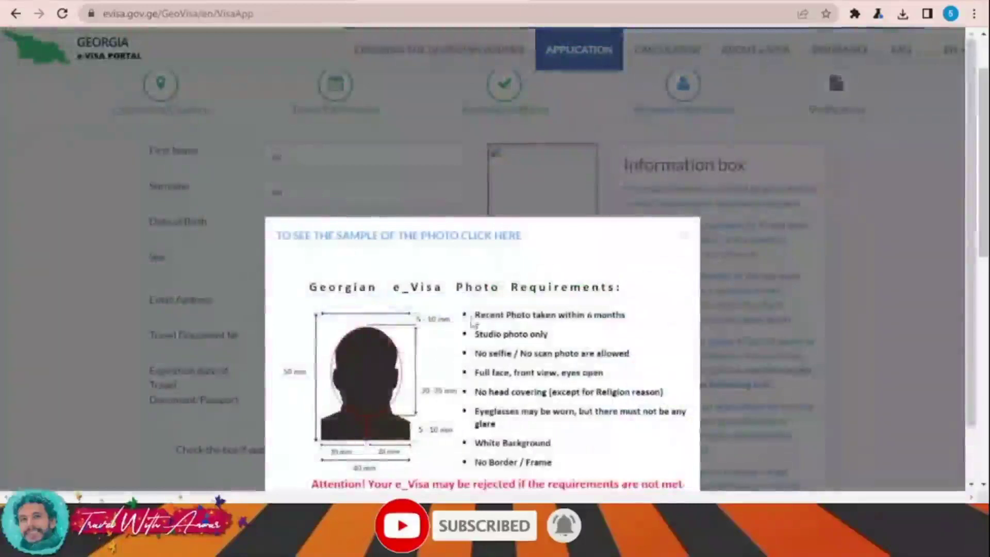
pyautogui.click(594, 468)
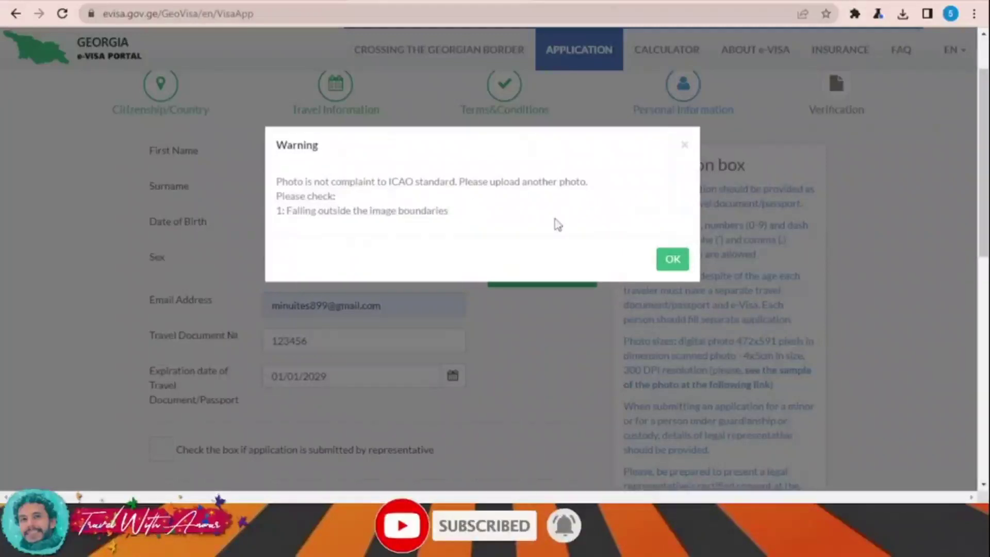
pyautogui.click(675, 264)
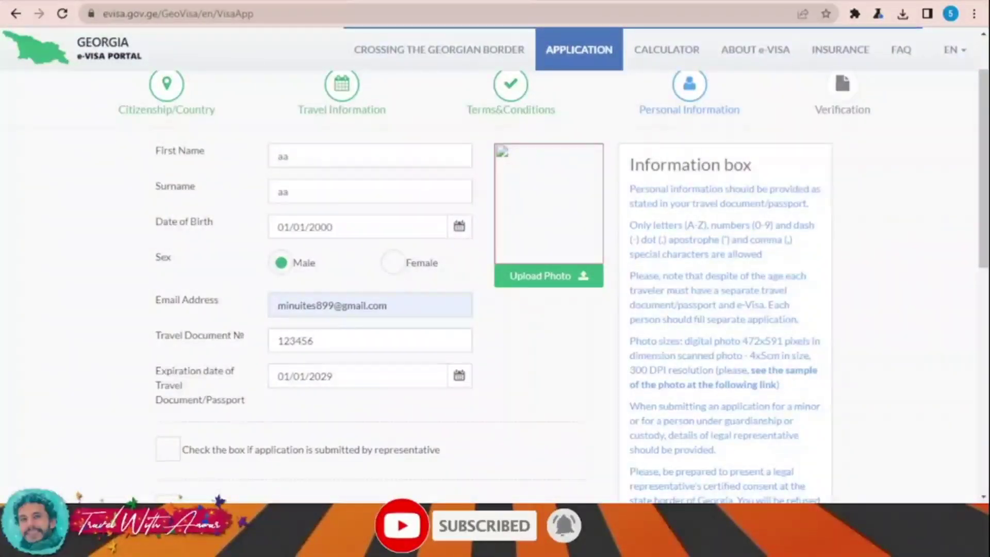
pyautogui.scroll(-10, 495, 268)
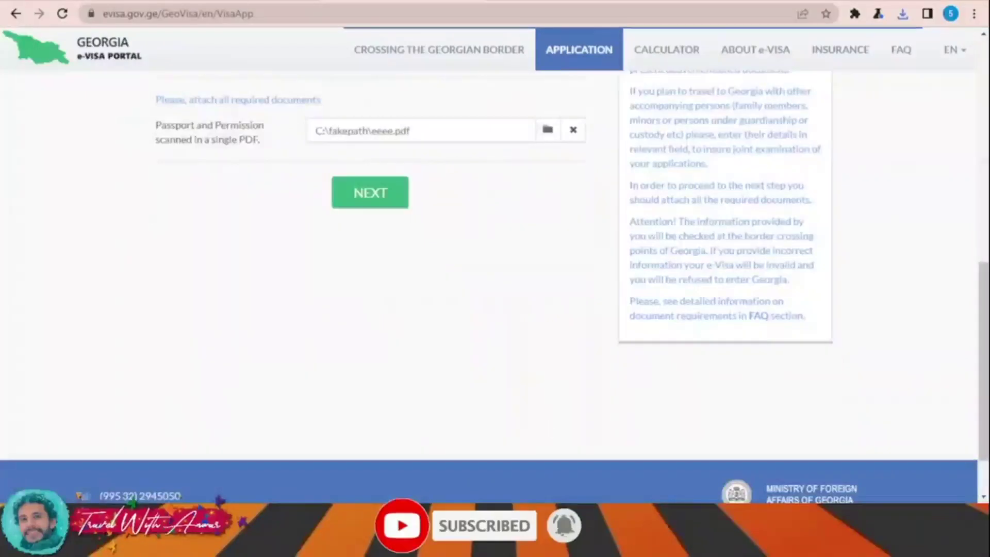
# Step: Submit personal information and scroll the Verification summary down to the VERIFY button
pyautogui.click(383, 205)
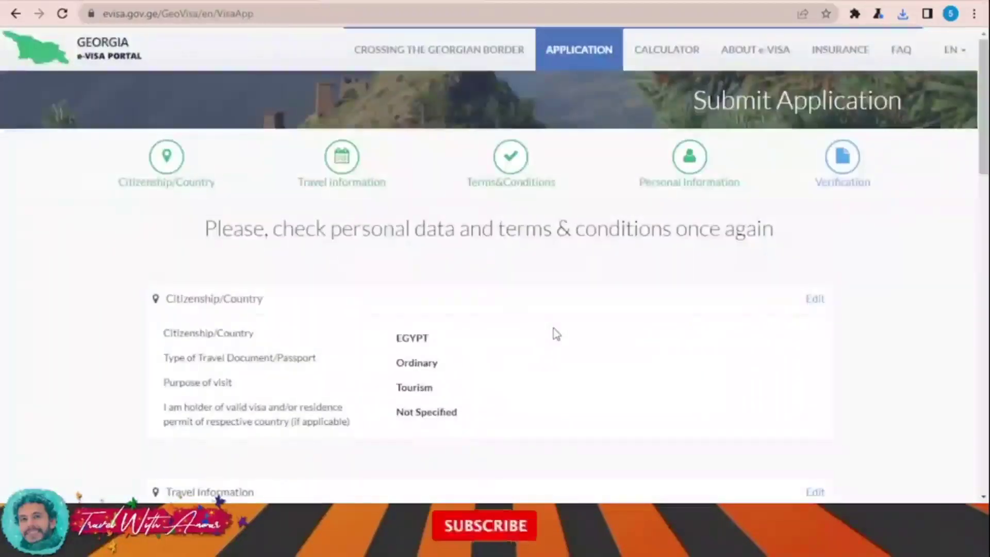
pyautogui.scroll(-10, 555, 334)
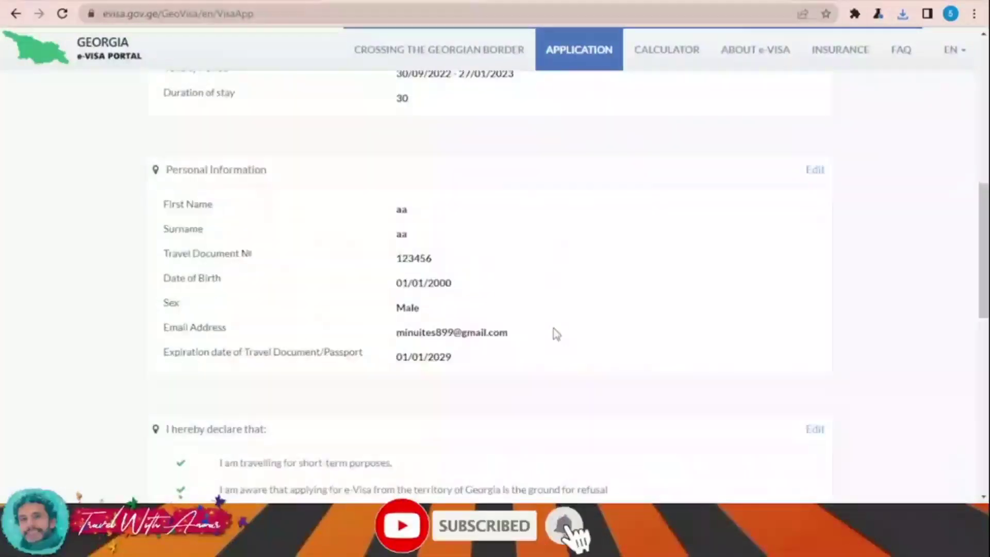
pyautogui.scroll(-10, 556, 334)
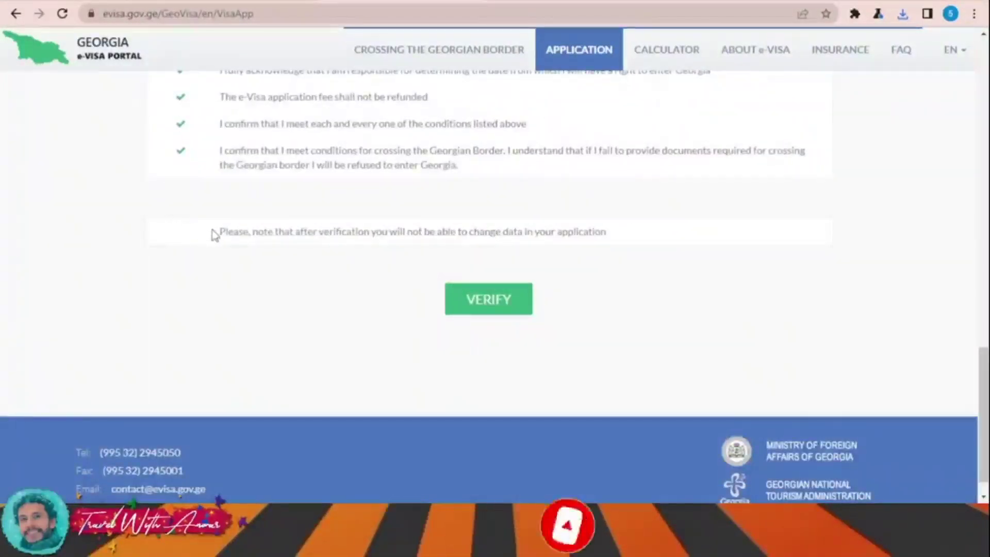
pyautogui.scroll(-1, 281, 250)
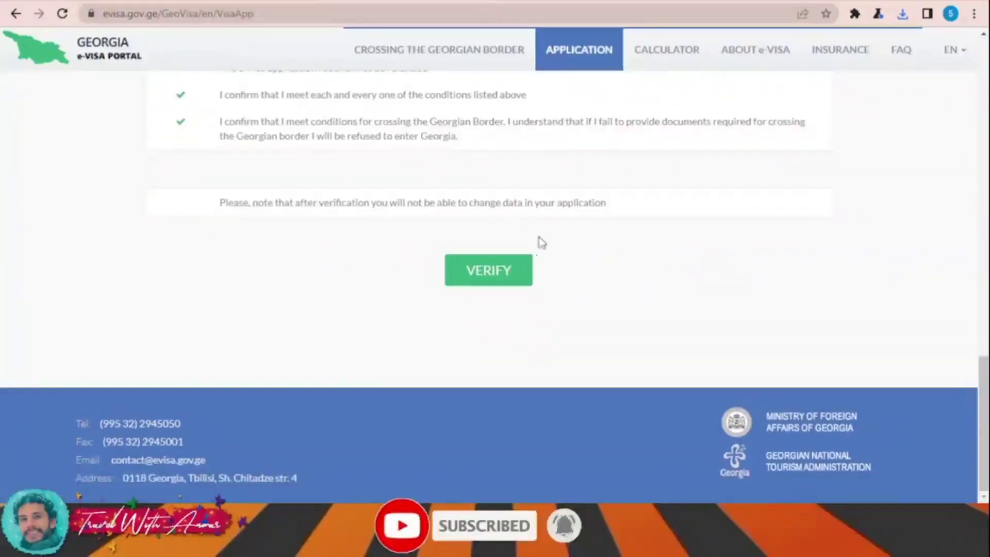
pyautogui.scroll(15, 614, 266)
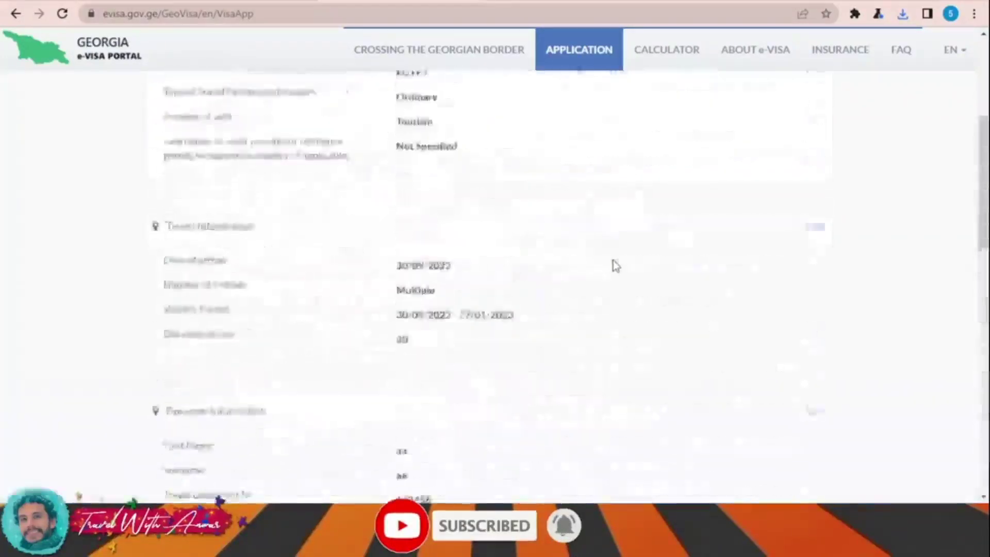
pyautogui.scroll(-3, 613, 266)
pyautogui.scroll(-15, 613, 266)
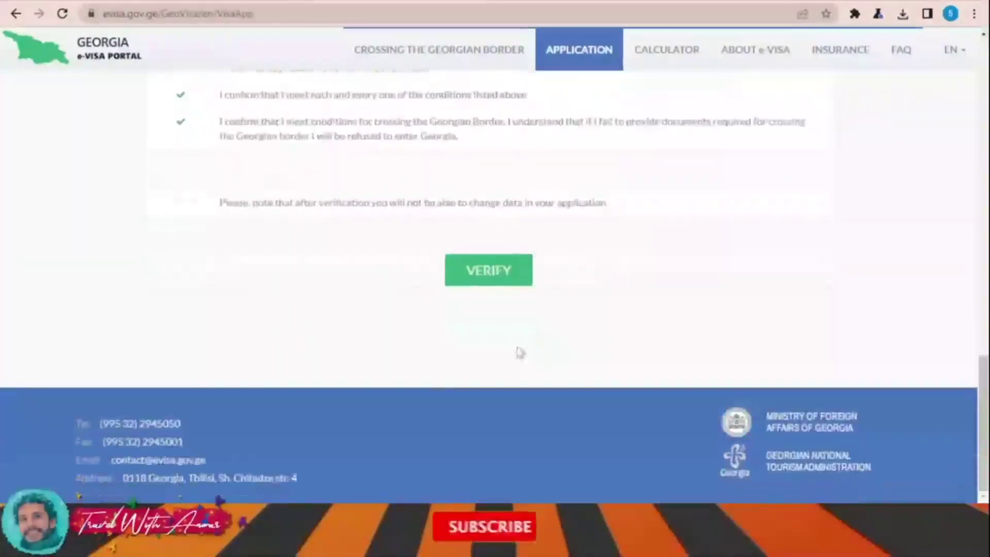
# Step: Submit the reviewed application with VERIFY, then open a fresh browser tab
pyautogui.click(483, 269)
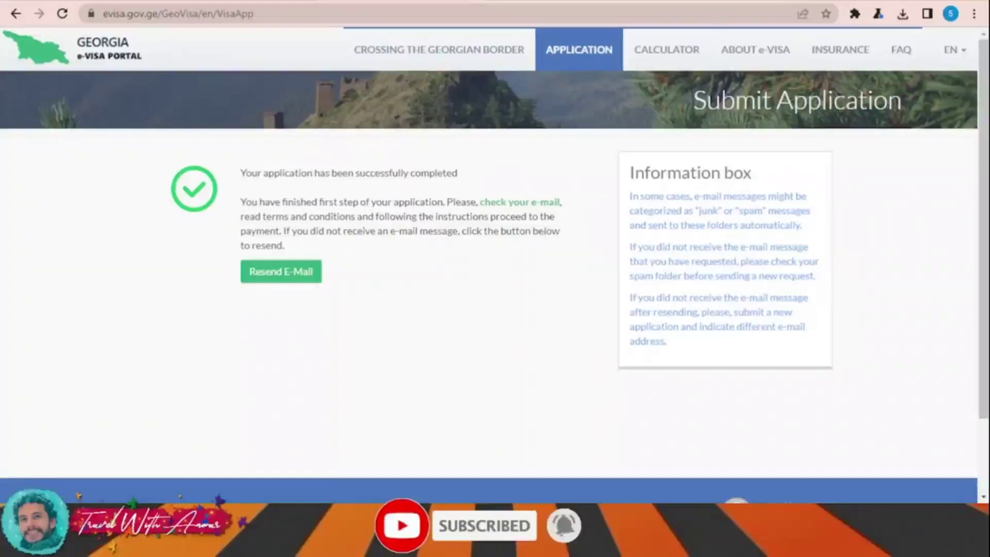
pyautogui.hotkey('ctrl', 't')
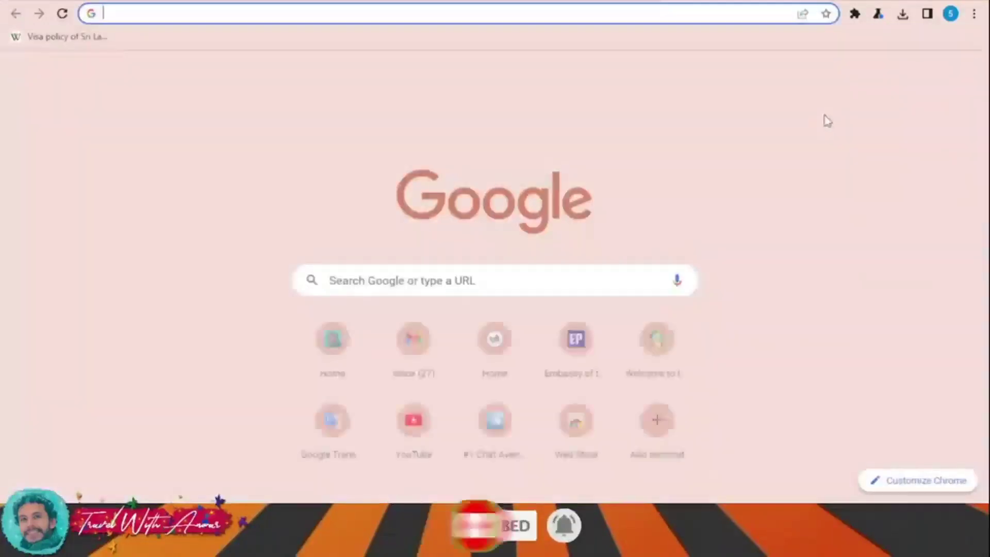
pyautogui.click(763, 73)
# Step: Open the eVisaMailFlow verification e-mail in Gmail and approve the e-mail address
pyautogui.click(839, 73)
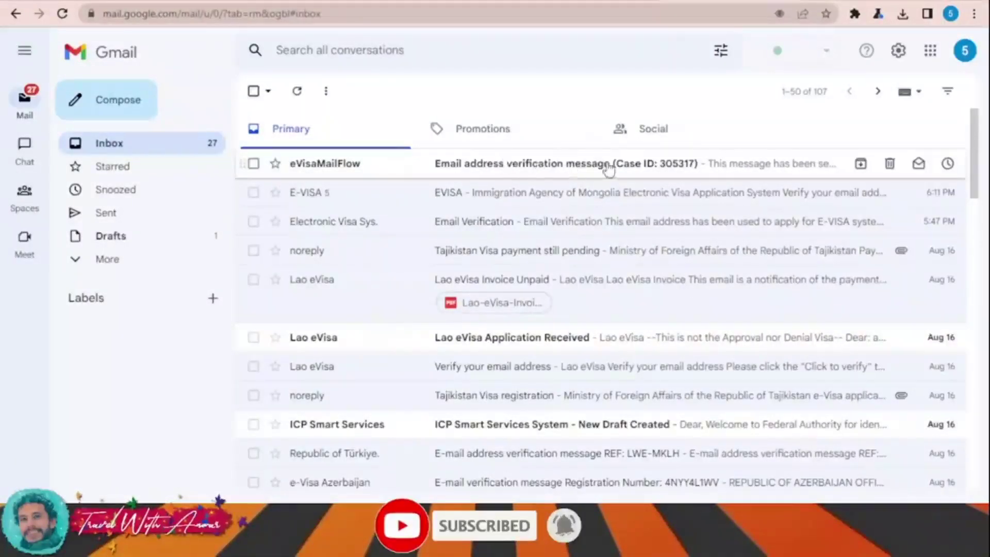
pyautogui.click(626, 170)
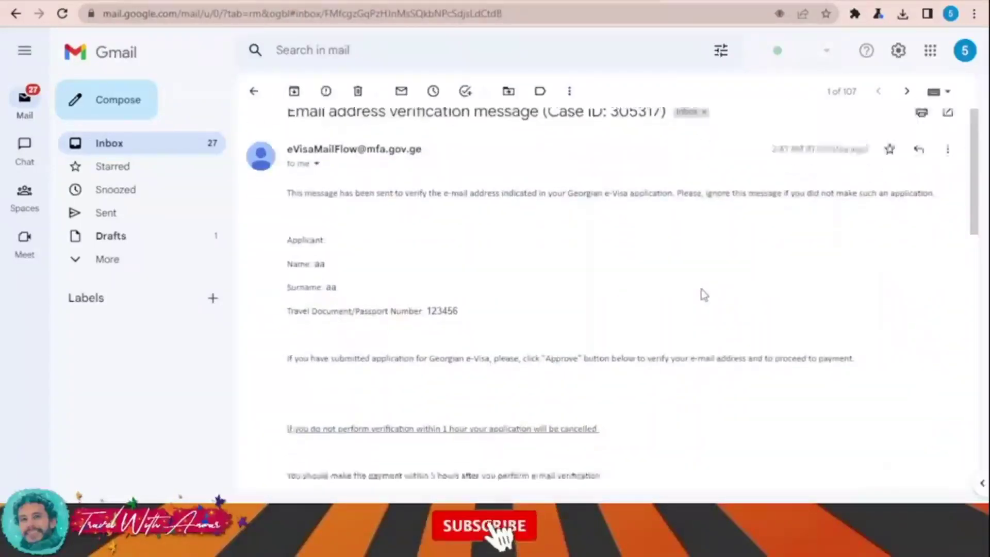
pyautogui.scroll(-3, 703, 295)
pyautogui.scroll(3, 676, 281)
pyautogui.scroll(-3, 601, 347)
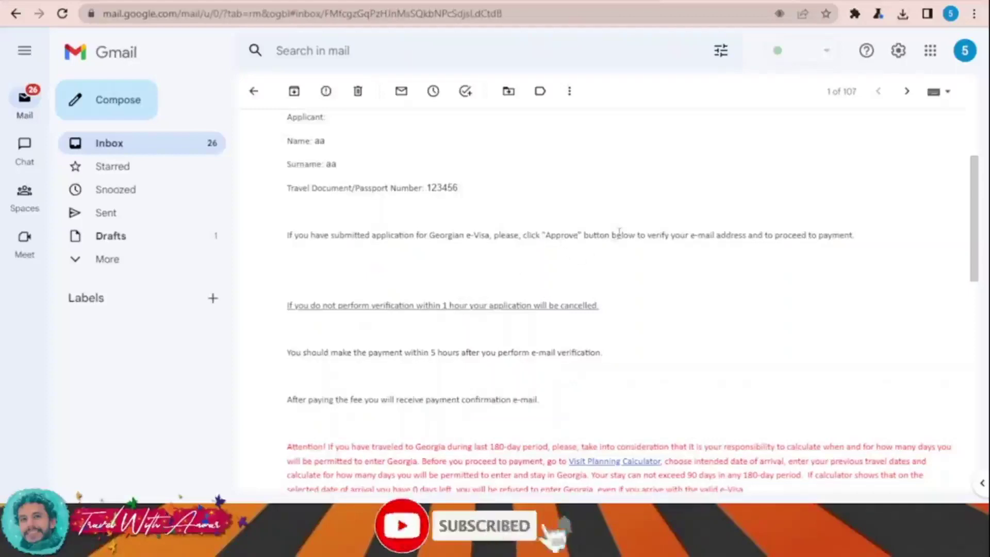
pyautogui.scroll(-9, 654, 341)
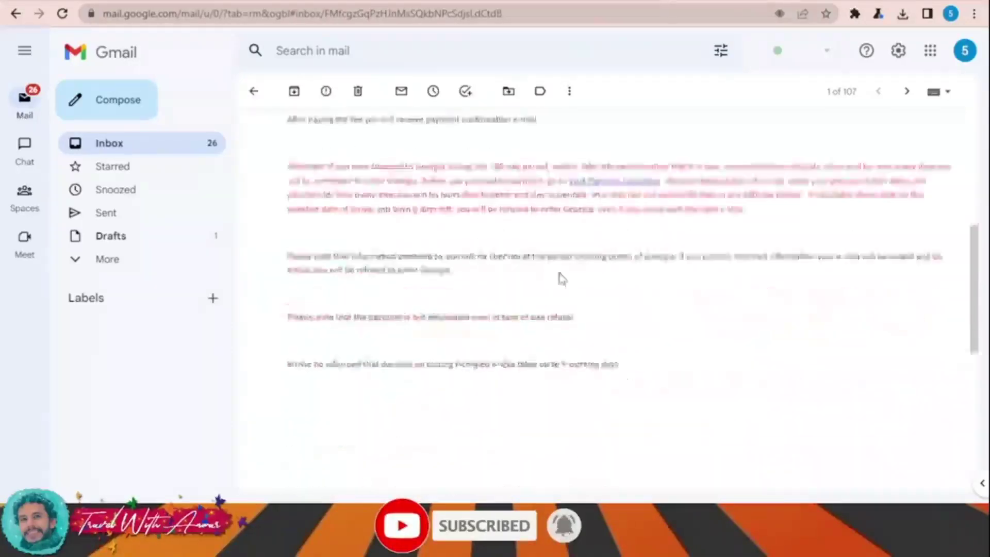
pyautogui.click(333, 361)
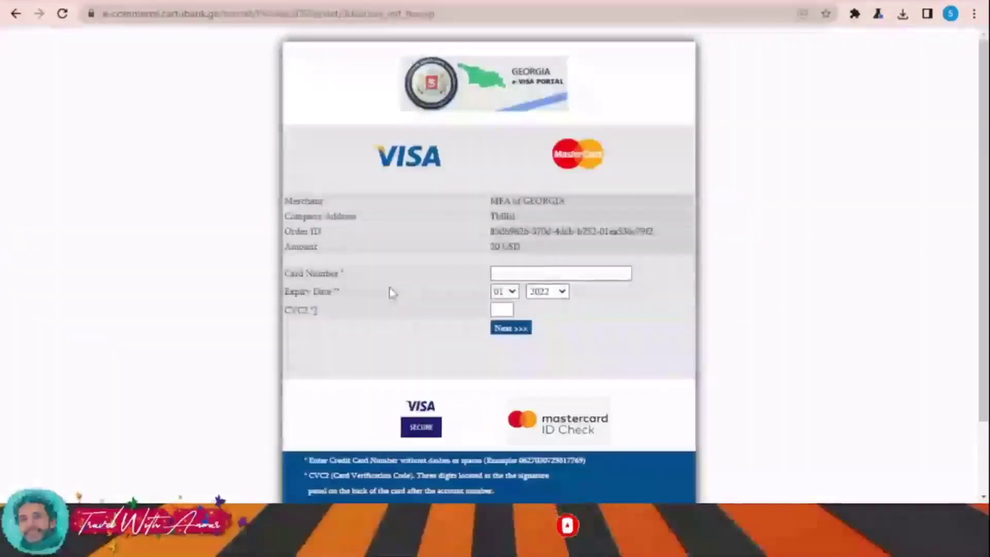
# Step: Review the Cartu Bank card payment form showing the 20 USD fee
pyautogui.scroll(-1, 412, 271)
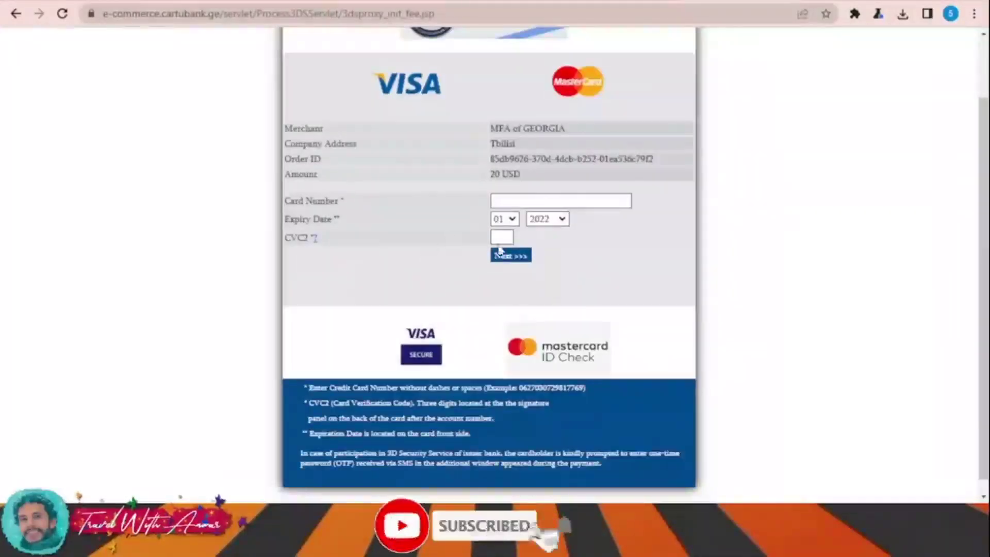
pyautogui.scroll(2, 676, 294)
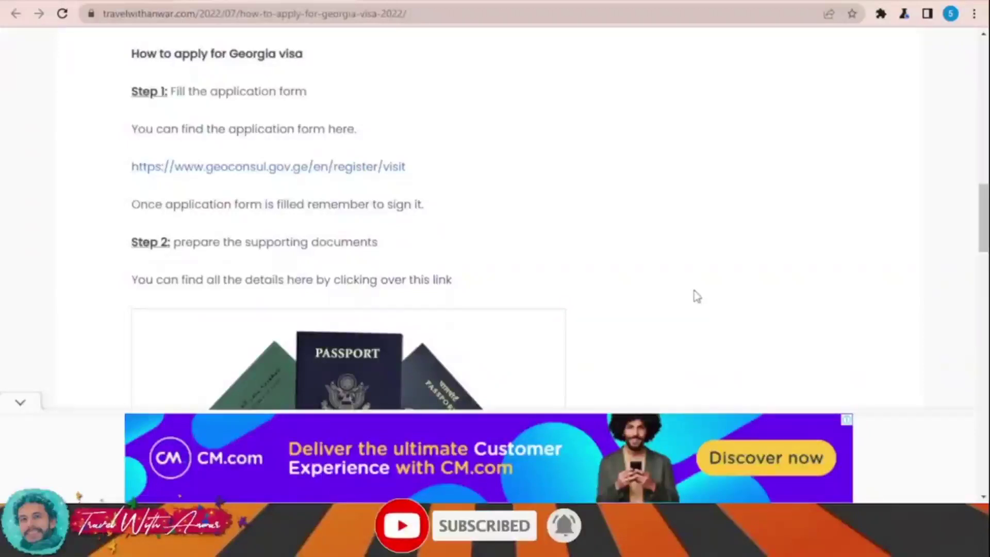
# Step: Open geoconsul.gov.ge, dismiss the instructions and pick Foreign citizen/Stateless person status
pyautogui.click(288, 174)
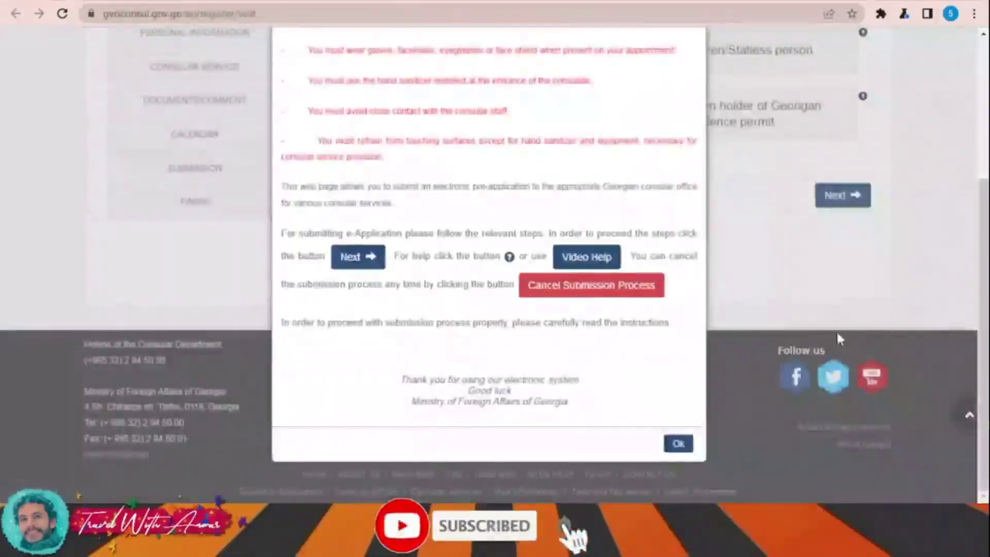
pyautogui.click(678, 444)
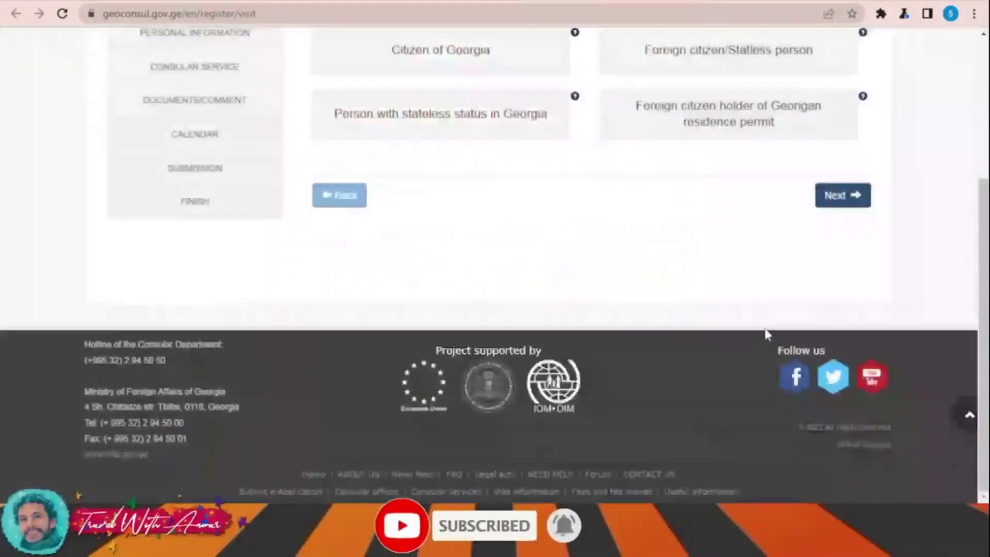
pyautogui.scroll(4, 761, 324)
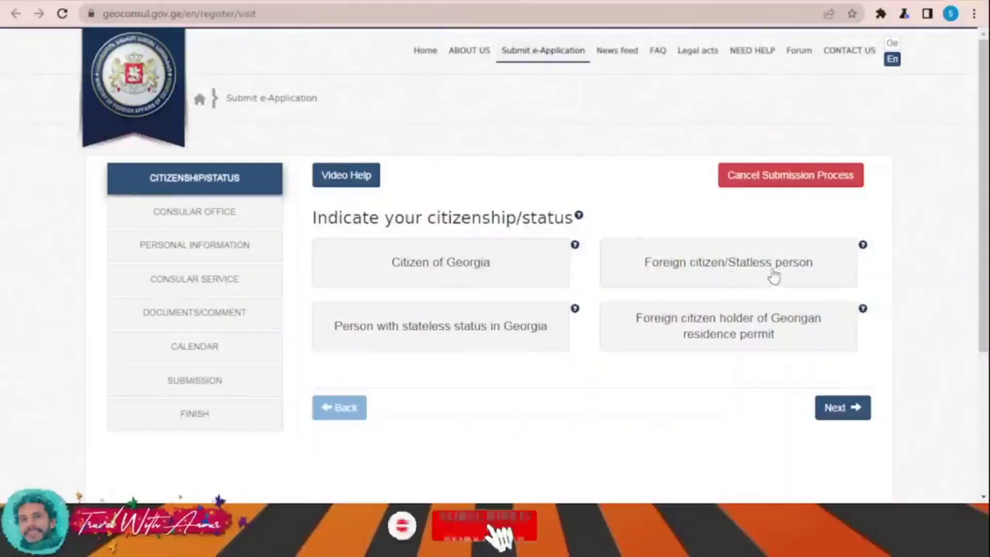
pyautogui.click(797, 276)
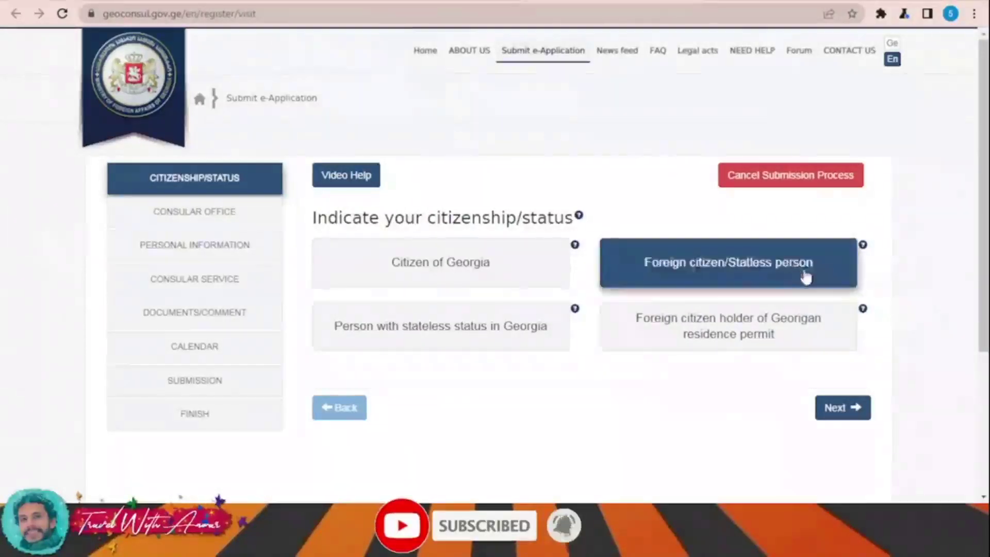
pyautogui.click(846, 411)
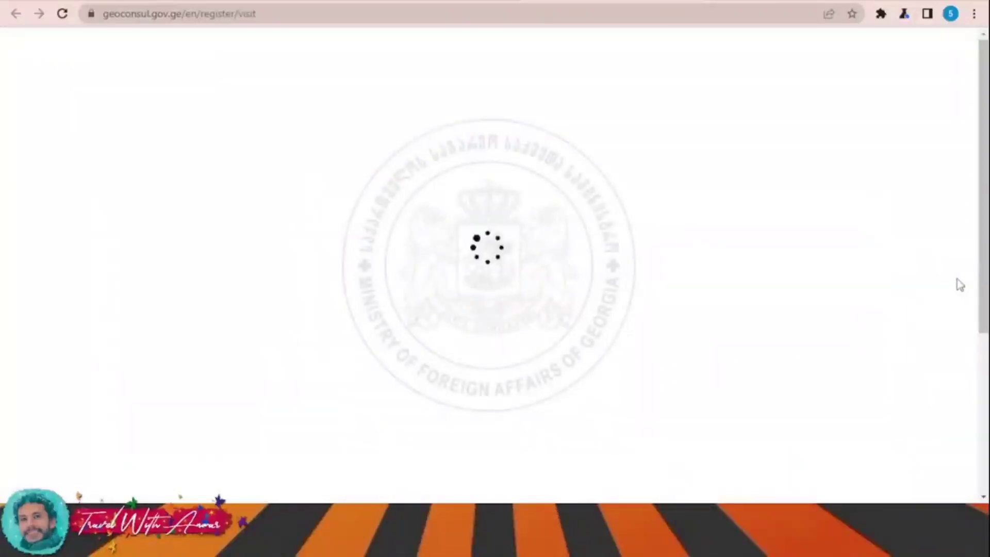
# Step: Select Embassy of Georgia to Republic of India, dismiss the fully-booked alert, and proceed
pyautogui.scroll(-4, 964, 278)
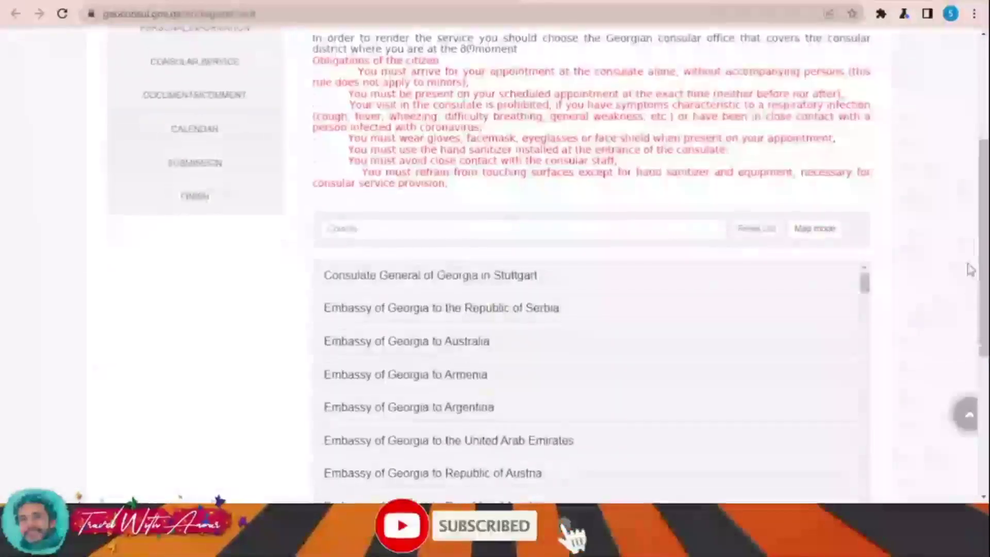
pyautogui.scroll(-2, 934, 261)
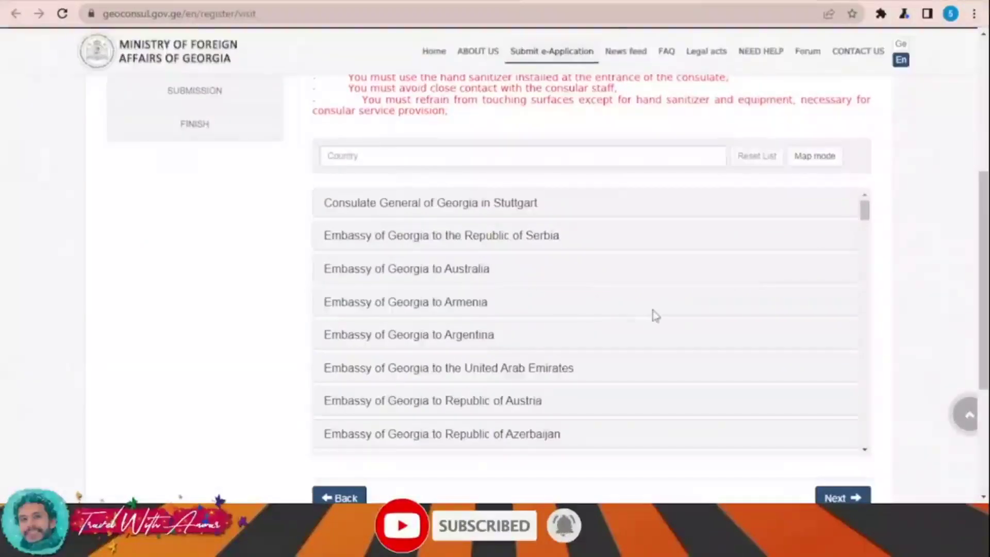
pyautogui.scroll(-6, 654, 316)
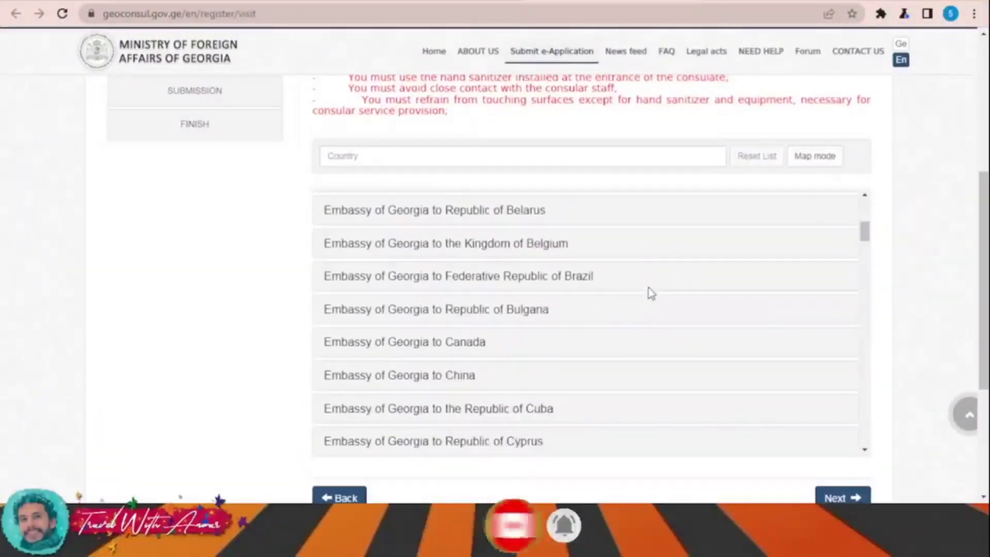
pyautogui.scroll(-3, 649, 289)
pyautogui.scroll(-1, 649, 289)
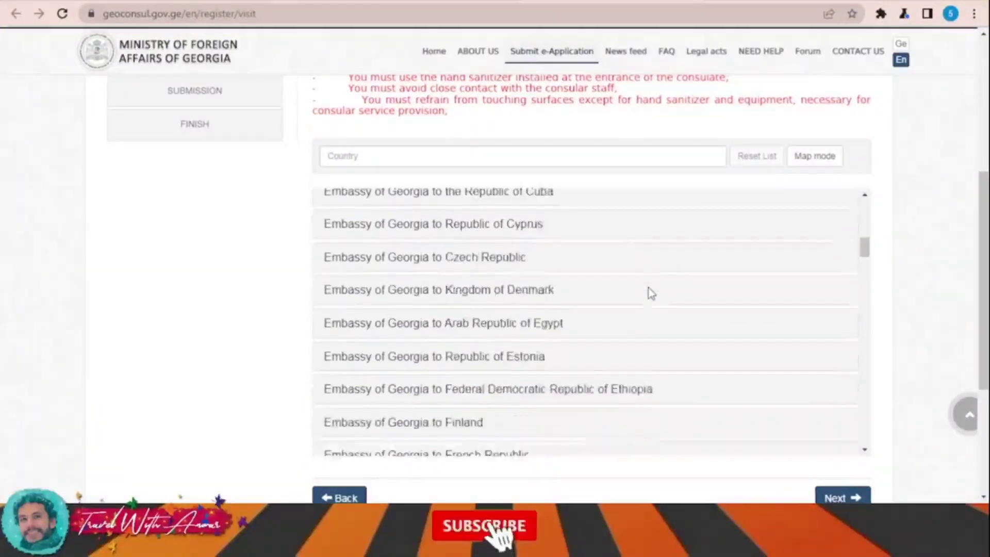
pyautogui.scroll(-5, 651, 293)
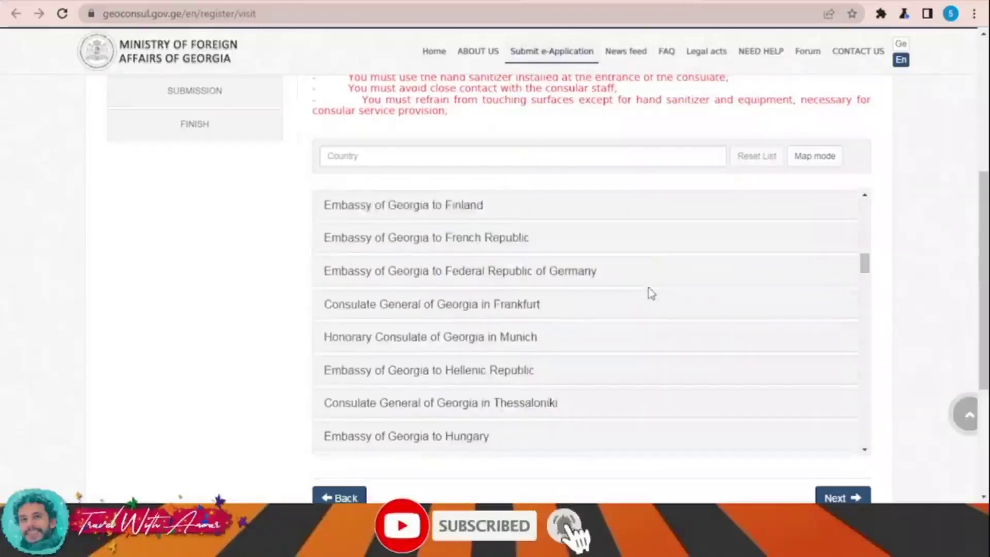
pyautogui.scroll(-4, 651, 293)
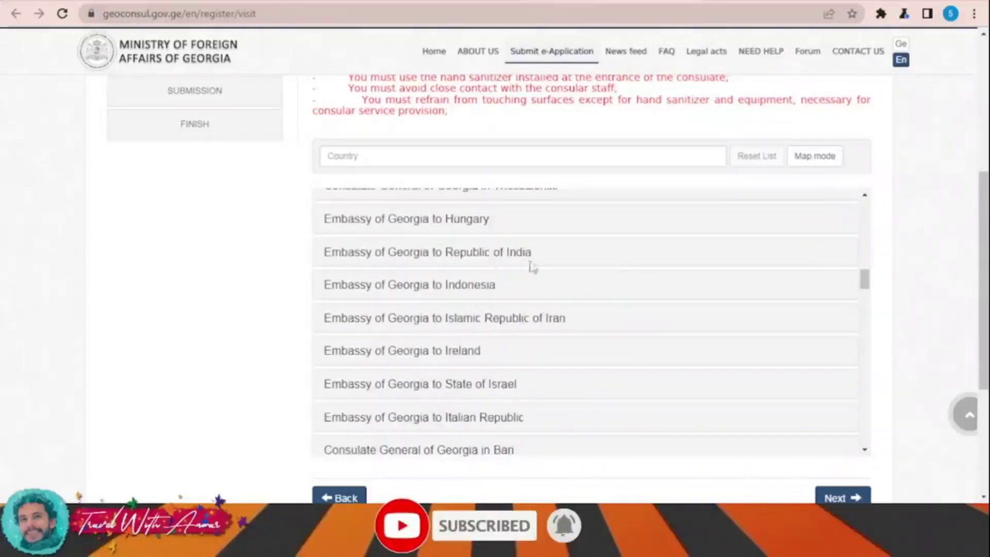
pyautogui.scroll(-2, 570, 263)
pyautogui.scroll(2, 568, 253)
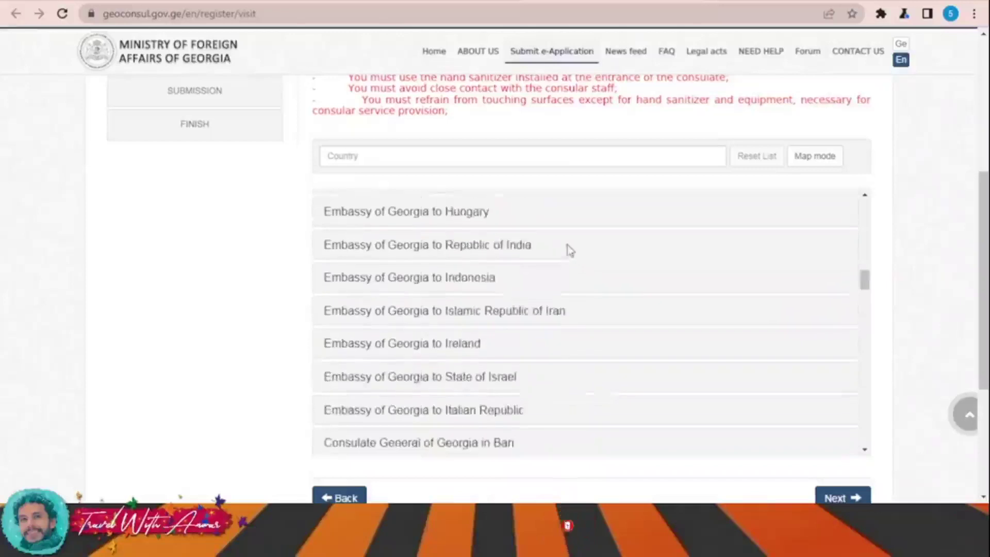
pyautogui.scroll(-1, 220, 258)
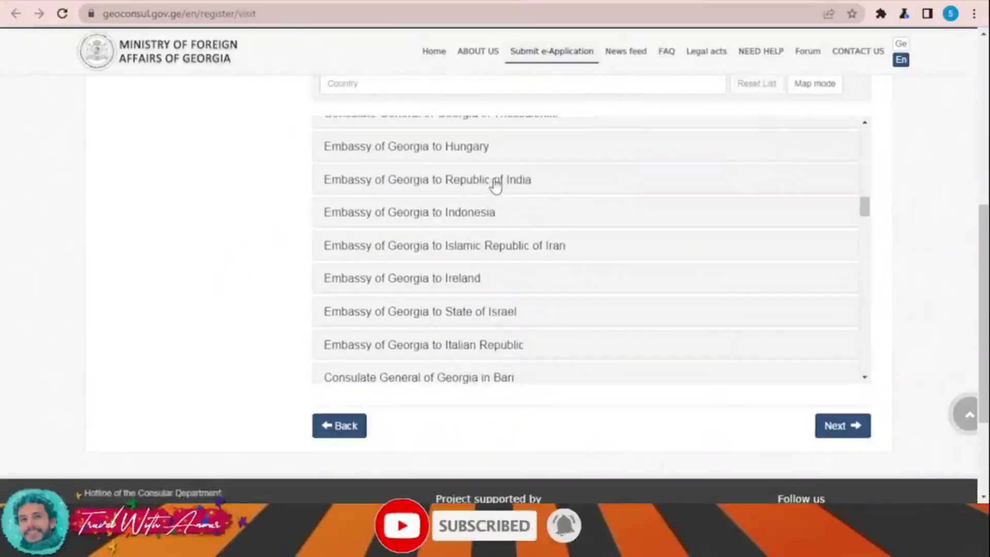
pyautogui.click(496, 185)
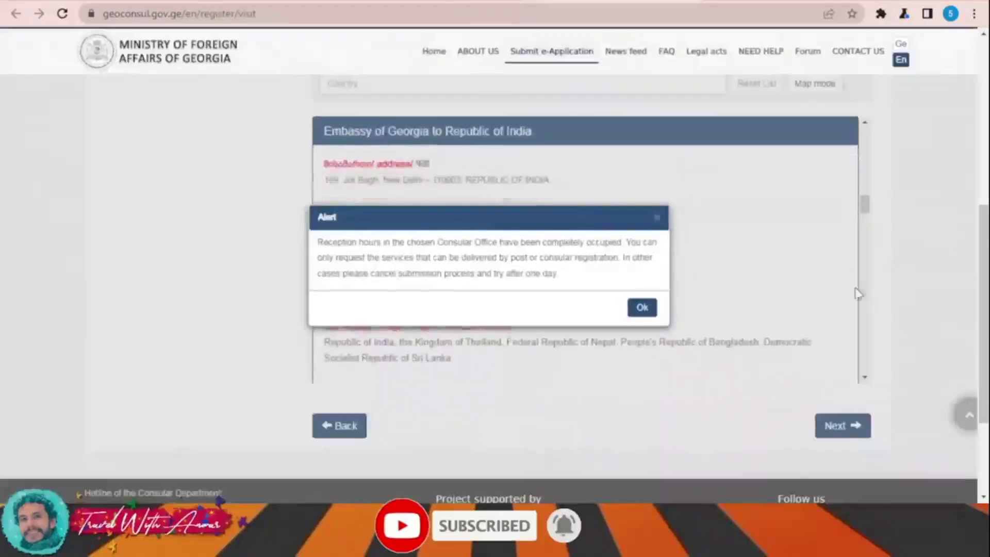
pyautogui.click(643, 312)
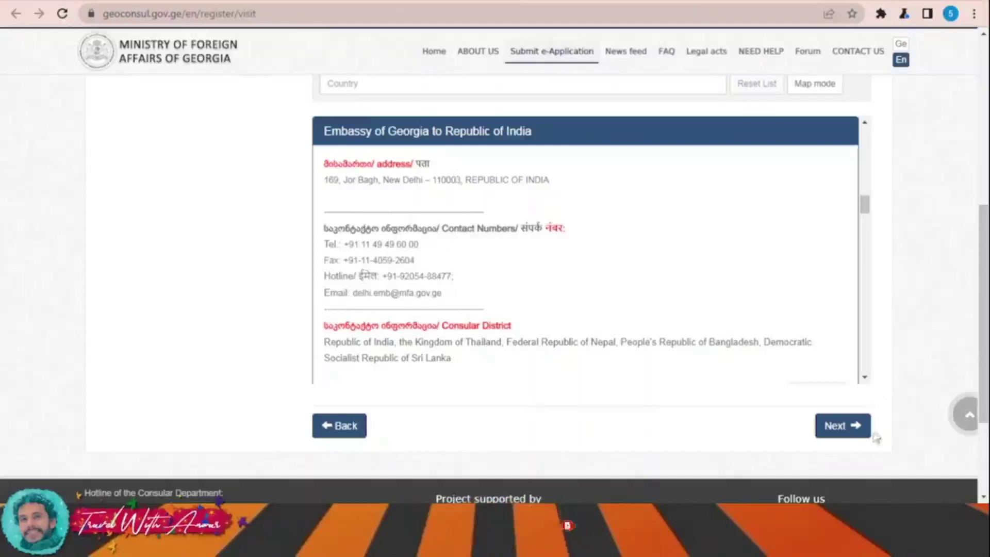
pyautogui.click(850, 431)
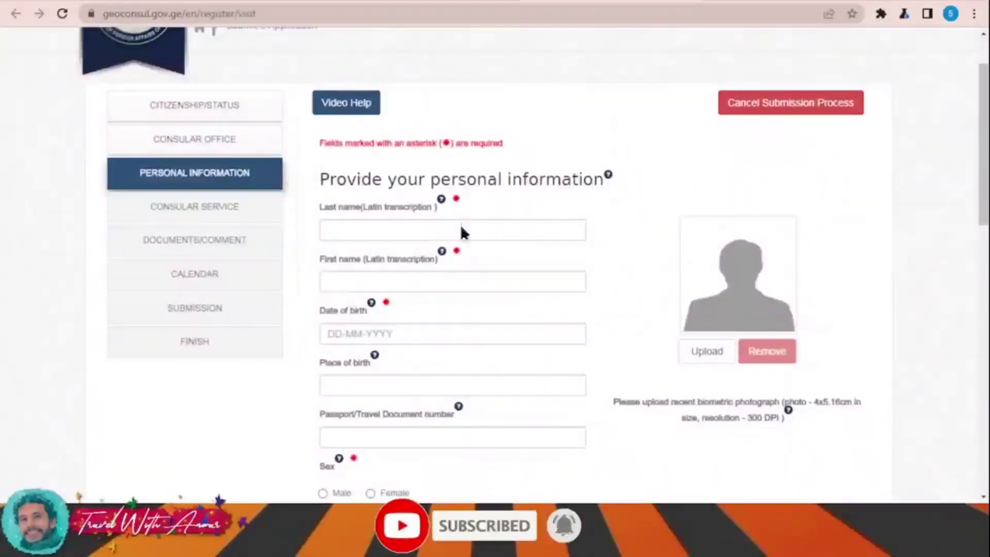
# Step: Enter the applicant's name and pick 1 August 1989 as the date of birth
pyautogui.click(395, 280)
pyautogui.write('aa')
pyautogui.click(411, 341)
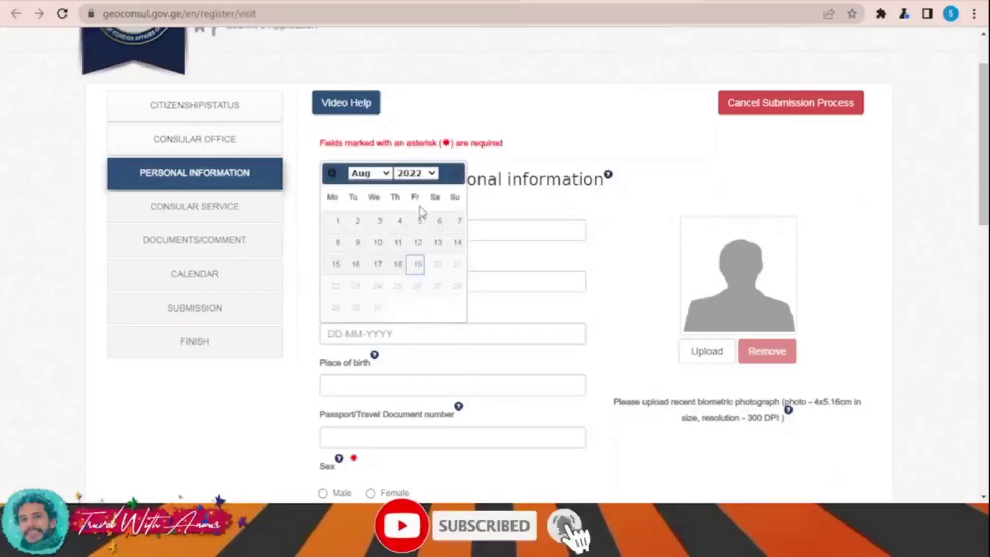
pyautogui.click(418, 332)
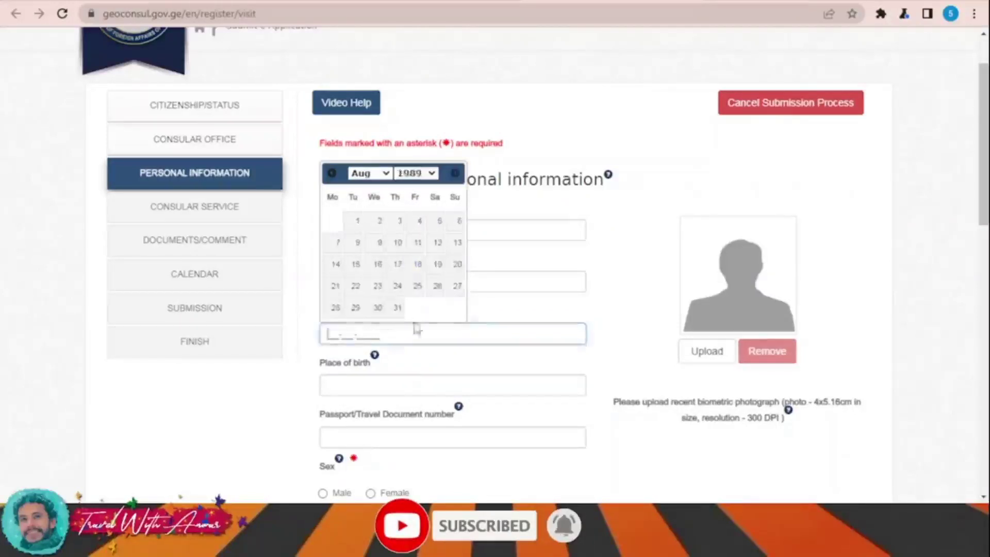
pyautogui.click(358, 226)
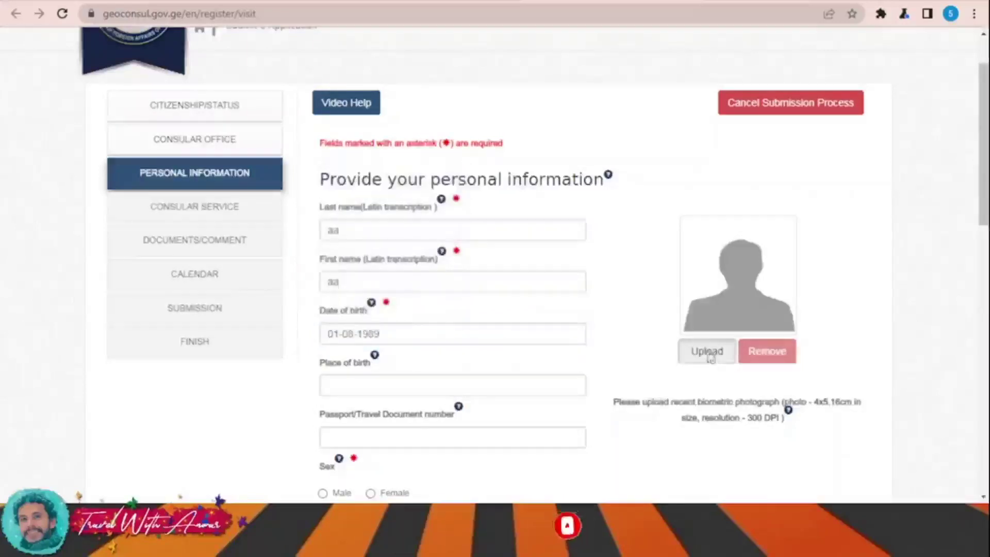
# Step: Attempt the biometric photo upload, dismiss the non-compliance warning, and retry
pyautogui.click(707, 351)
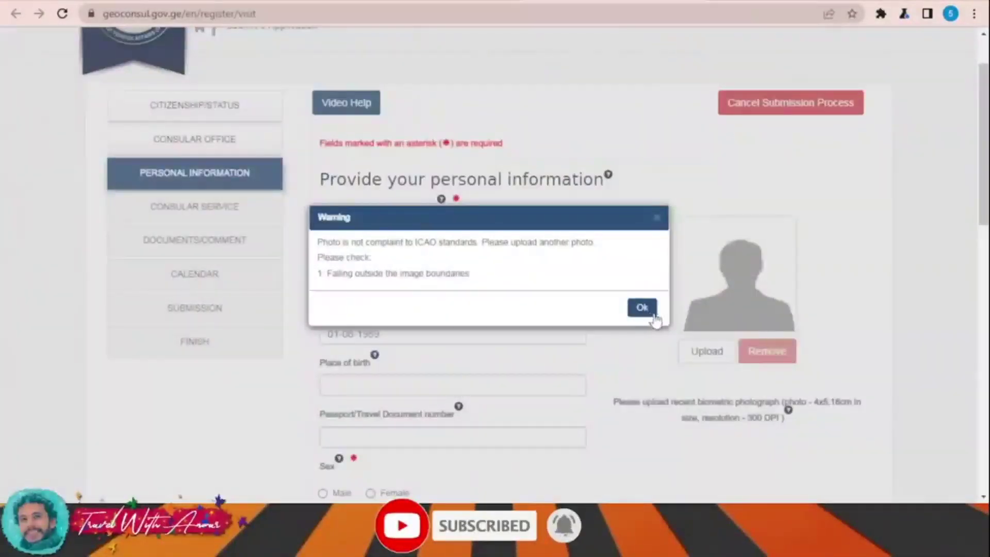
pyautogui.click(642, 308)
pyautogui.click(707, 351)
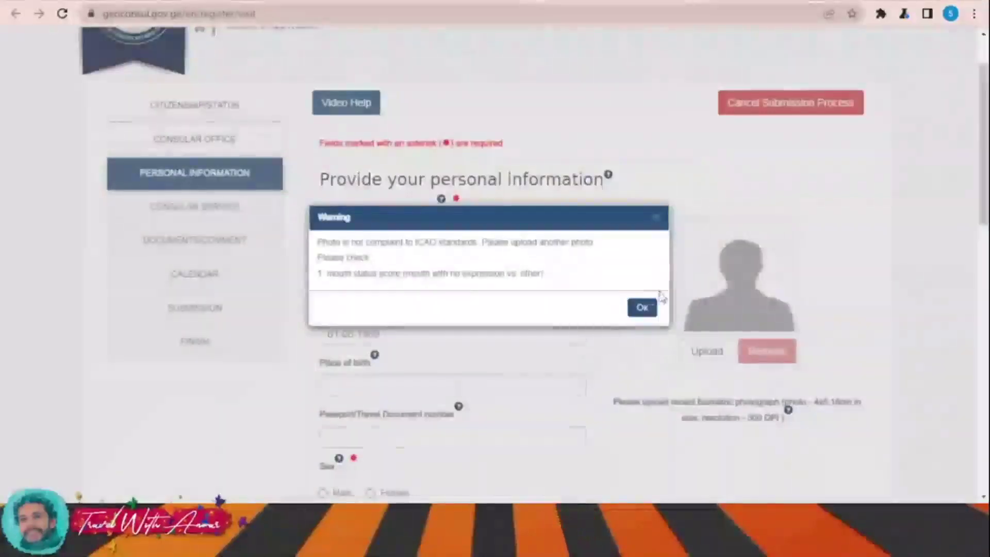
# Step: Dismiss the photo warning, set sex to Male and citizenship to INDIA
pyautogui.click(641, 307)
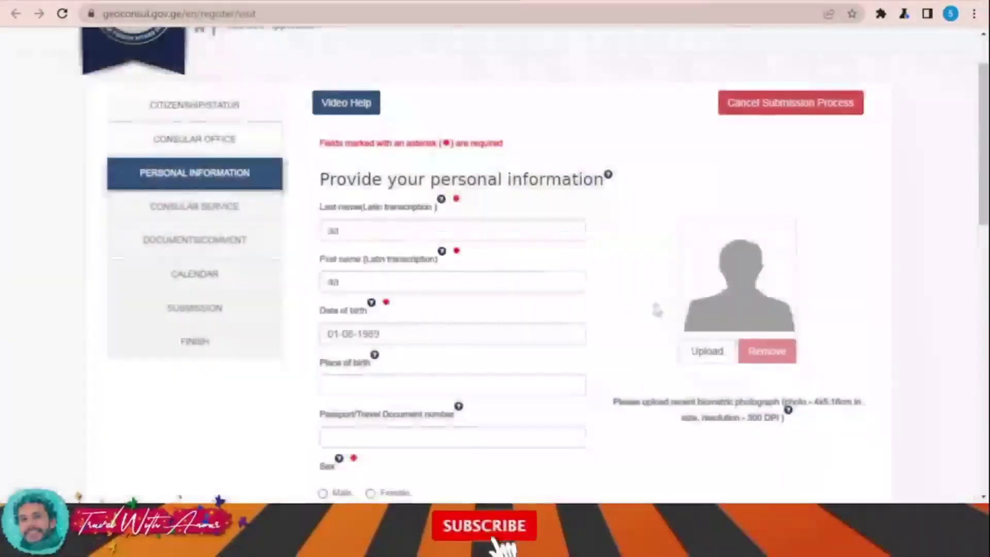
pyautogui.scroll(-3, 438, 280)
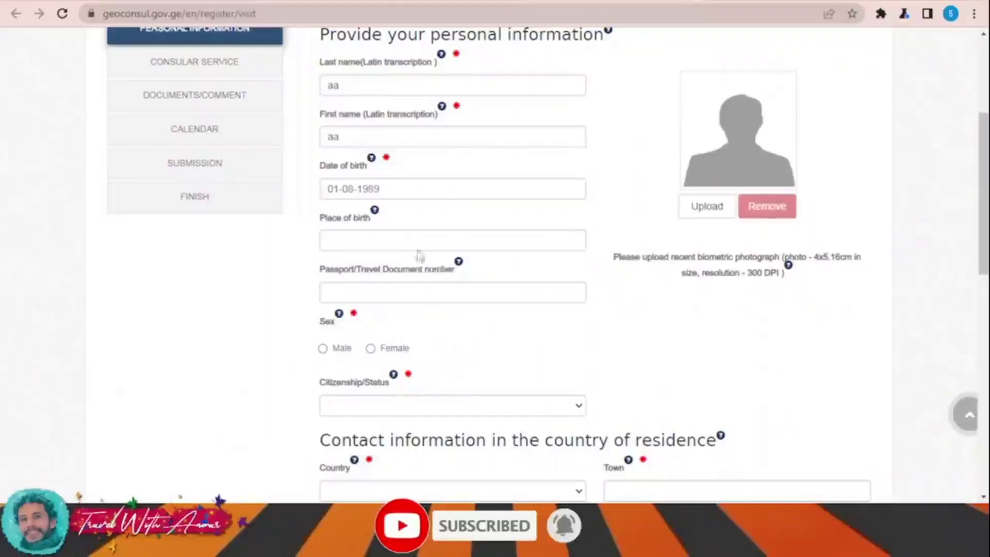
pyautogui.scroll(-2, 443, 260)
pyautogui.click(323, 276)
pyautogui.click(374, 335)
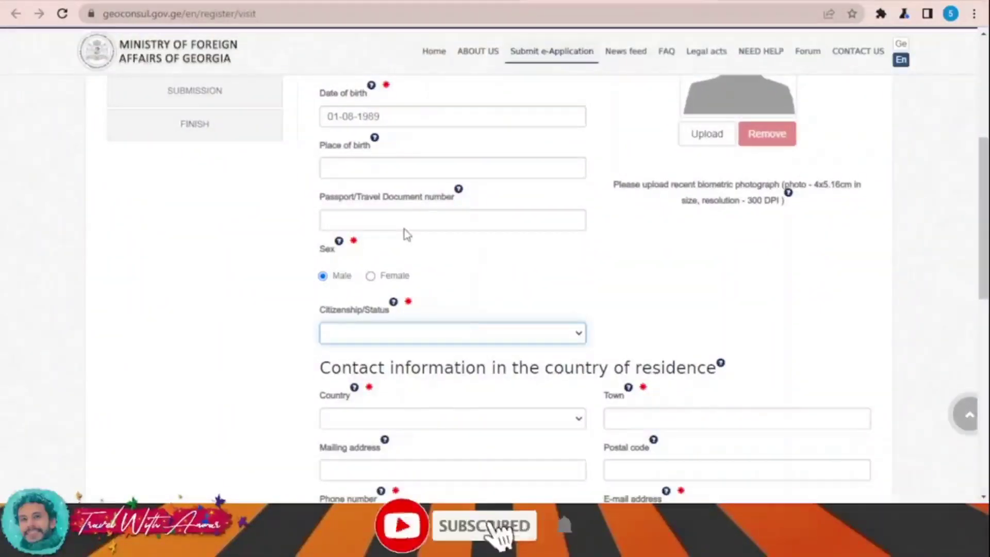
pyautogui.write('india')
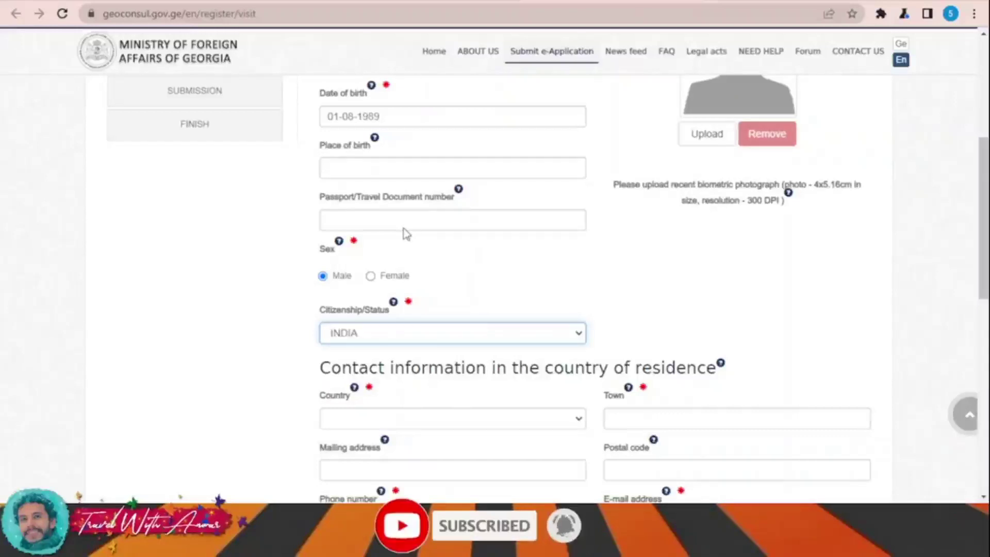
pyautogui.press('Return')
# Step: Set country of residence INDIA, town 'aa' and mailing address 'aaaaa'
pyautogui.scroll(-3, 442, 242)
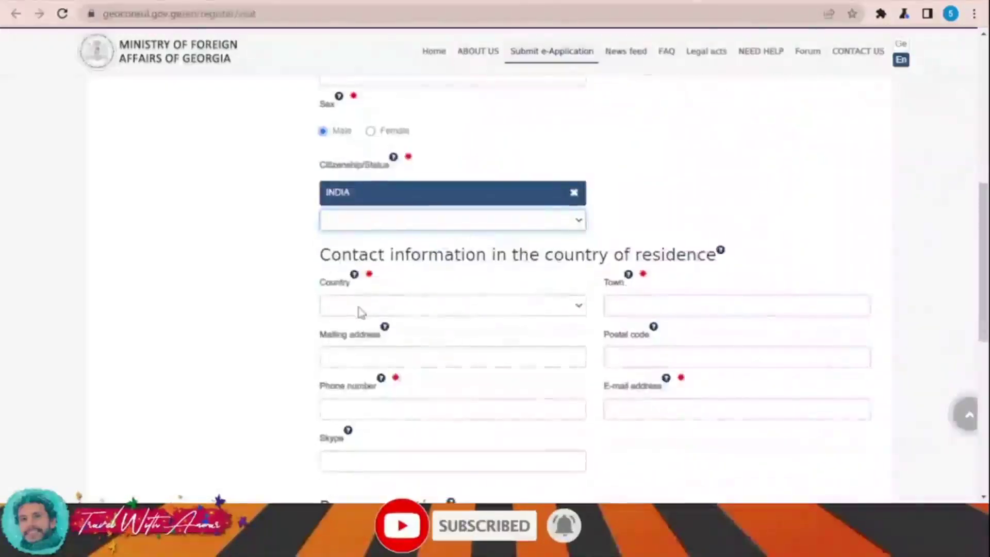
pyautogui.click(363, 311)
pyautogui.click(421, 322)
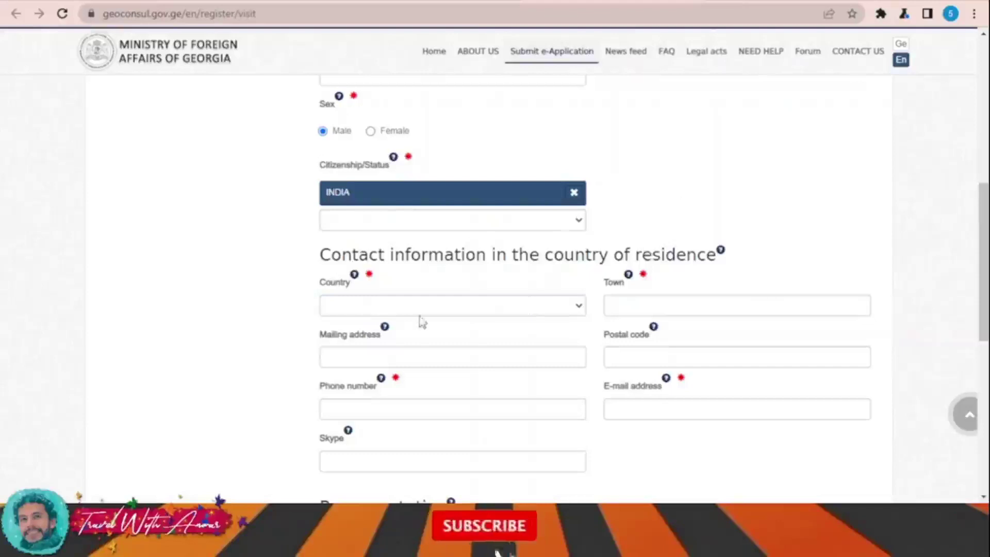
pyautogui.click(404, 308)
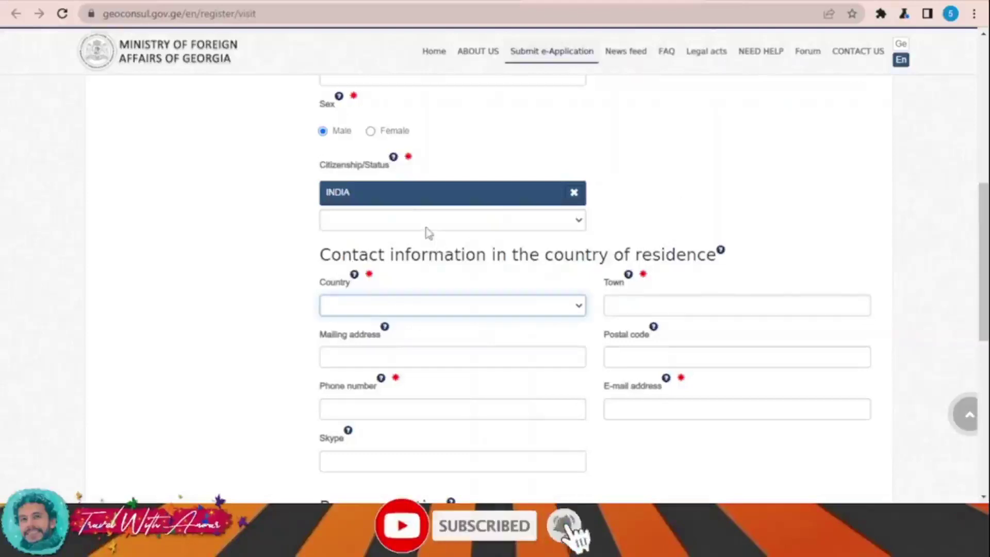
pyautogui.write('india')
pyautogui.click(643, 304)
pyautogui.write('aa')
pyautogui.click(427, 350)
pyautogui.write('aaaaa')
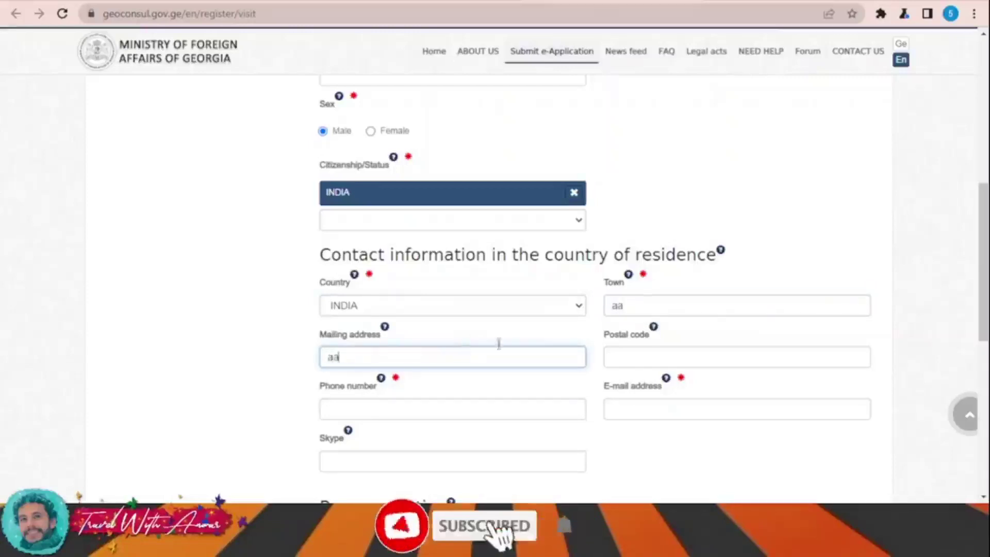
# Step: Fill postal code 123456, the phone number and contact e-mail, then submit
pyautogui.click(663, 357)
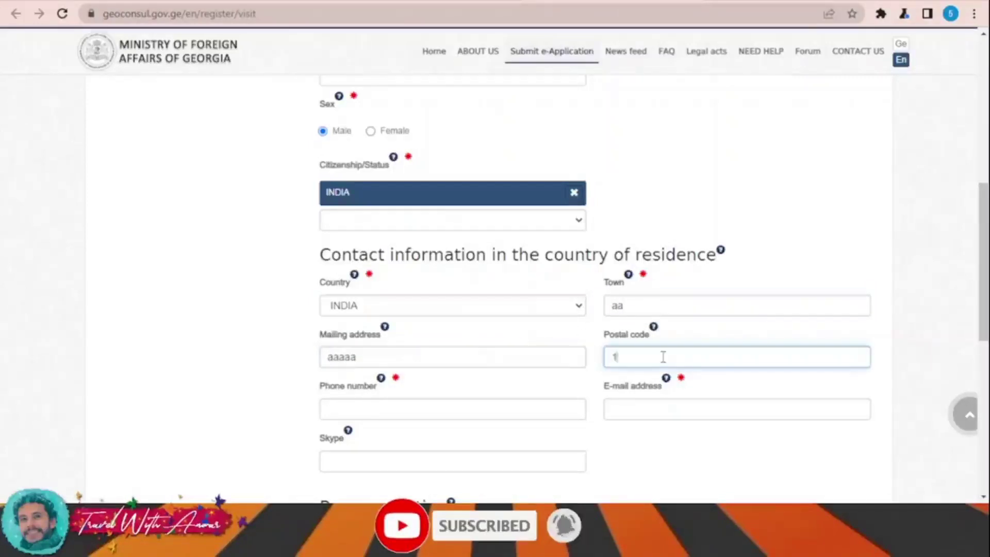
pyautogui.click(550, 402)
pyautogui.click(451, 434)
pyautogui.click(663, 409)
pyautogui.click(733, 438)
pyautogui.scroll(-4, 732, 442)
pyautogui.scroll(-2, 510, 347)
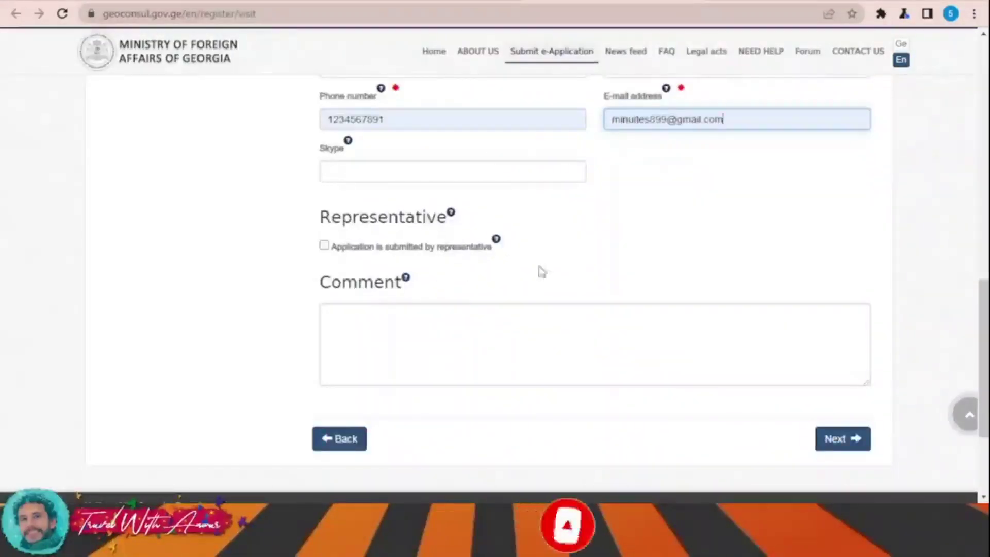
pyautogui.click(835, 440)
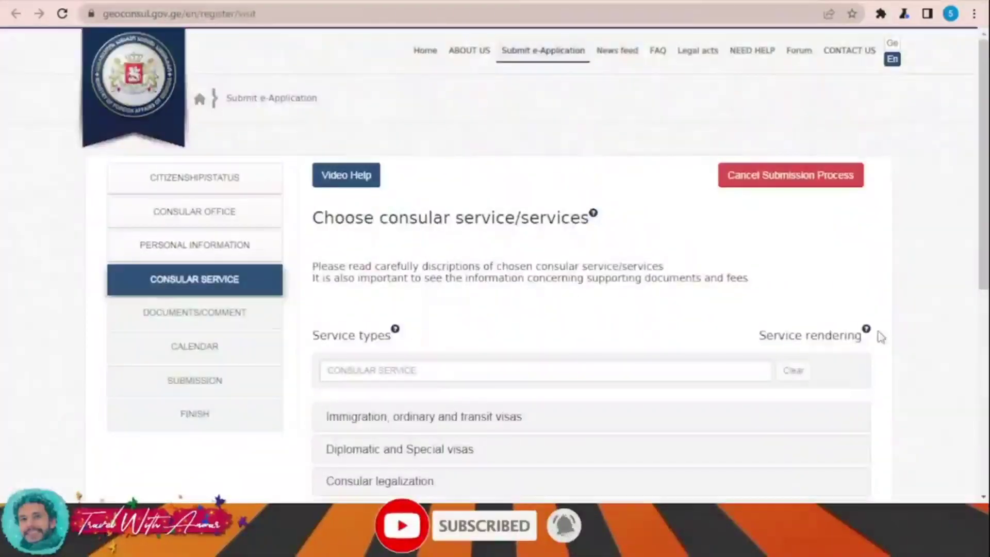
# Step: Expand Immigration, ordinary and transit visas and dismiss the alert requiring a service choice
pyautogui.scroll(-2, 876, 334)
pyautogui.scroll(-3, 443, 302)
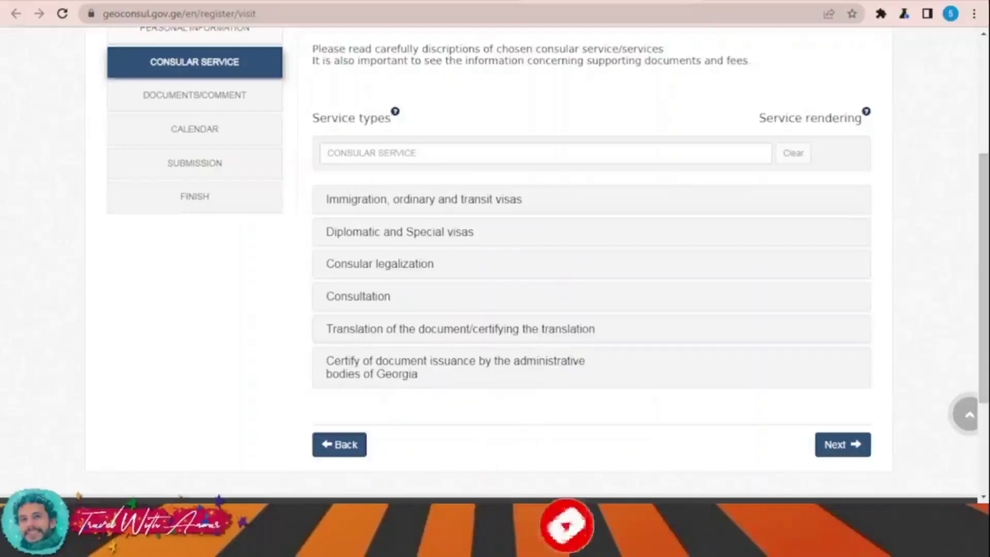
pyautogui.click(510, 209)
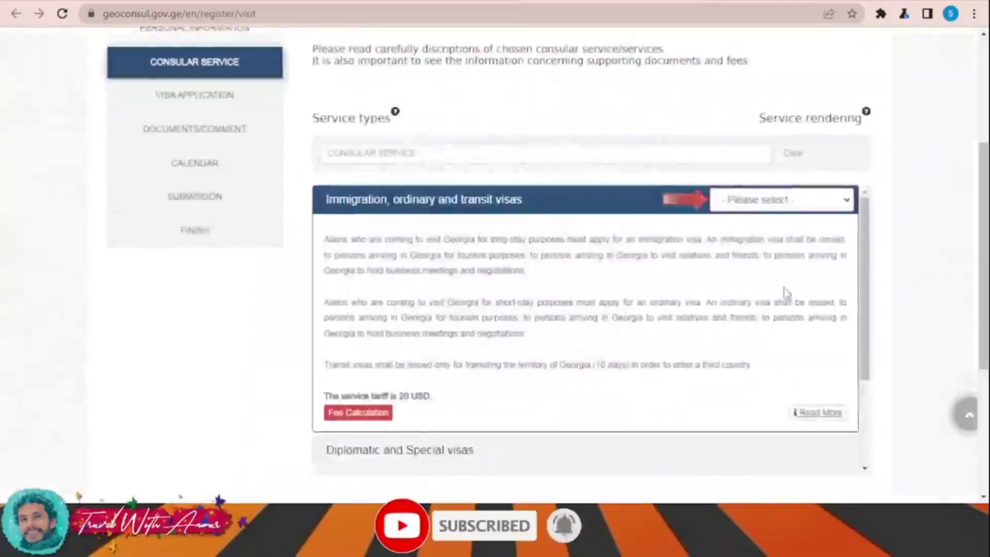
pyautogui.scroll(-5, 840, 353)
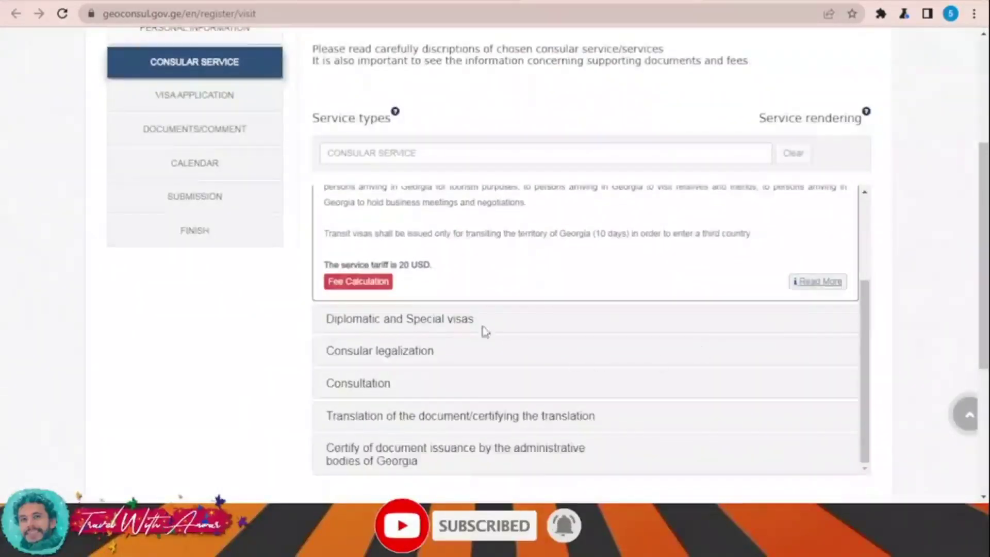
pyautogui.scroll(-2, 482, 332)
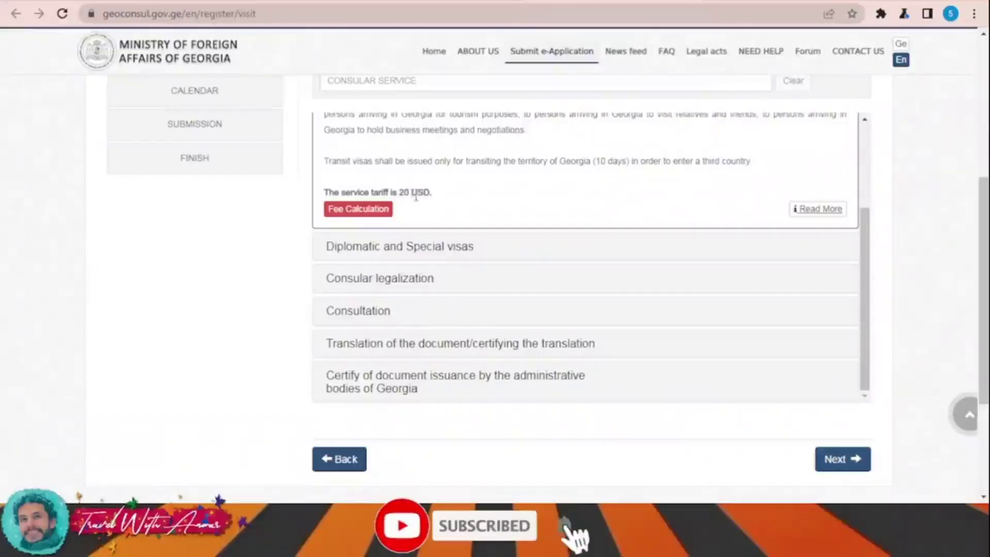
pyautogui.click(831, 459)
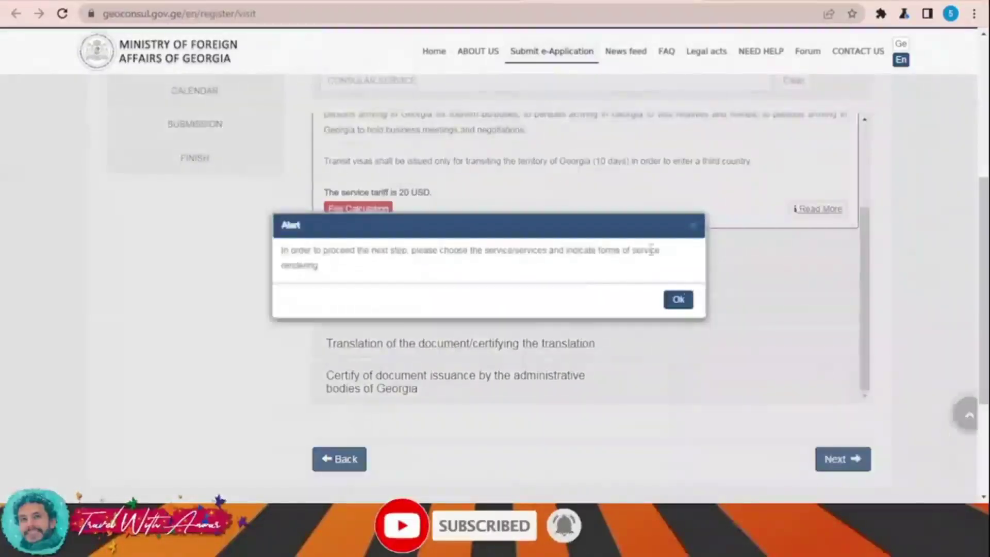
pyautogui.click(680, 301)
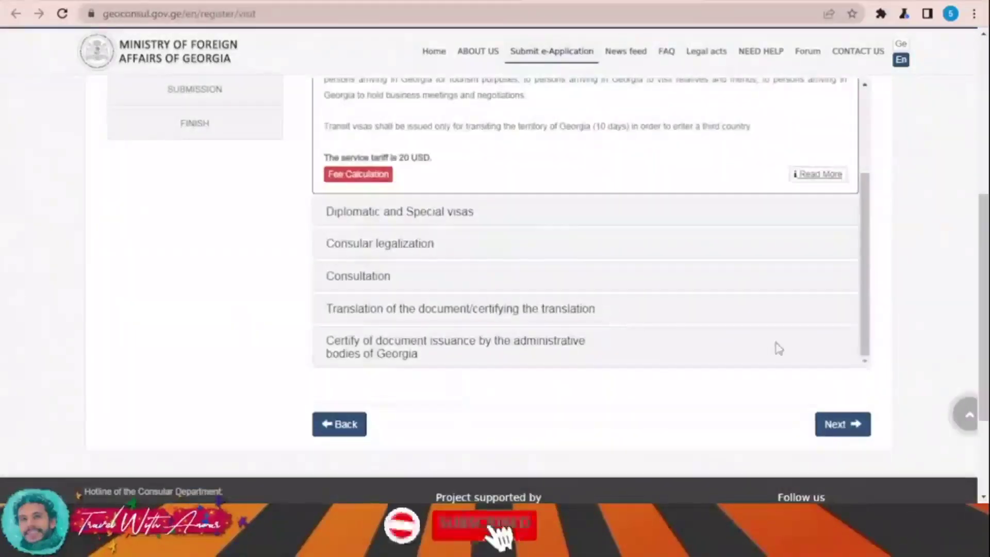
# Step: Choose VFS Global as the service rendering provider and continue
pyautogui.scroll(2, 711, 310)
pyautogui.scroll(4, 568, 248)
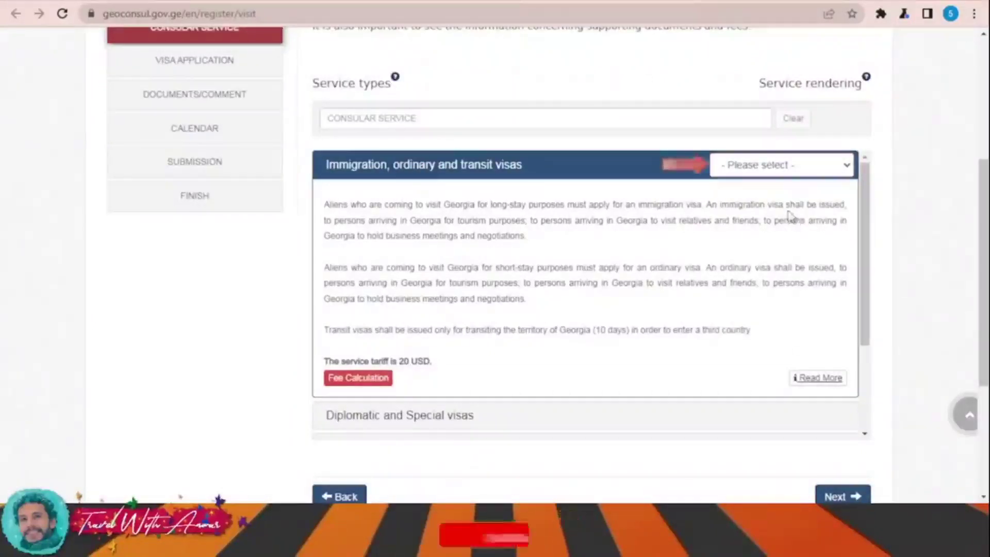
pyautogui.click(782, 165)
pyautogui.click(753, 188)
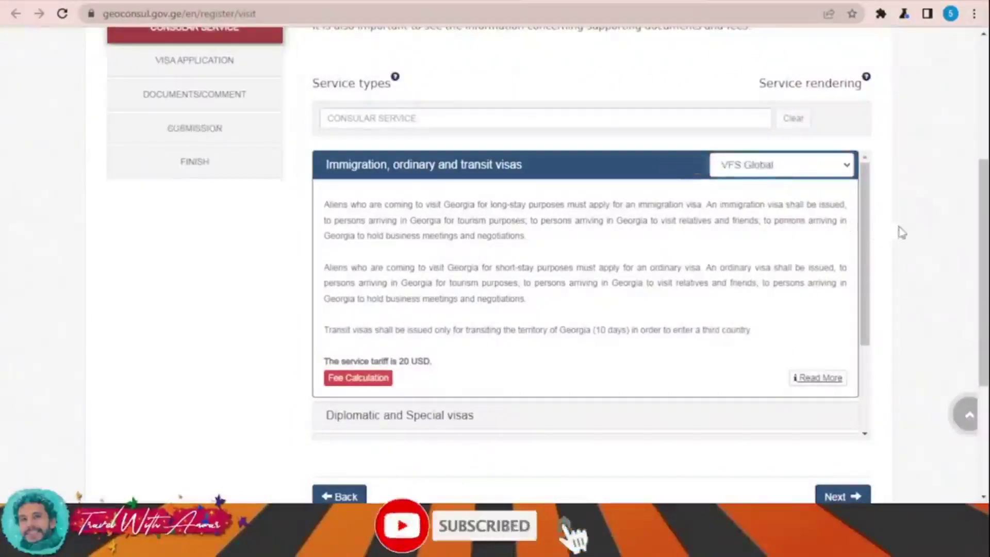
pyautogui.scroll(-1, 833, 371)
pyautogui.click(841, 423)
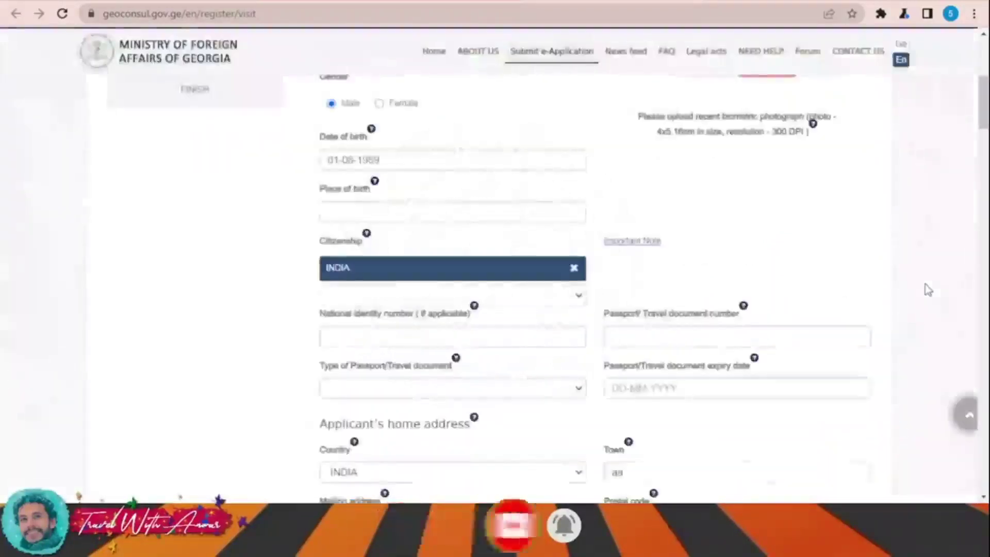
# Step: Scroll through the visa application form checking prefilled personal and home address fields
pyautogui.scroll(-6, 928, 290)
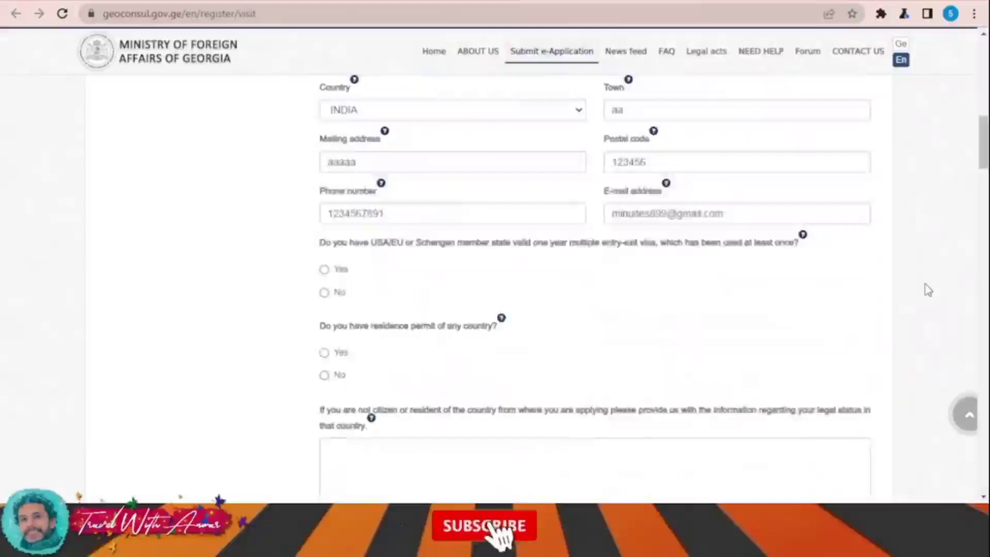
pyautogui.scroll(10, 928, 290)
pyautogui.scroll(3, 928, 290)
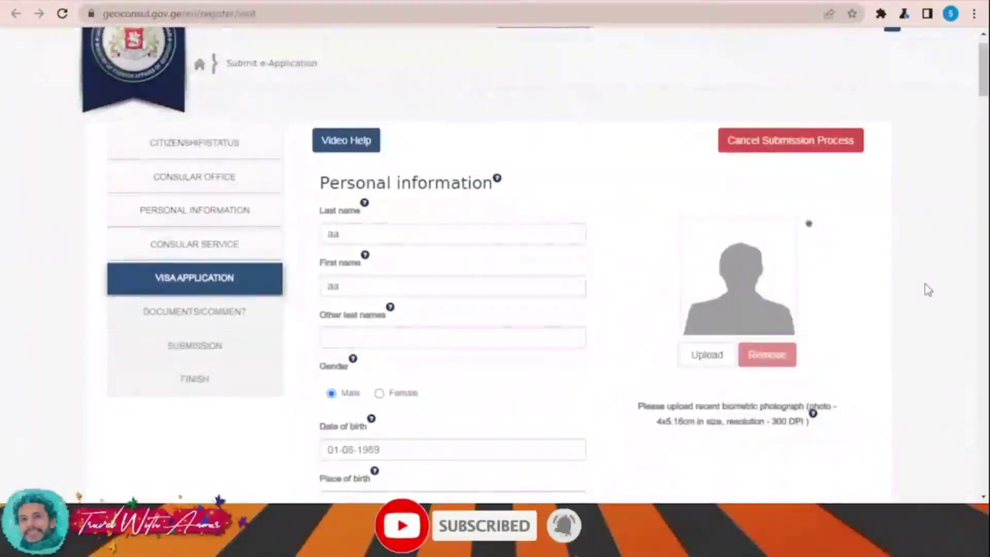
pyautogui.scroll(-15, 928, 290)
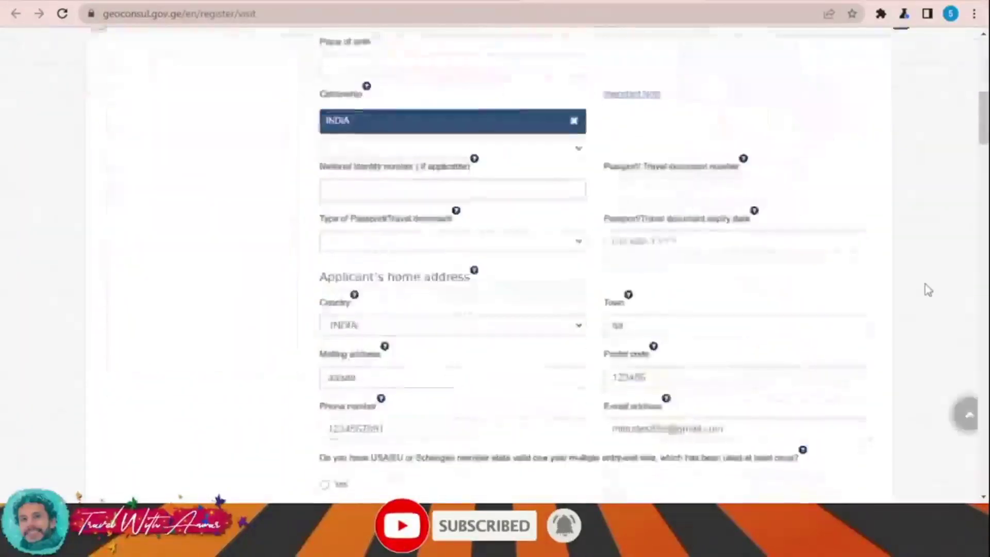
pyautogui.scroll(-5, 928, 289)
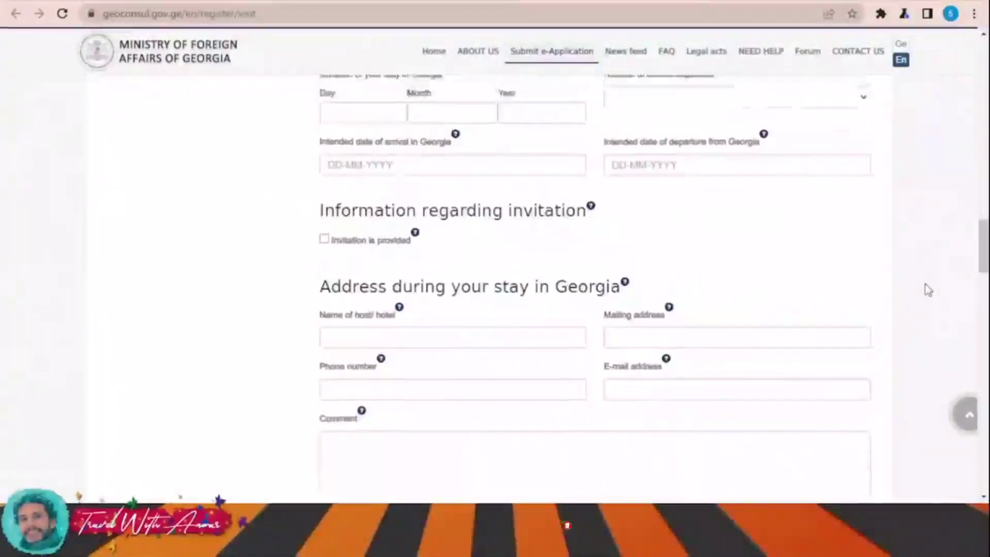
pyautogui.scroll(15, 929, 290)
pyautogui.scroll(5, 928, 290)
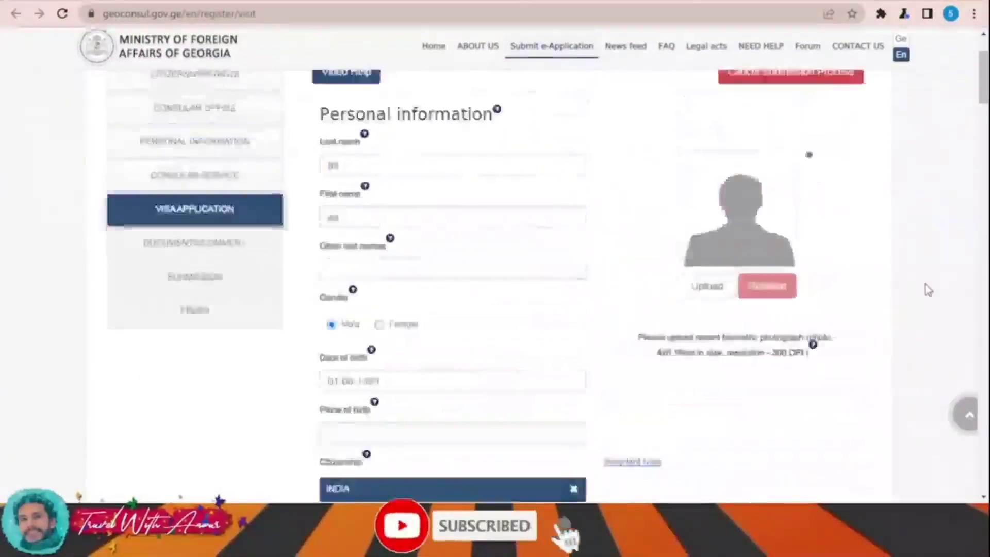
pyautogui.scroll(-6, 928, 289)
pyautogui.scroll(-10, 928, 289)
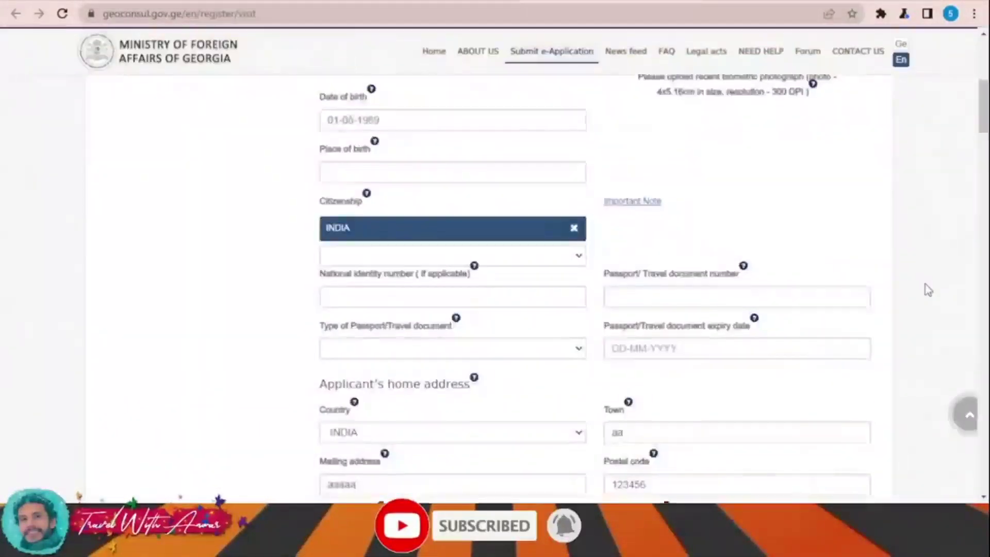
pyautogui.scroll(-3, 778, 271)
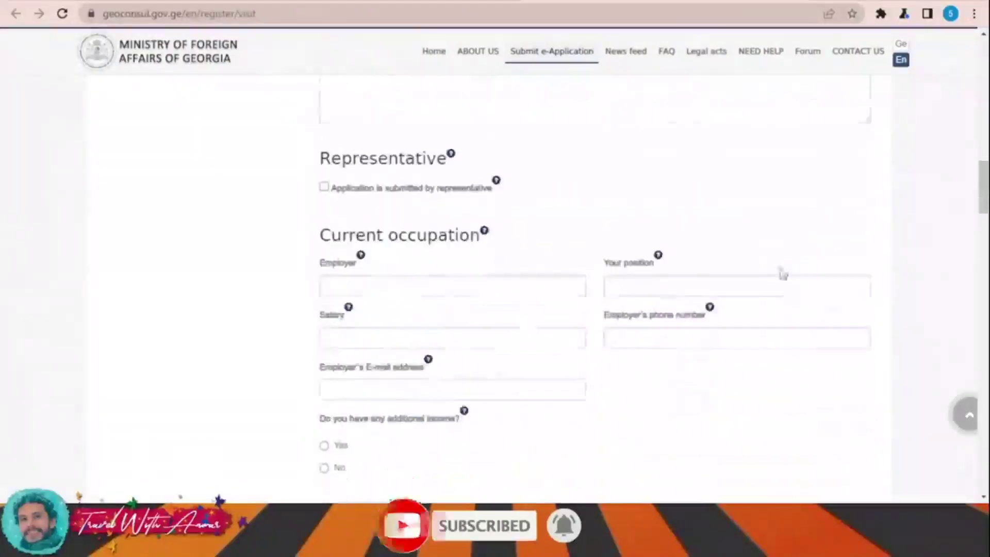
pyautogui.scroll(-2, 481, 226)
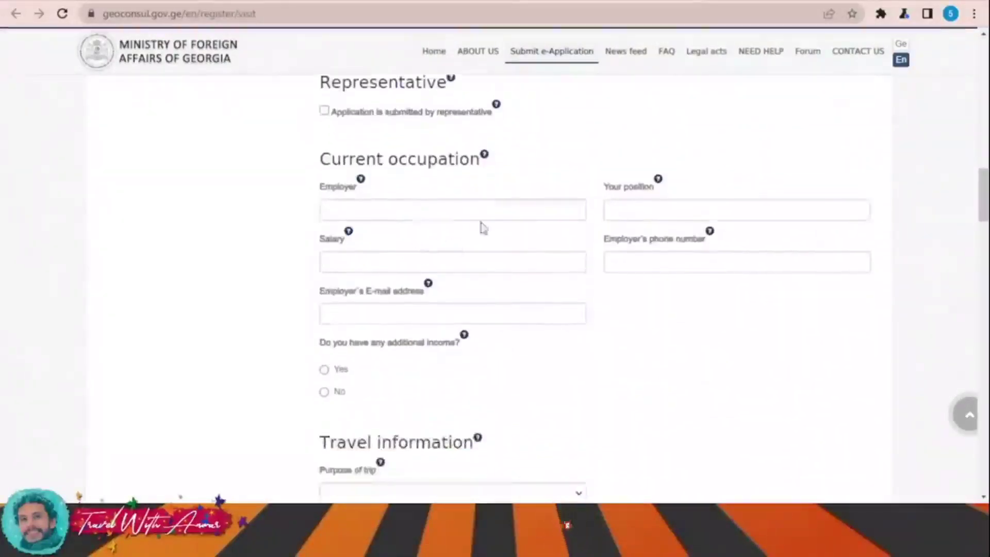
# Step: Fill in the employer, position 'a' and salary 3000
pyautogui.click(401, 210)
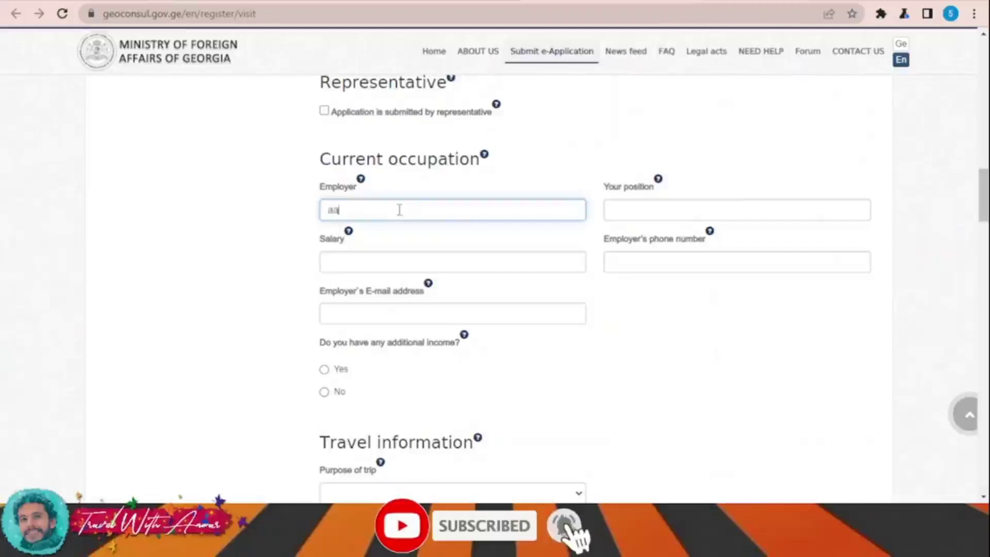
pyautogui.click(671, 206)
pyautogui.write('aa')
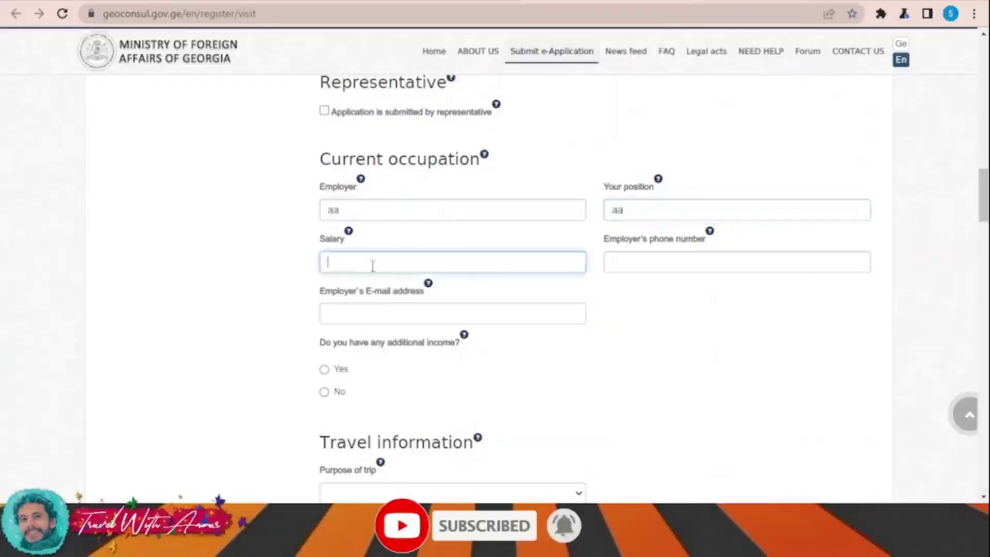
pyautogui.click(372, 262)
pyautogui.write('3000')
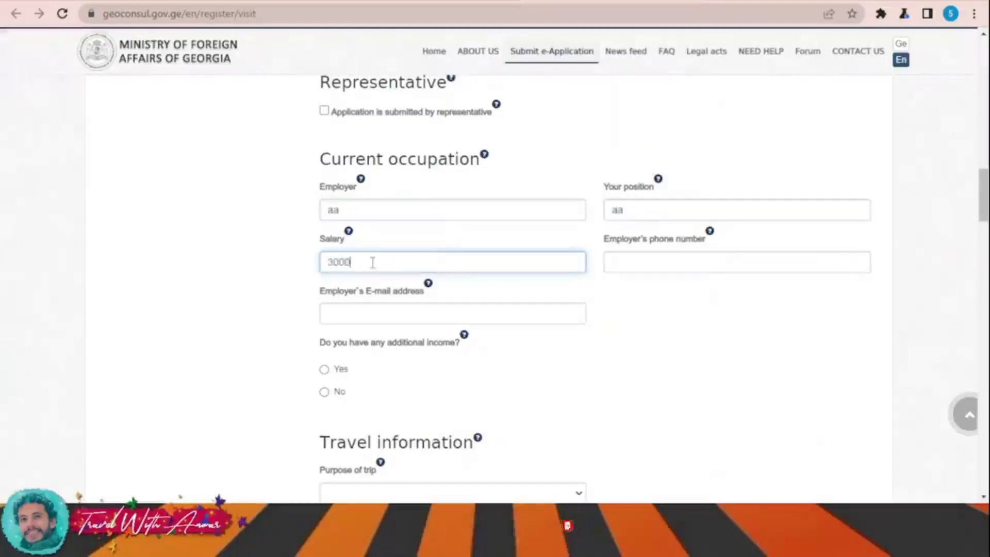
pyautogui.write('123456')
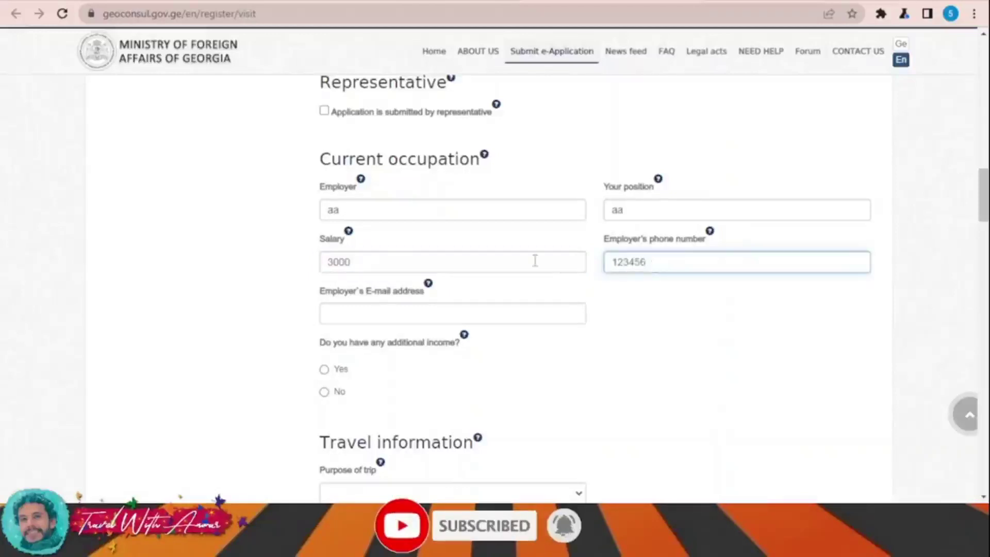
pyautogui.scroll(-4, 535, 261)
pyautogui.scroll(15, 787, 289)
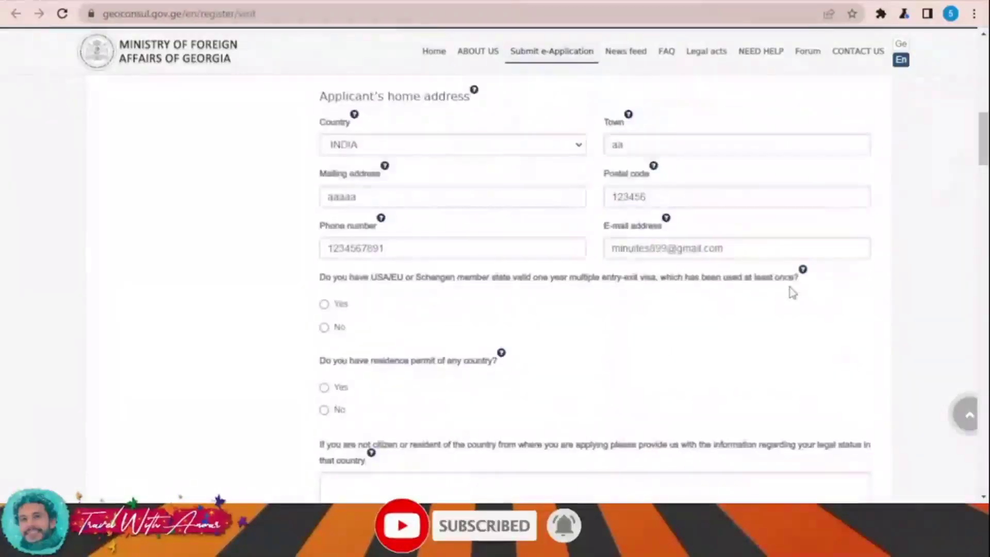
pyautogui.scroll(-8, 792, 293)
pyautogui.scroll(4, 791, 289)
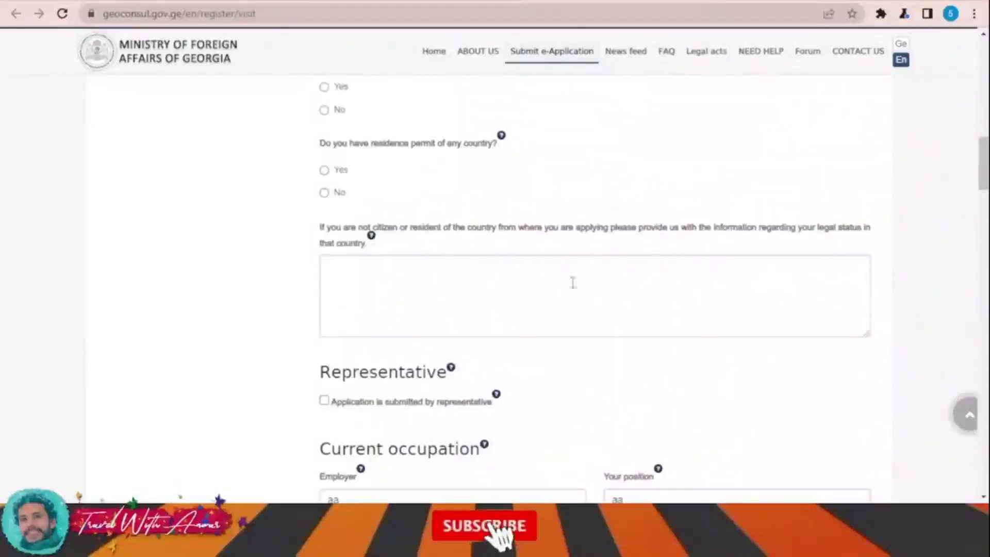
# Step: Add a legal-status note and answer No to holding a residence permit
pyautogui.click(492, 294)
pyautogui.write('aaaaaaaaaaaaaaaaaaaa')
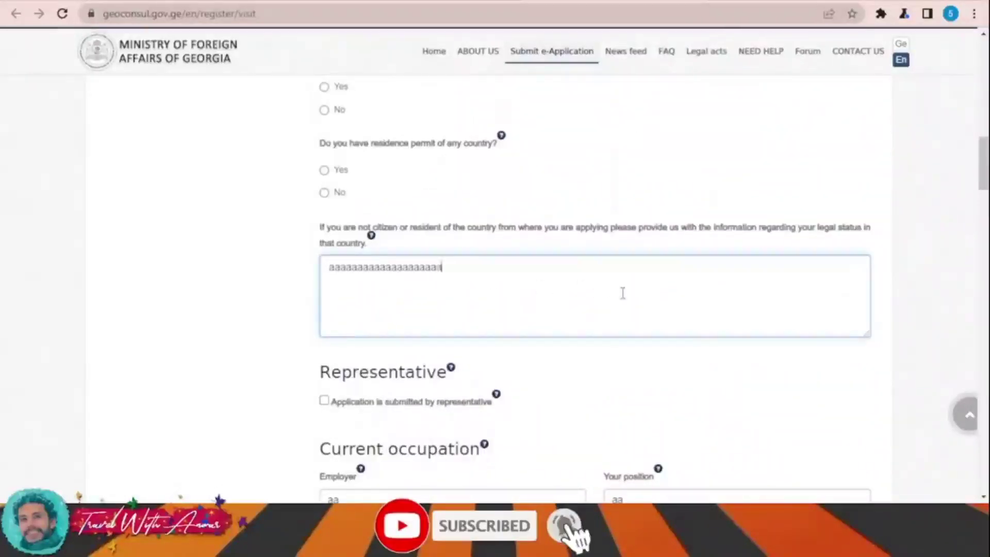
pyautogui.write('aaaaaaaaa')
pyautogui.scroll(5, 634, 295)
pyautogui.scroll(-2, 473, 328)
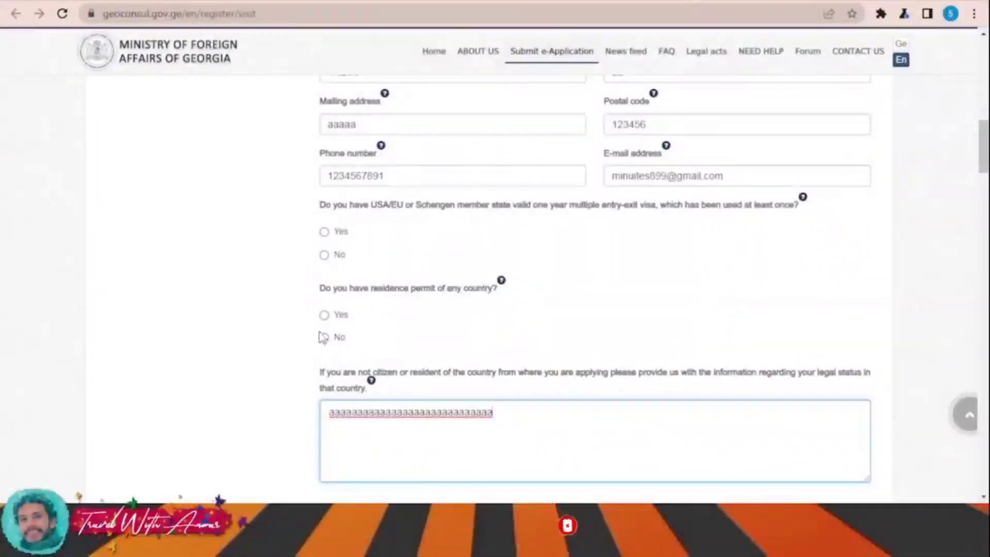
pyautogui.click(324, 338)
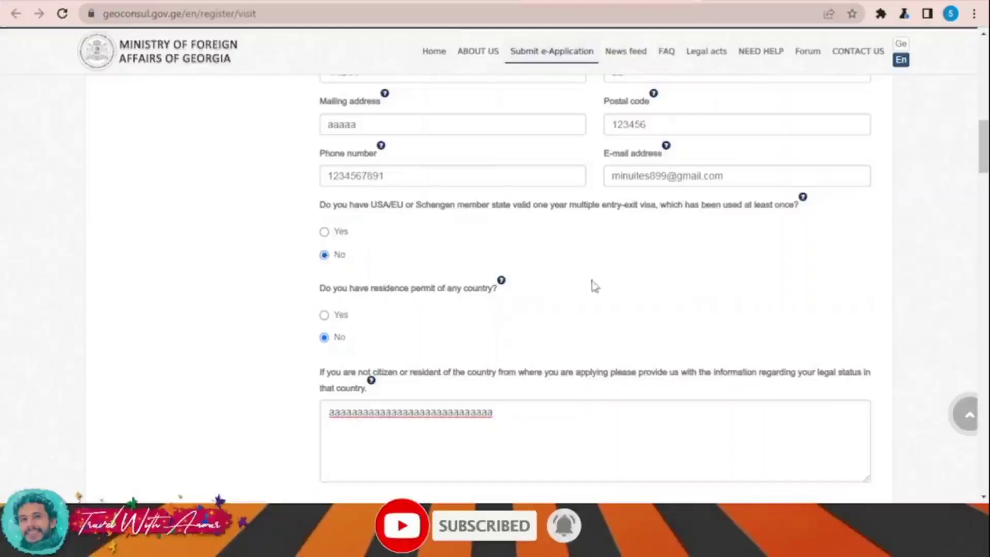
# Step: Enter the employer's e-mail and answer No to additional income
pyautogui.scroll(-7, 598, 283)
pyautogui.scroll(-4, 466, 276)
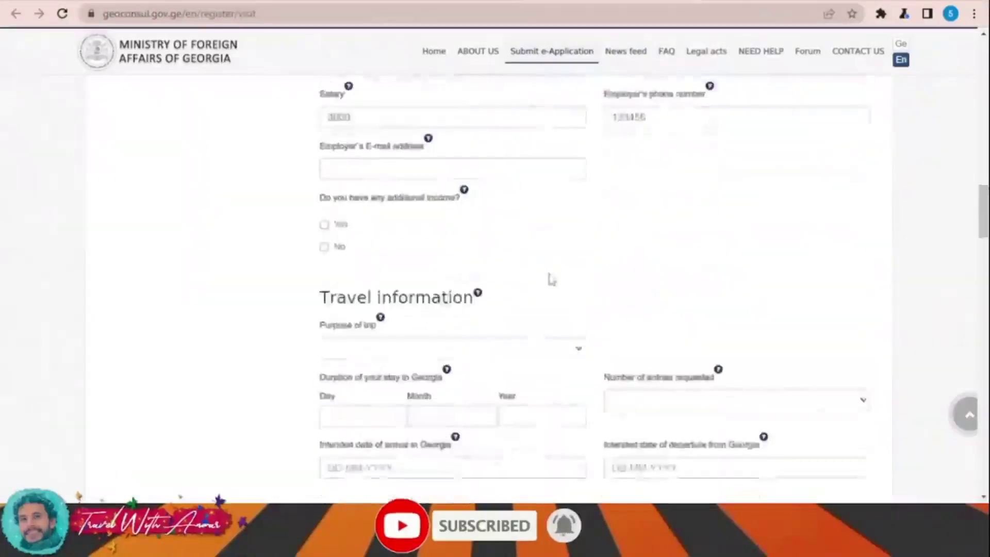
pyautogui.click(390, 169)
pyautogui.write('aa@g')
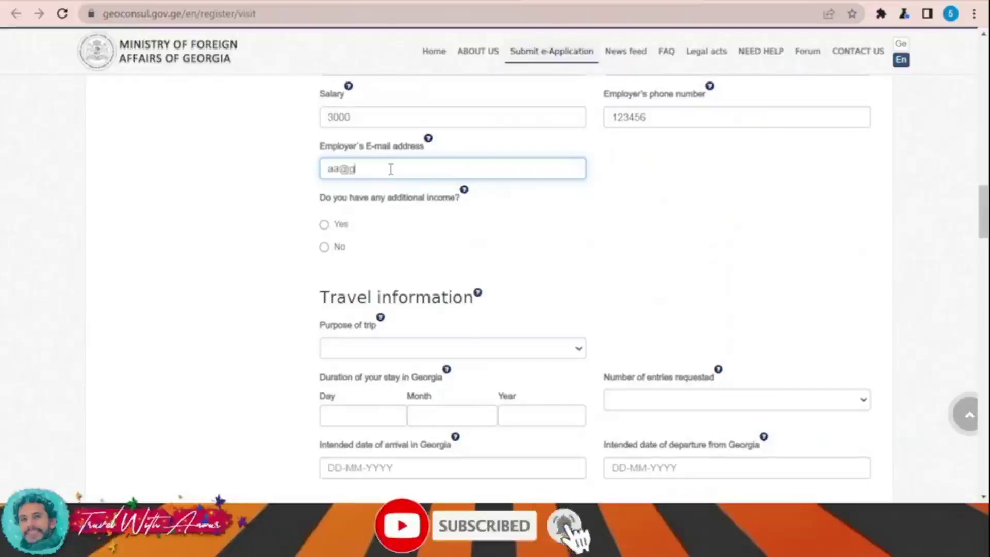
pyautogui.write('mail.com')
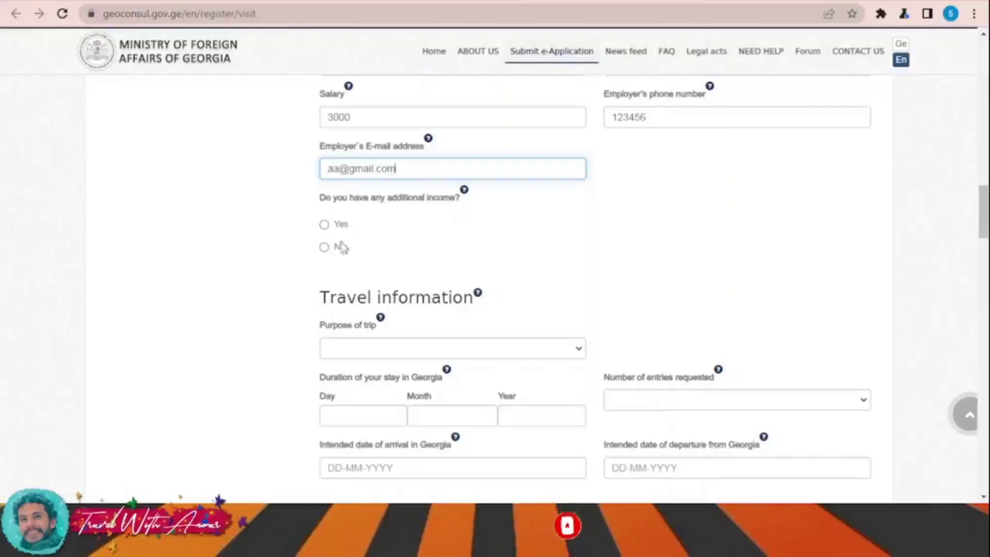
pyautogui.click(324, 248)
pyautogui.scroll(-3, 460, 254)
# Step: Set the purpose of trip to Tourism and add the comment 'aaaaaaaaaaaaaaaaa'
pyautogui.click(366, 202)
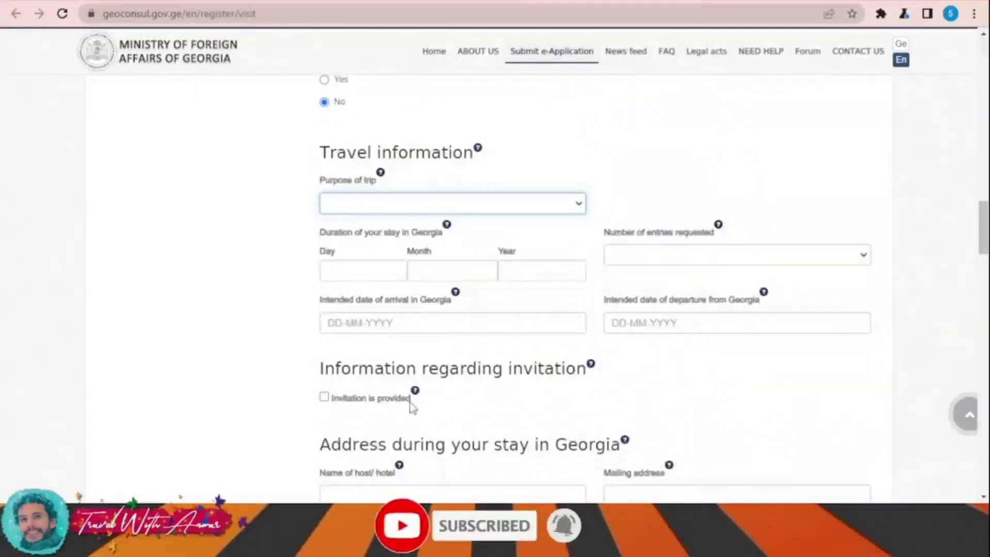
pyautogui.click(413, 416)
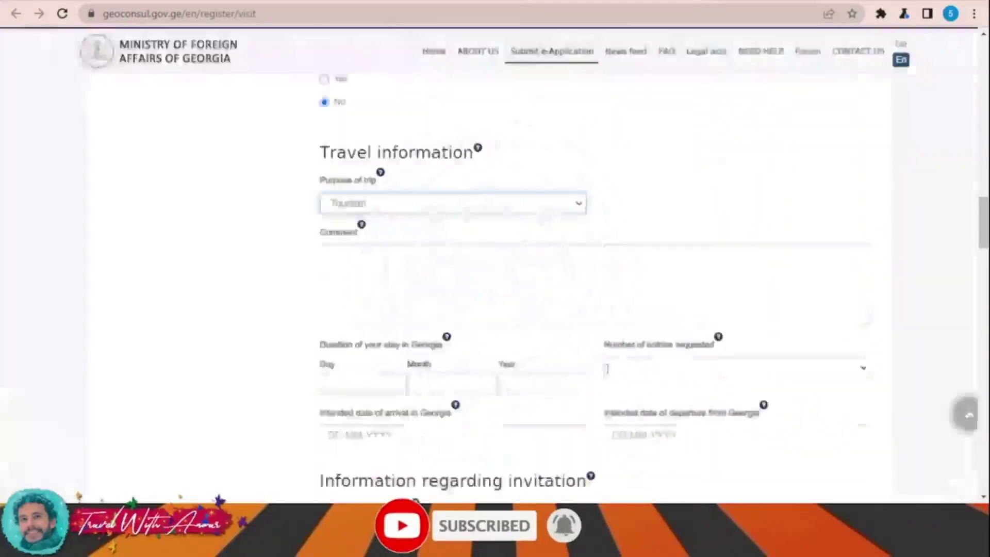
pyautogui.click(404, 282)
pyautogui.write('aaaaaaaaaaaaaaaaa')
pyautogui.scroll(-1, 469, 284)
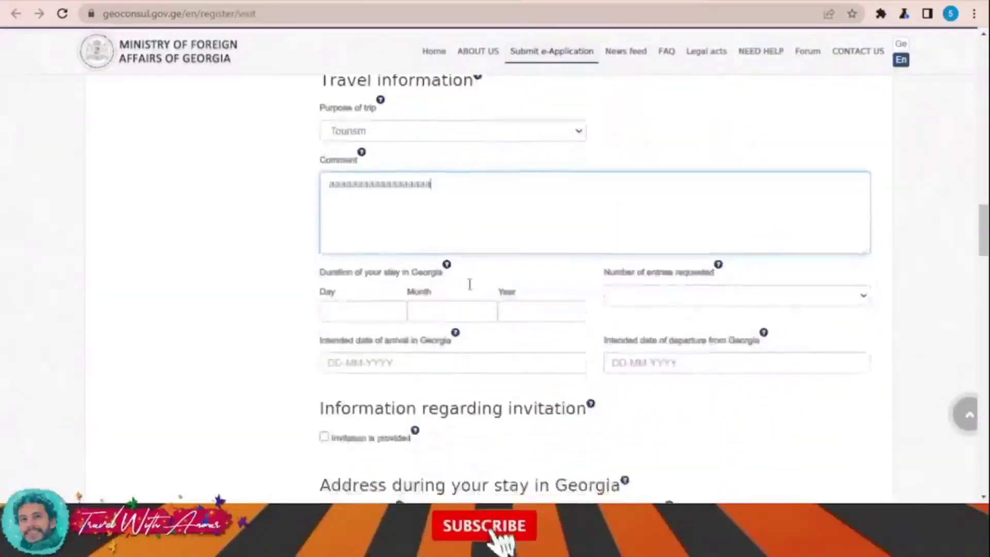
pyautogui.scroll(-1, 470, 284)
# Step: Enter a 30-day stay and request a Single entry
pyautogui.click(366, 241)
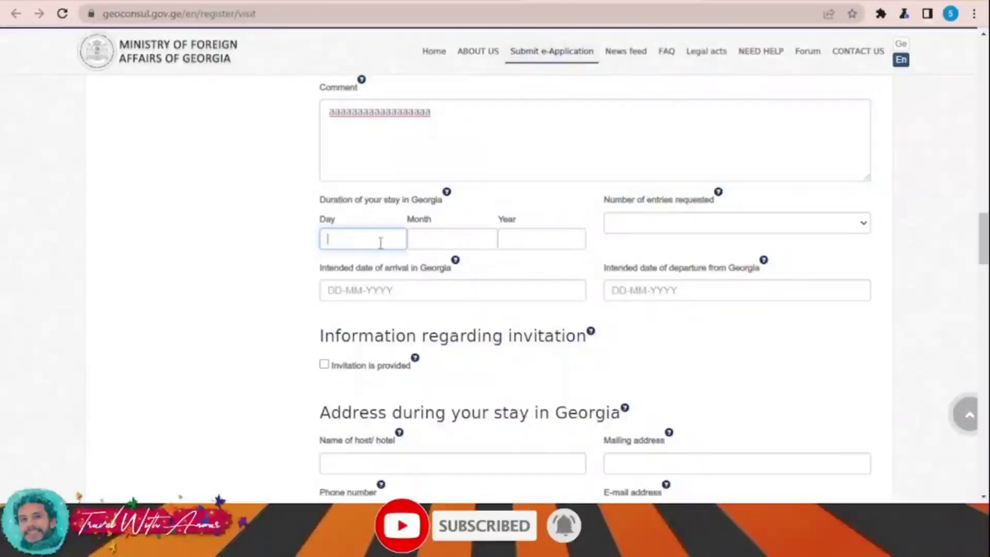
pyautogui.click(677, 223)
pyautogui.click(678, 258)
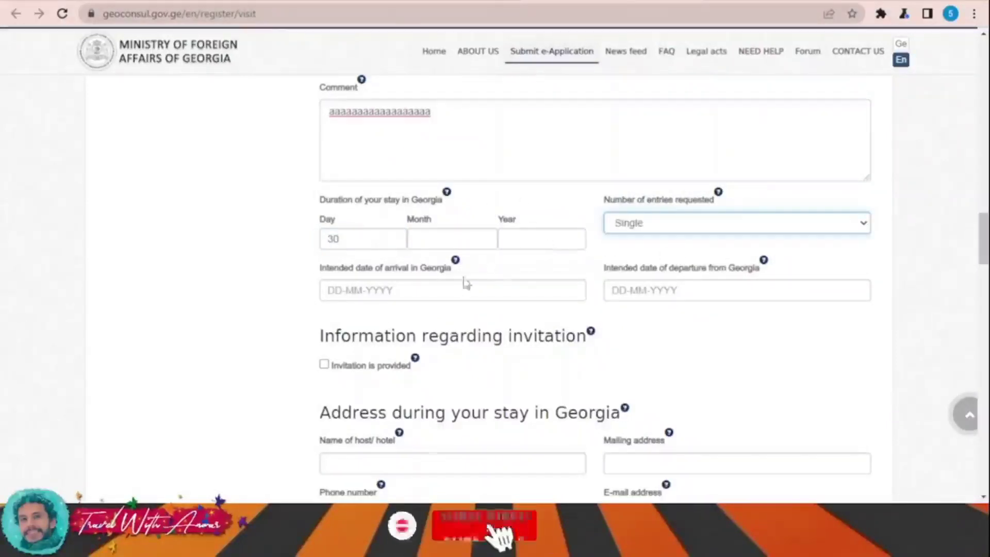
# Step: Set arrival to 30-09-2022 and departure to 31-10-2022 in the date pickers
pyautogui.click(438, 290)
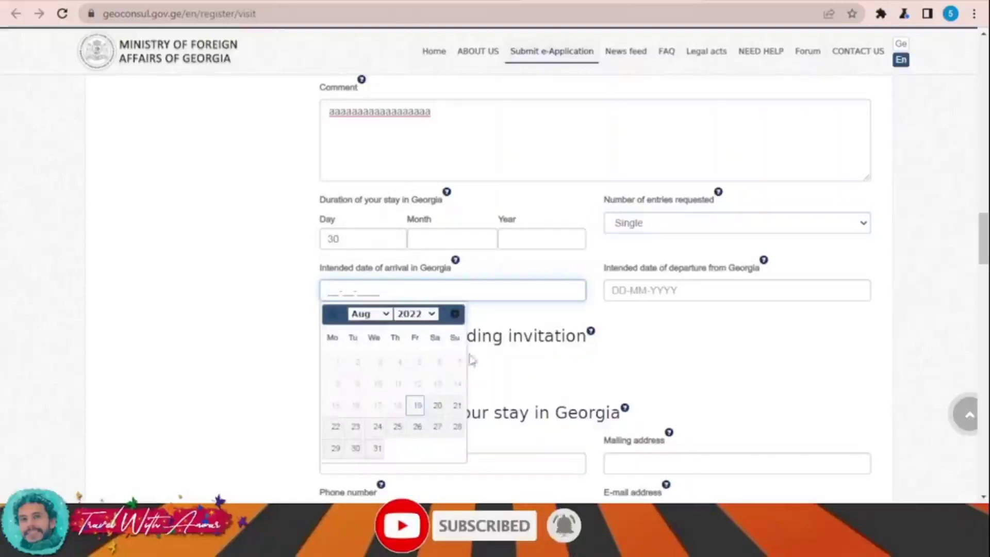
pyautogui.click(377, 314)
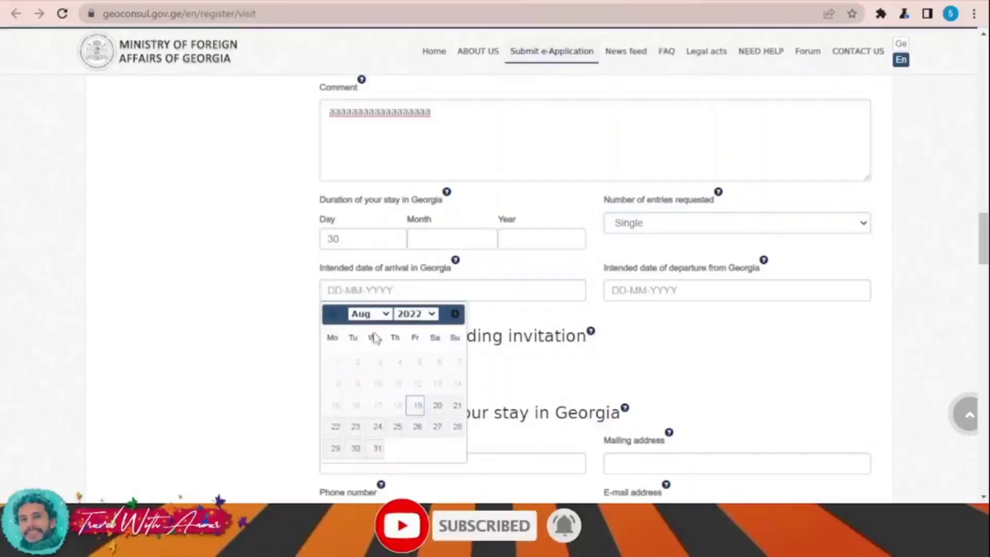
pyautogui.press('Down')
pyautogui.click(419, 448)
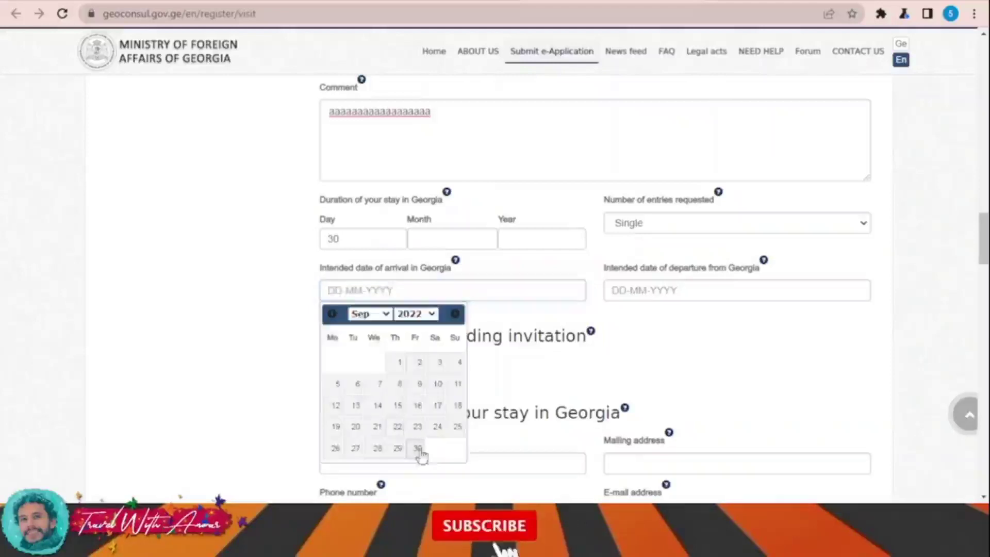
pyautogui.click(692, 291)
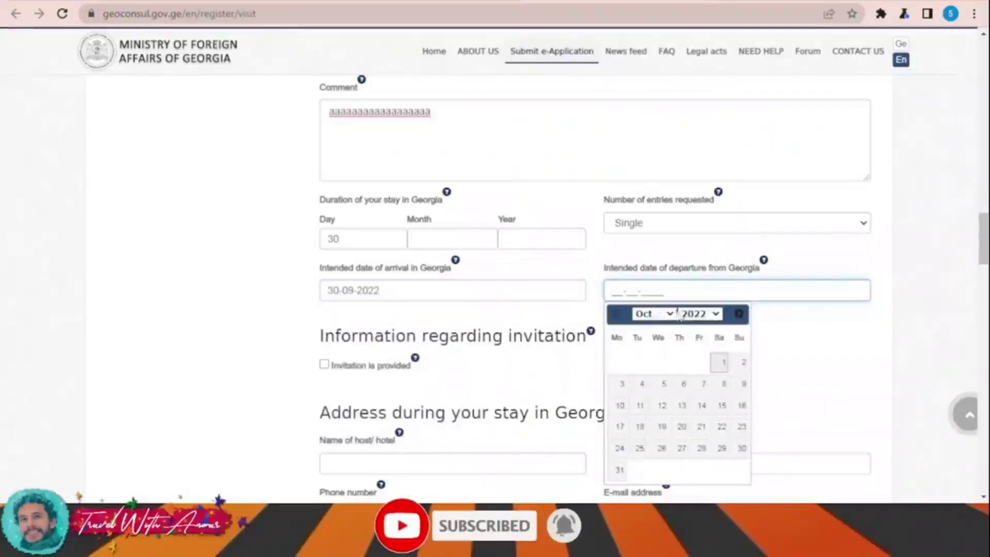
pyautogui.click(621, 470)
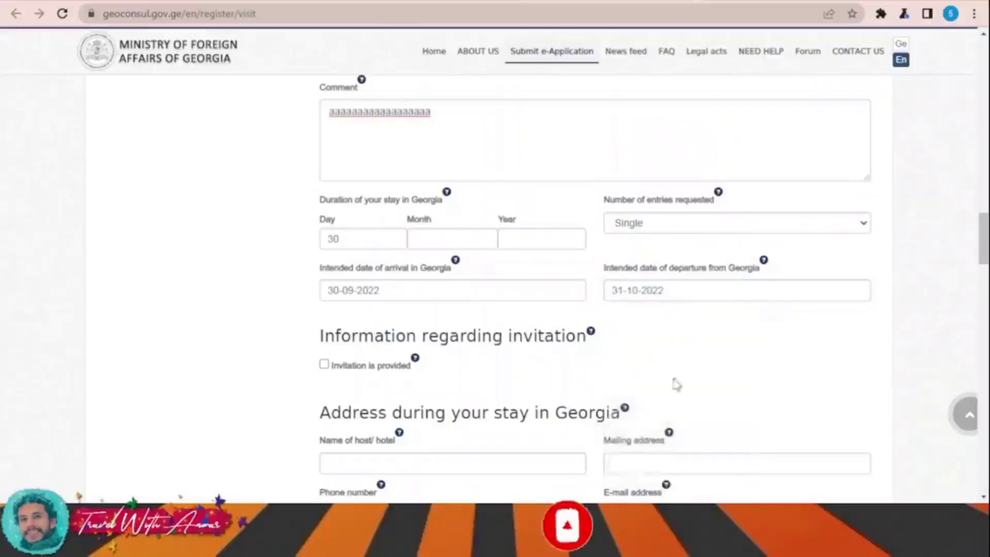
pyautogui.scroll(-2, 670, 361)
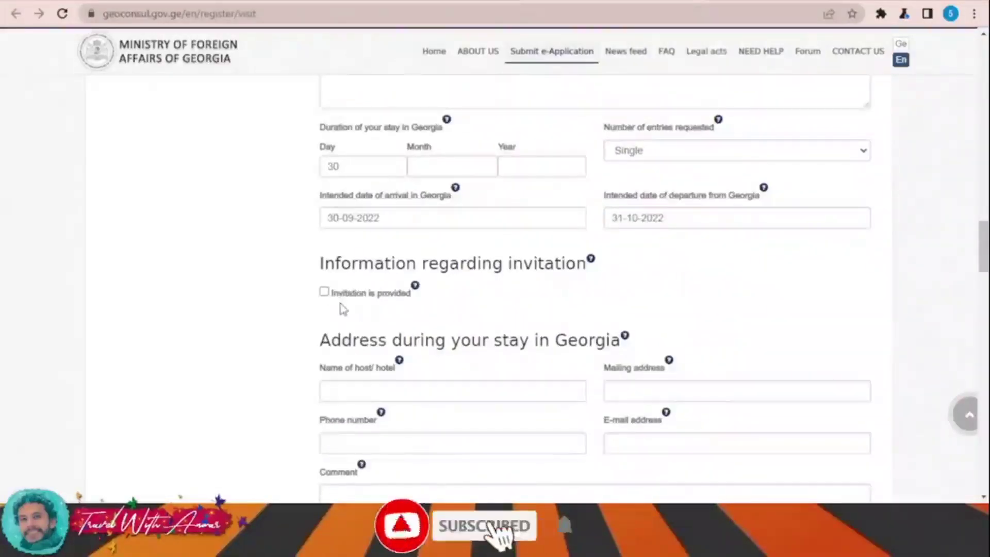
# Step: Fill in the host name, a placeholder mailing address and a phone number
pyautogui.scroll(-3, 343, 304)
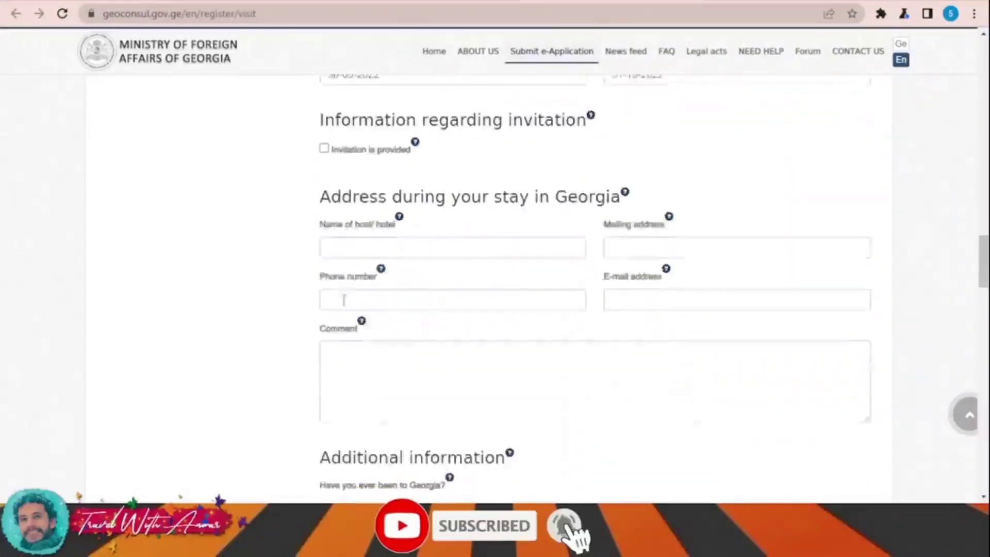
pyautogui.click(422, 249)
pyautogui.click(729, 245)
pyautogui.write('aaa')
pyautogui.click(420, 290)
pyautogui.write('123456')
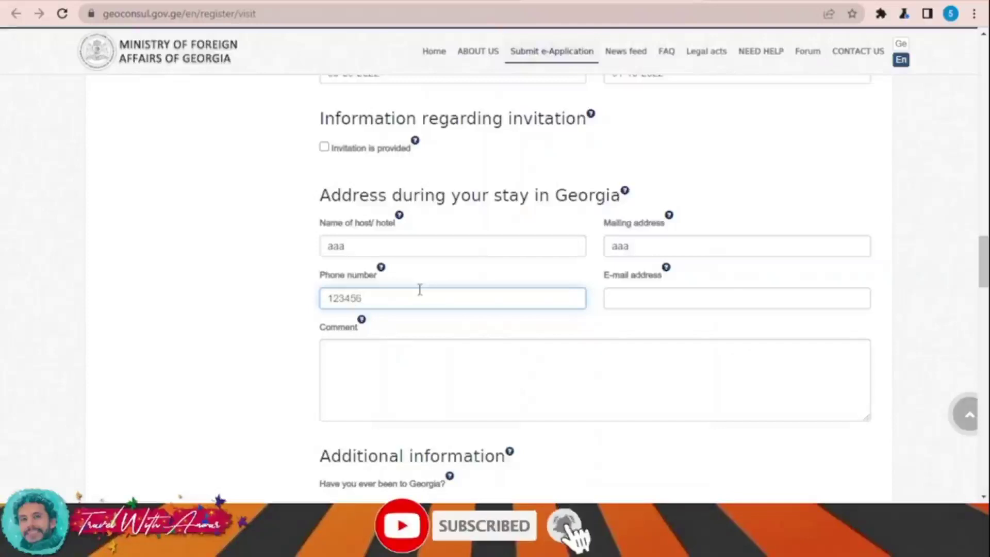
# Step: Answer No to the prior-visit, criminal-conviction and communicable-disease questions
pyautogui.scroll(-4, 657, 299)
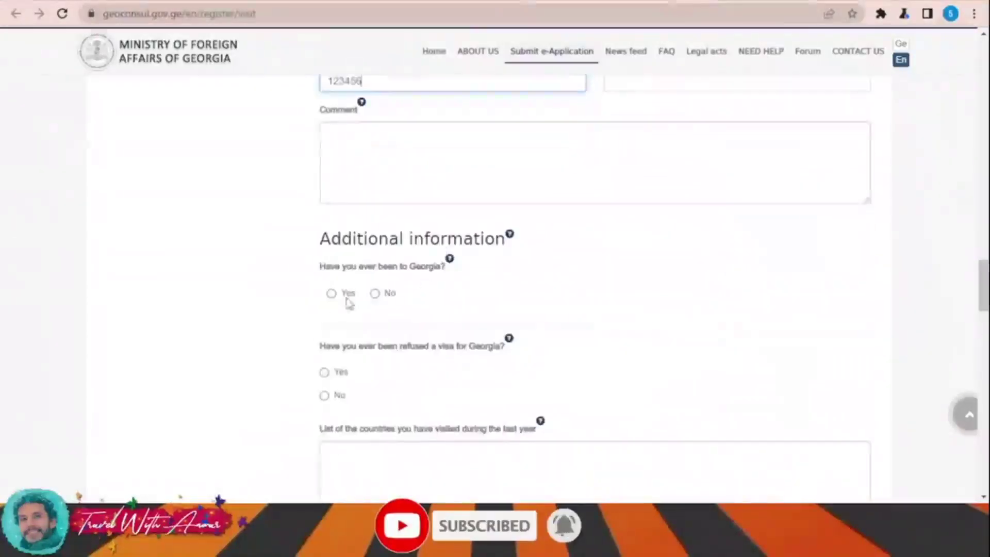
pyautogui.click(377, 294)
pyautogui.scroll(-3, 387, 301)
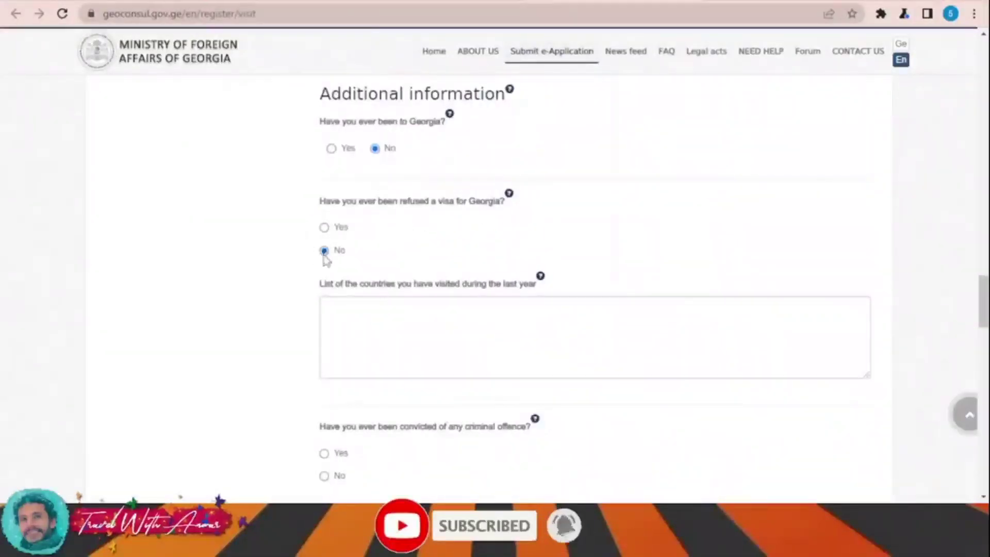
pyautogui.scroll(-2, 458, 273)
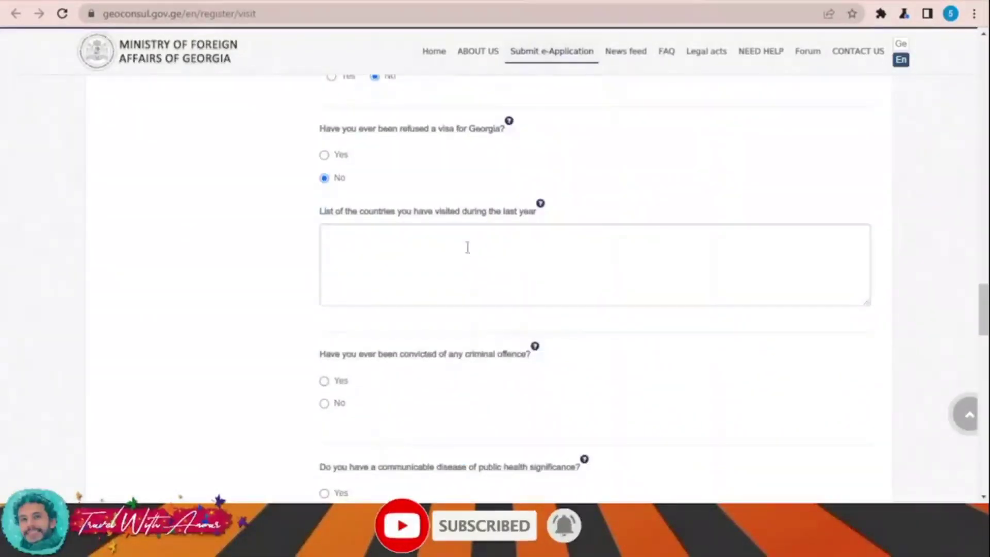
pyautogui.scroll(-4, 464, 227)
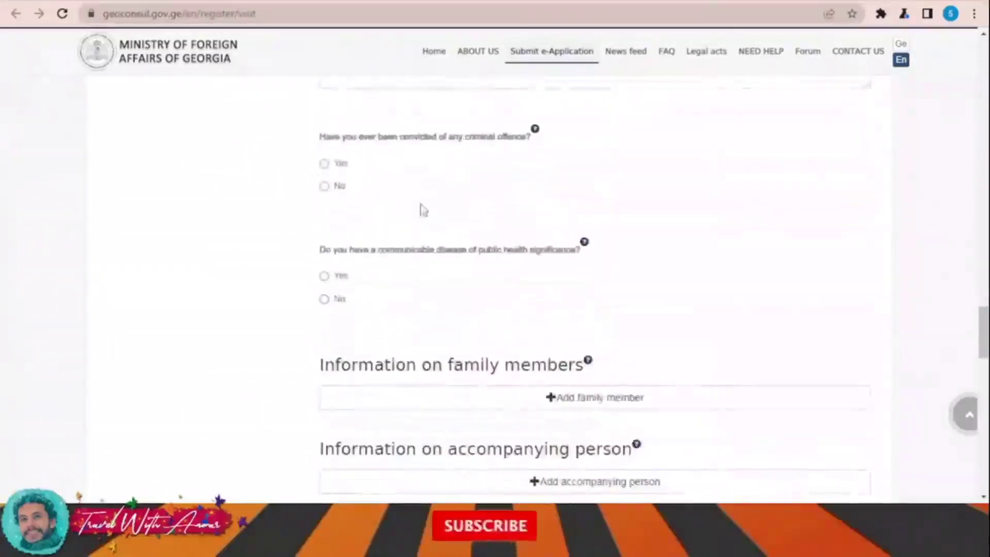
pyautogui.click(329, 187)
pyautogui.scroll(-2, 482, 253)
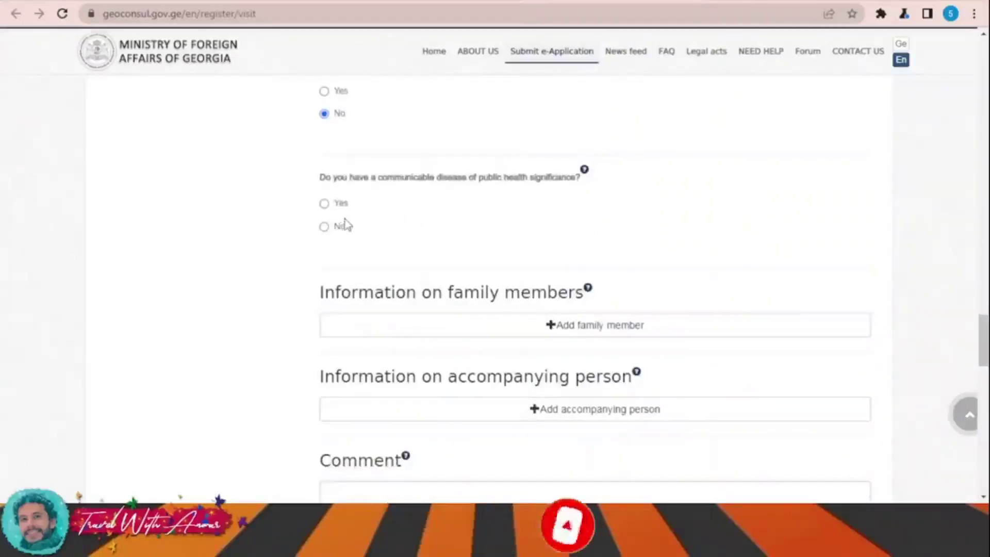
pyautogui.click(327, 227)
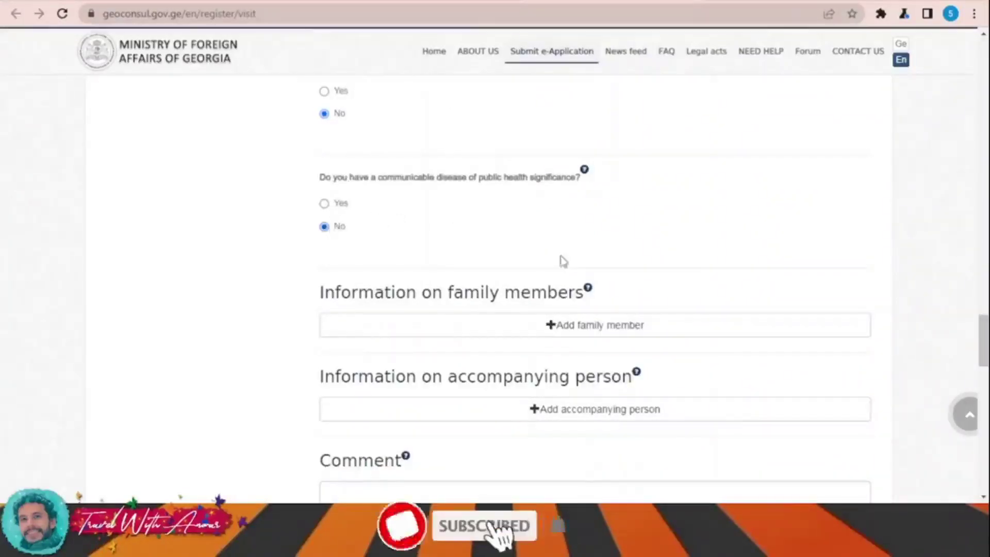
pyautogui.scroll(-3, 561, 260)
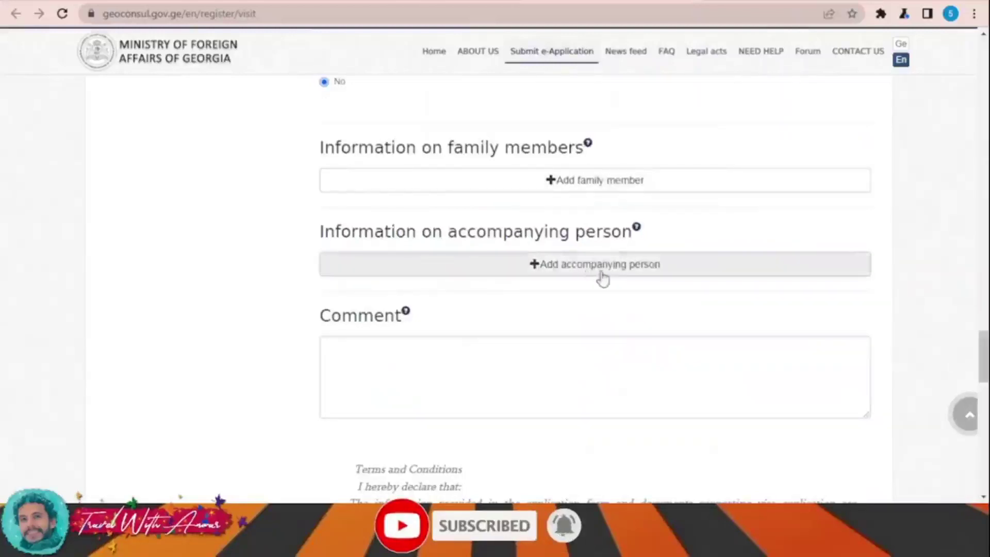
# Step: Tick the terms checkbox, try Next, and dismiss the required-fields alert
pyautogui.scroll(-15, 601, 277)
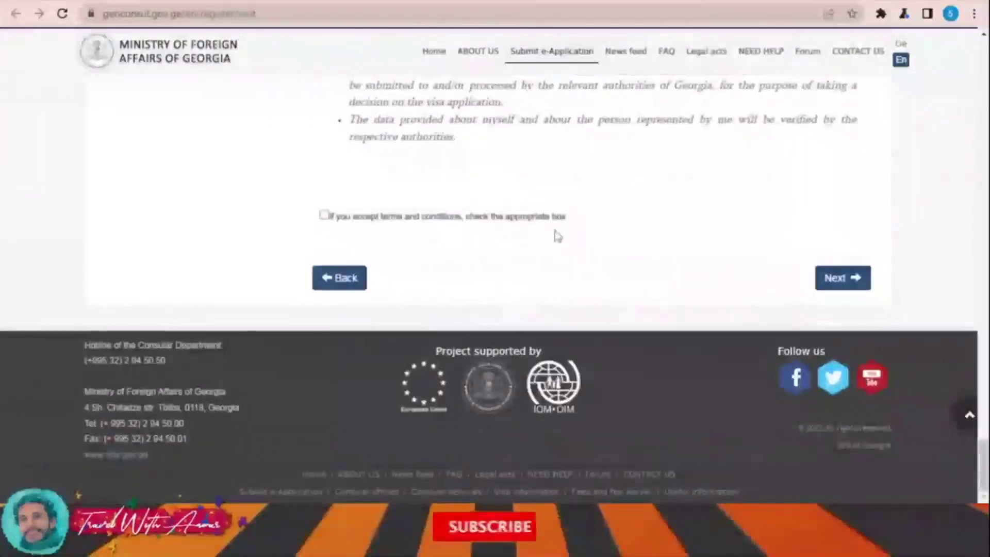
pyautogui.click(324, 215)
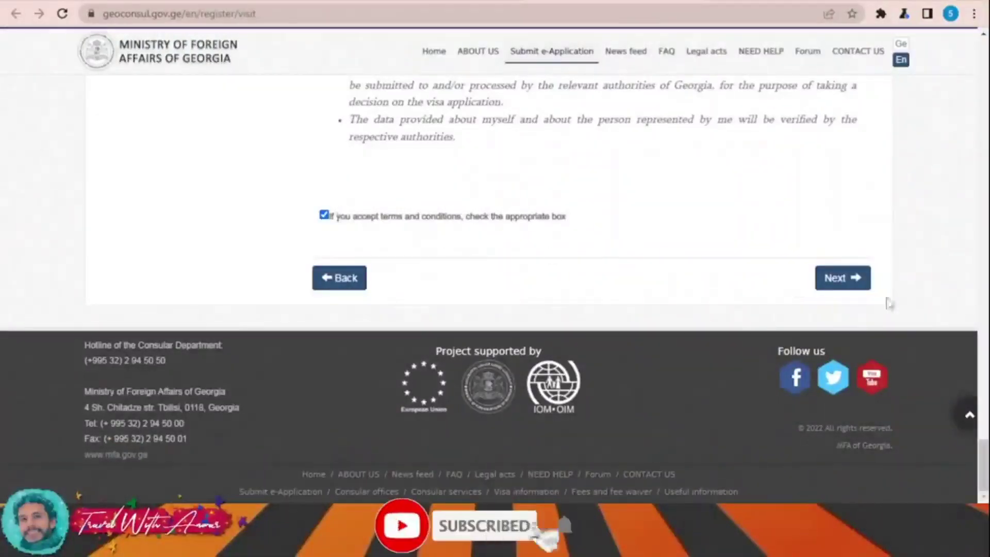
pyautogui.click(843, 281)
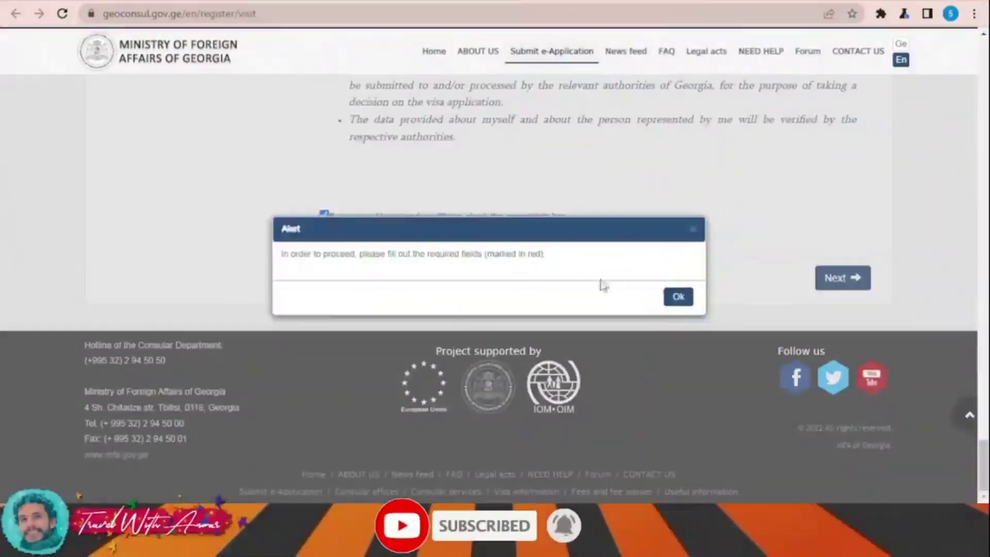
pyautogui.click(673, 299)
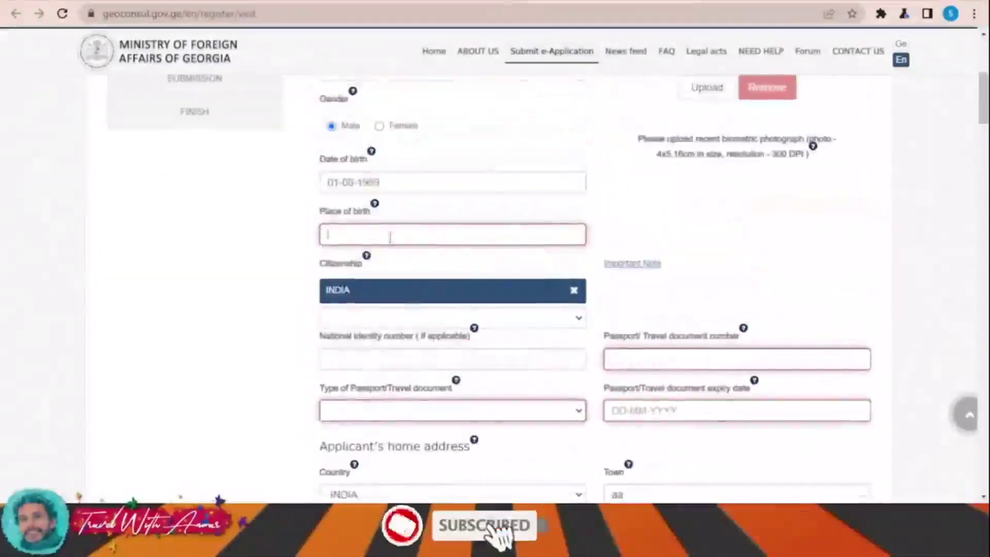
# Step: Enter place of birth and passport number, set document type Ordinary and expiry 01-08-2030
pyautogui.write('aaa')
pyautogui.scroll(-2, 598, 285)
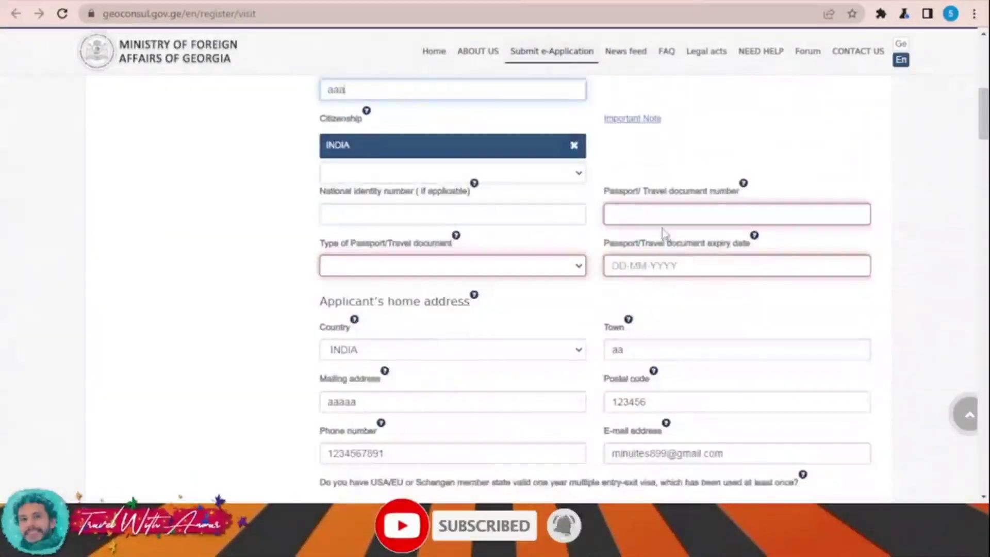
pyautogui.click(702, 252)
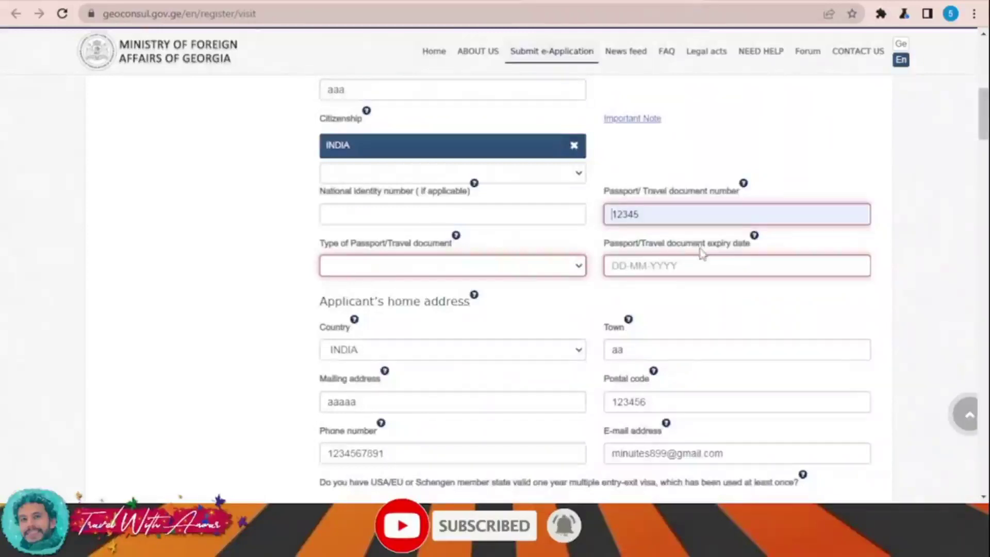
pyautogui.click(447, 269)
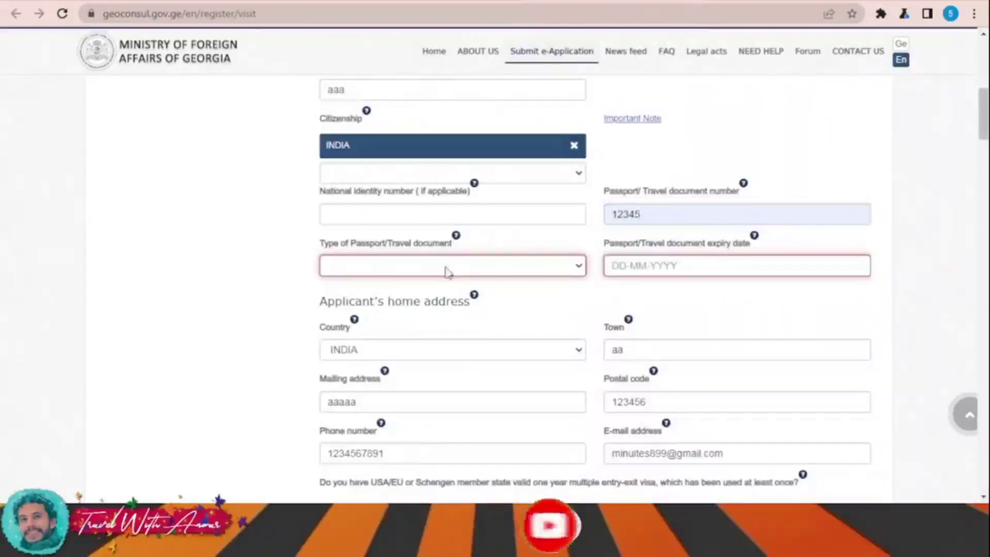
pyautogui.click(444, 330)
pyautogui.click(701, 265)
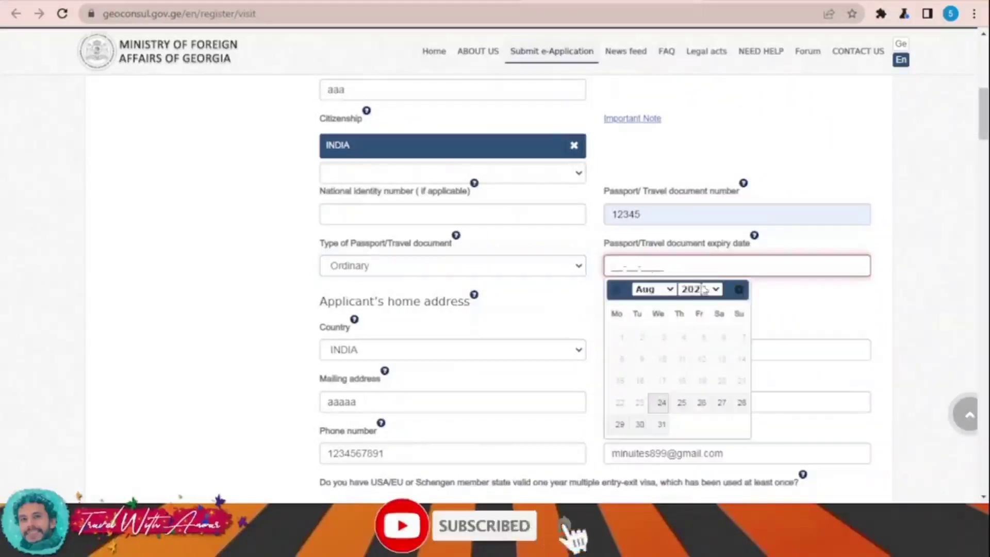
pyautogui.click(693, 162)
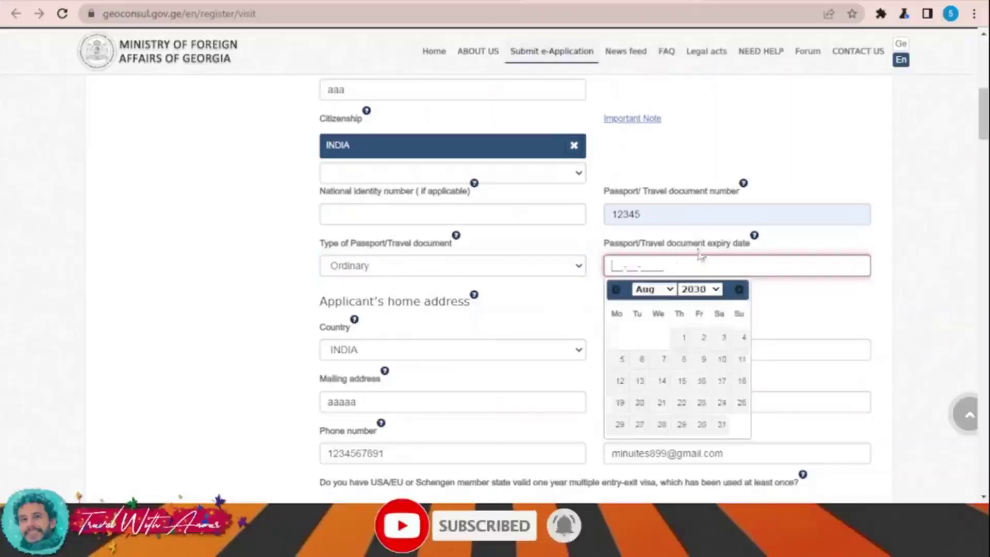
pyautogui.click(685, 338)
# Step: Dismiss another missing-fields alert and advance to the Documents/Comment step
pyautogui.scroll(-20, 854, 350)
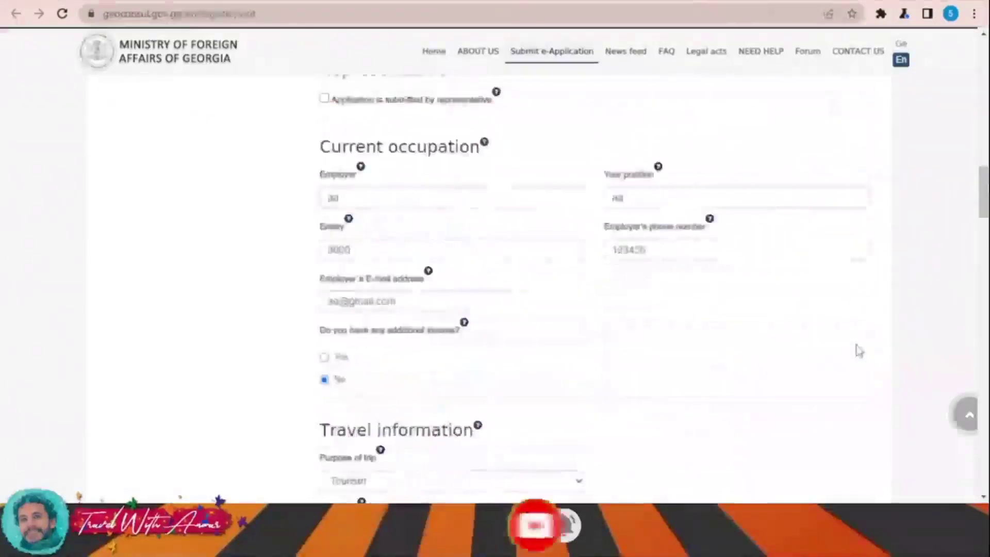
pyautogui.scroll(-20, 858, 351)
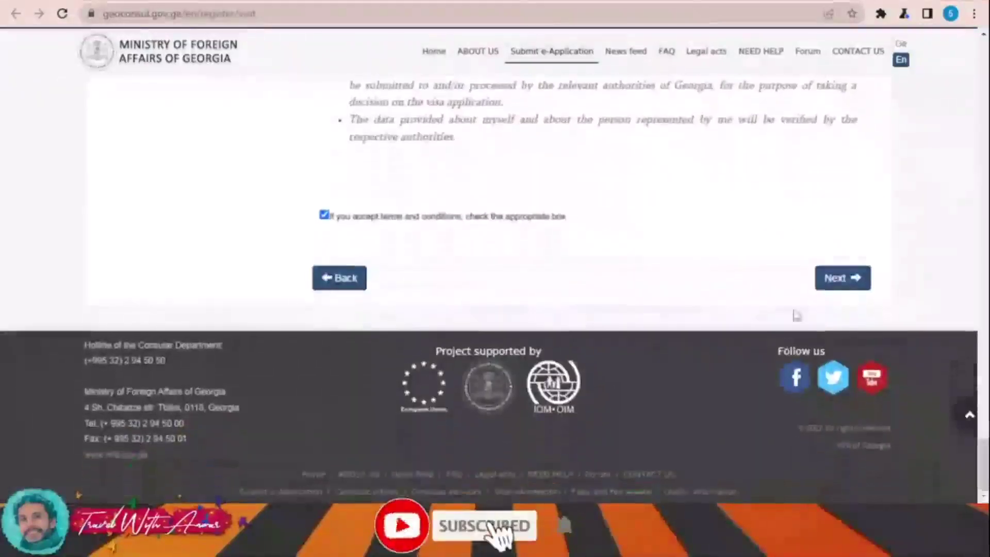
pyautogui.click(846, 279)
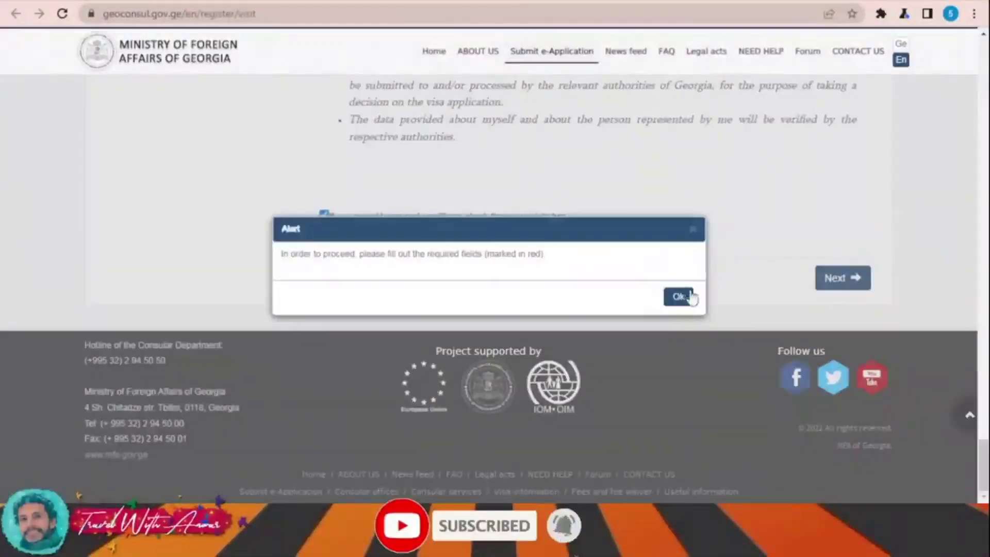
pyautogui.click(688, 294)
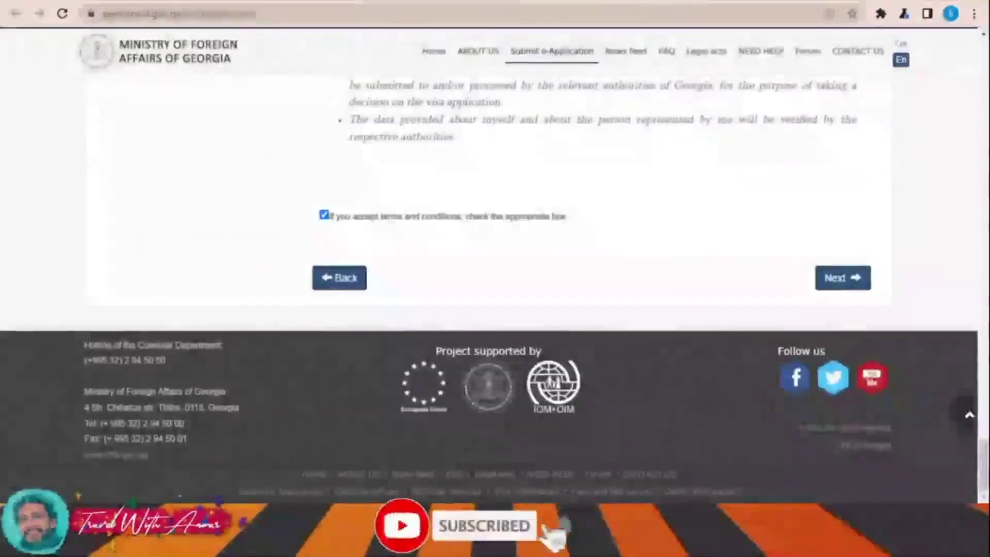
pyautogui.click(841, 285)
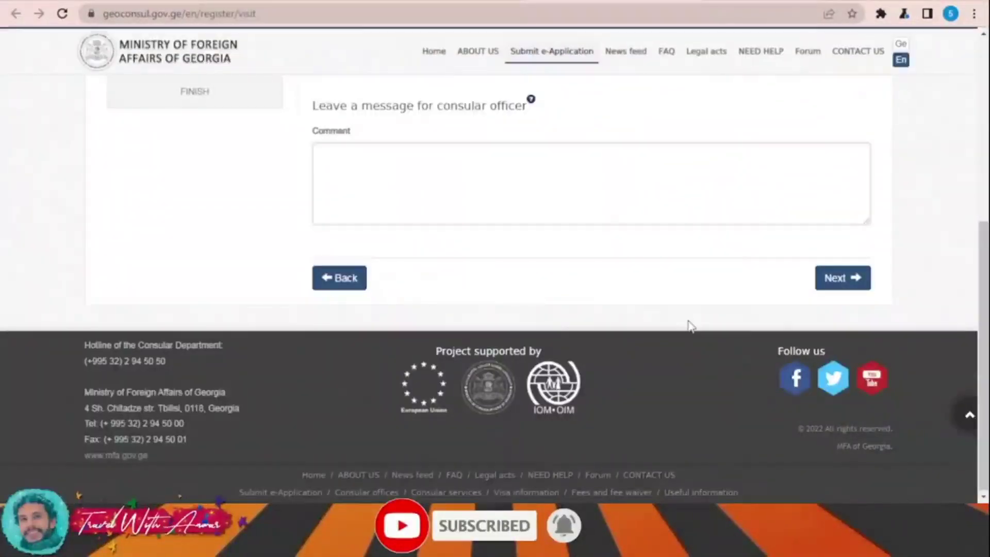
# Step: Upload eeee.pdf as a supporting document and save it in its file row
pyautogui.scroll(3, 690, 326)
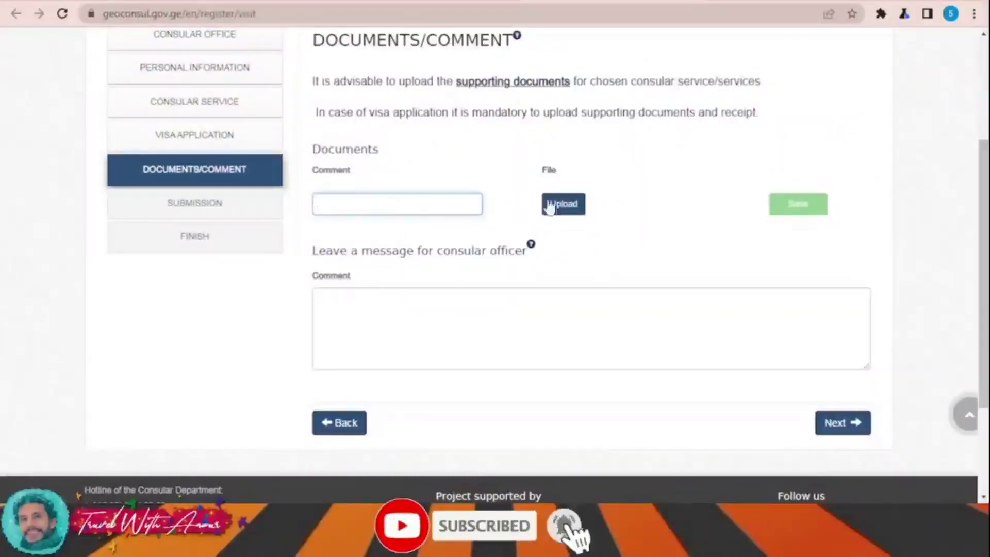
pyautogui.click(562, 209)
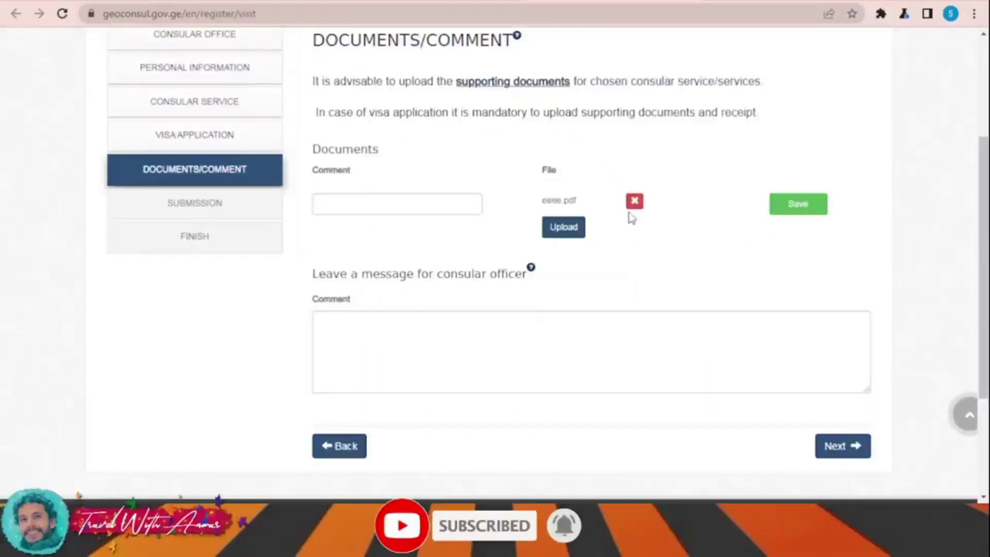
pyautogui.click(789, 206)
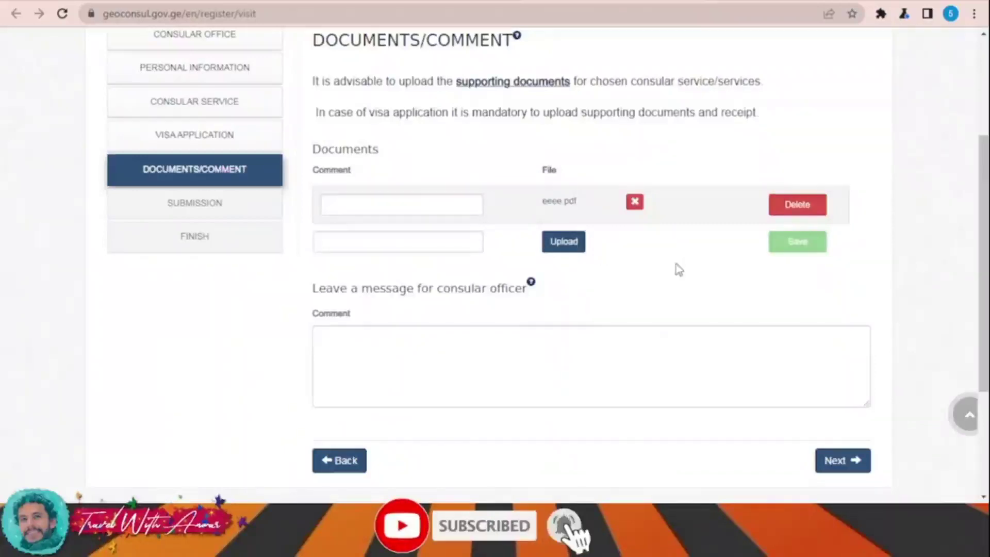
pyautogui.scroll(-3, 577, 248)
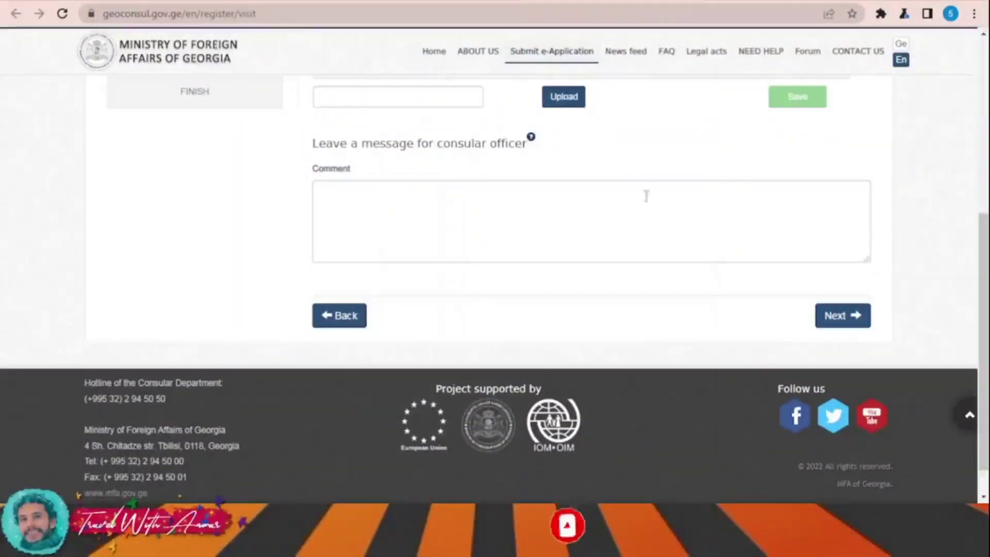
# Step: Go to the submission summary, attempt submitting, and dismiss the terms-not-accepted alert
pyautogui.click(851, 315)
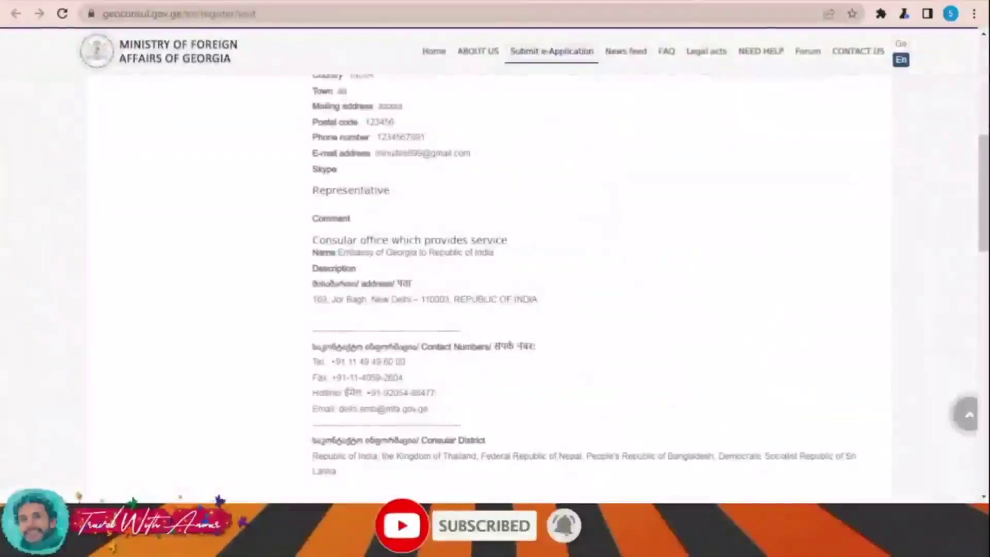
pyautogui.scroll(-7, 678, 304)
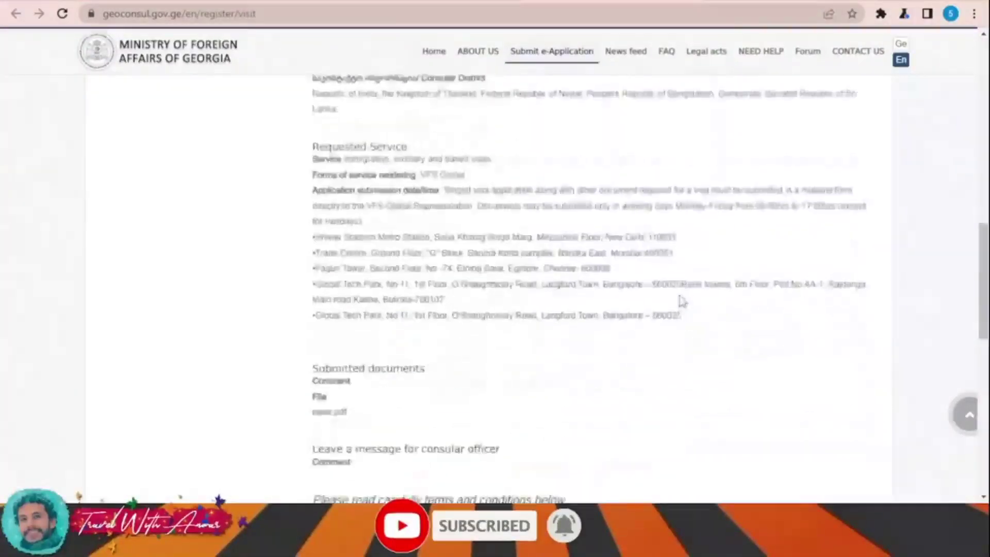
pyautogui.scroll(-11, 682, 301)
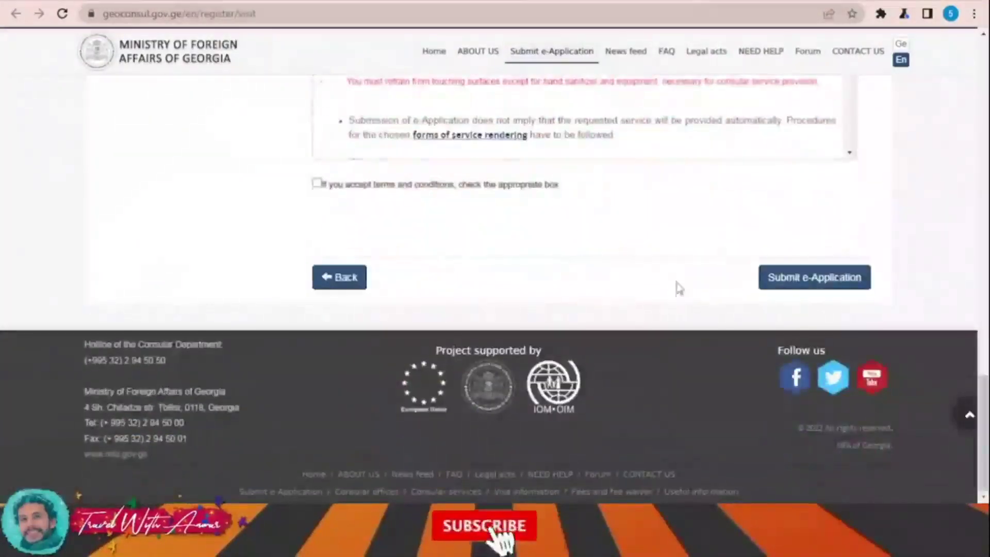
pyautogui.click(817, 278)
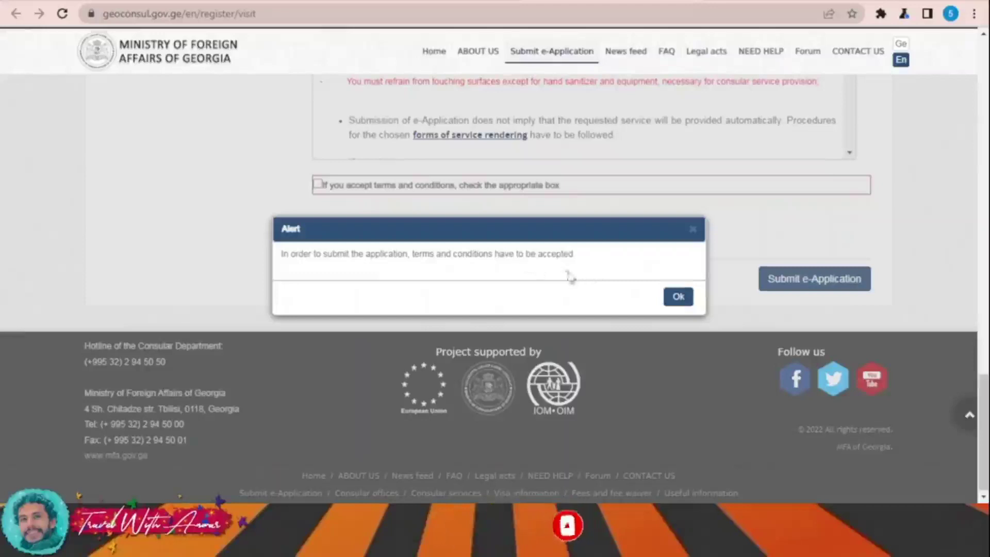
pyautogui.click(679, 297)
# Step: Accept the terms, enter the security code, and submit the e-application
pyautogui.click(317, 234)
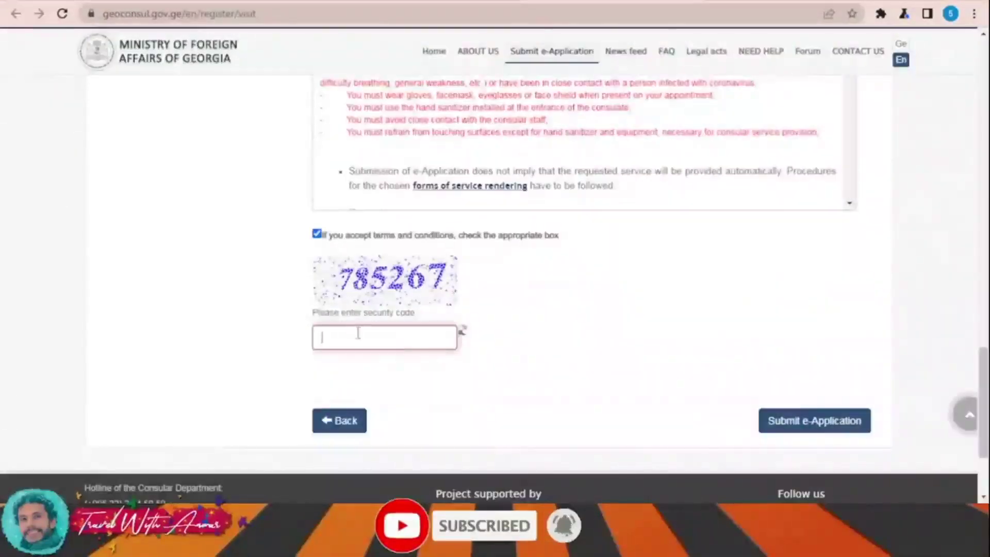
pyautogui.write('785267')
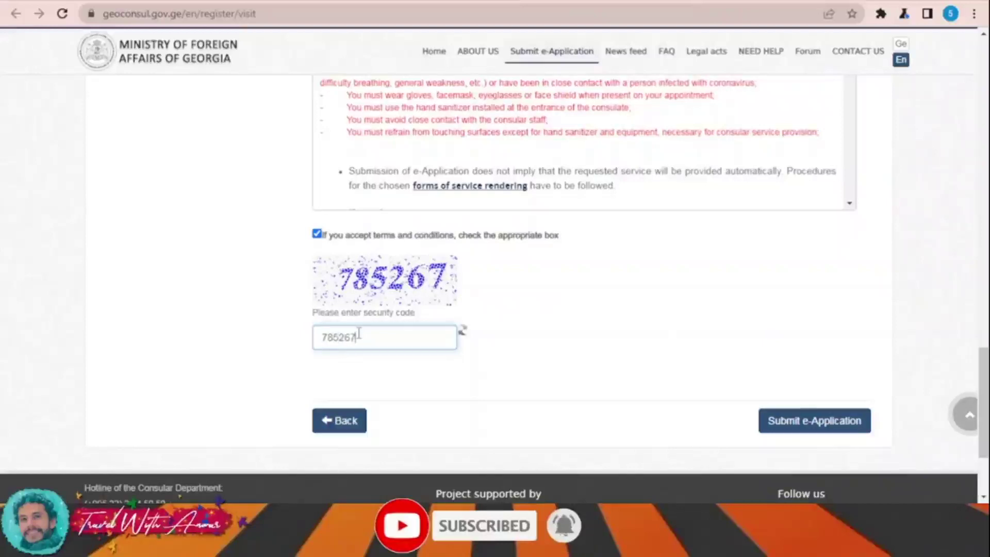
pyautogui.click(829, 420)
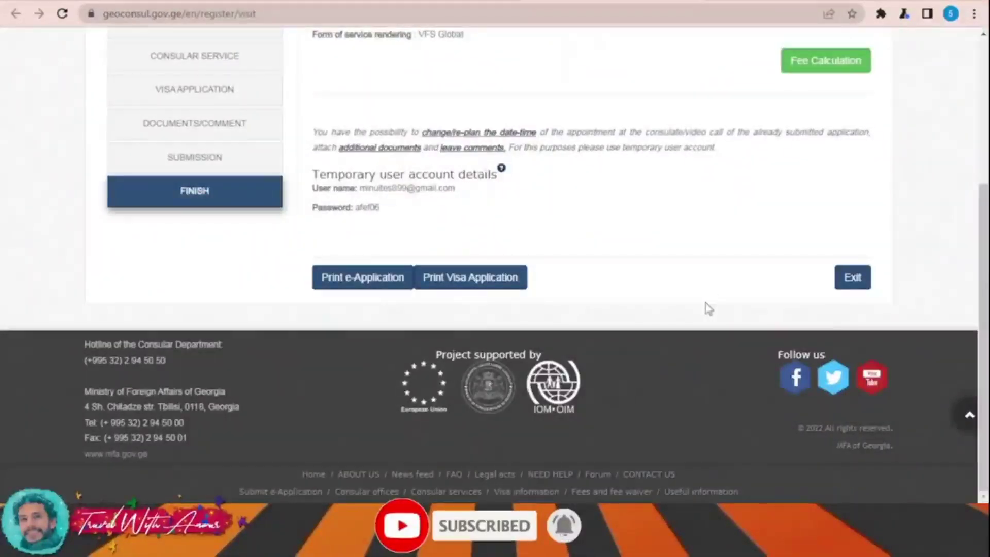
# Step: Generate the printable visa application PDF with Print Visa Application on the Finish page
pyautogui.scroll(1, 704, 303)
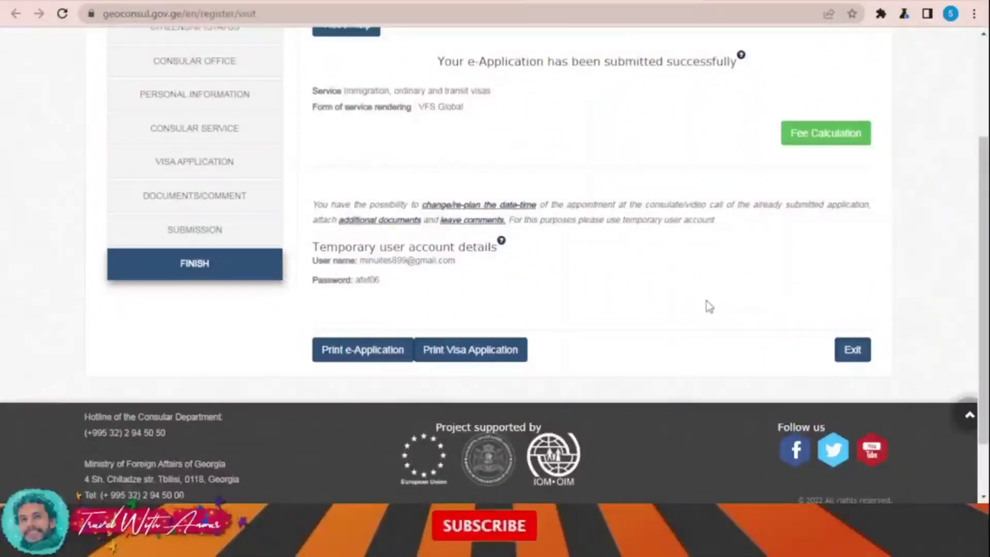
pyautogui.scroll(1, 717, 318)
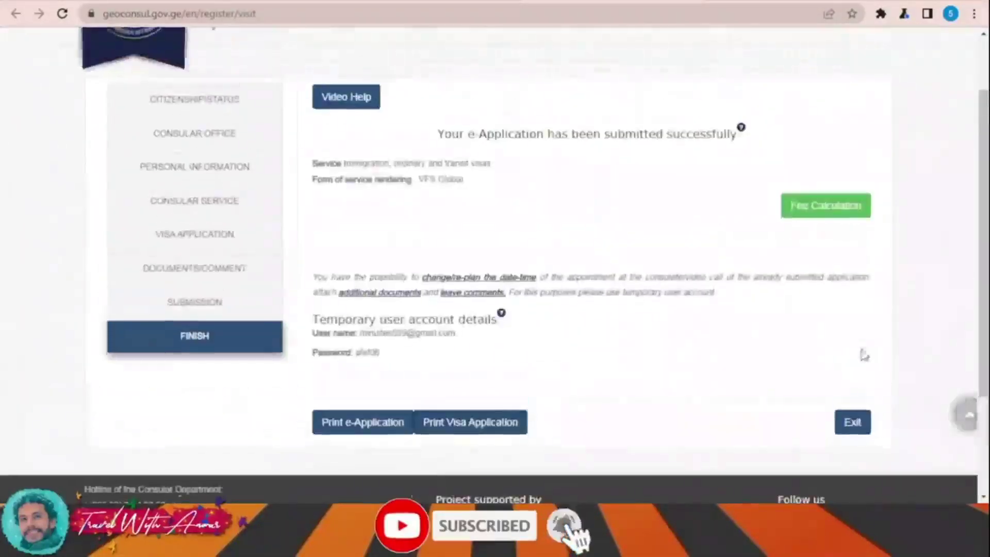
pyautogui.scroll(-1, 613, 350)
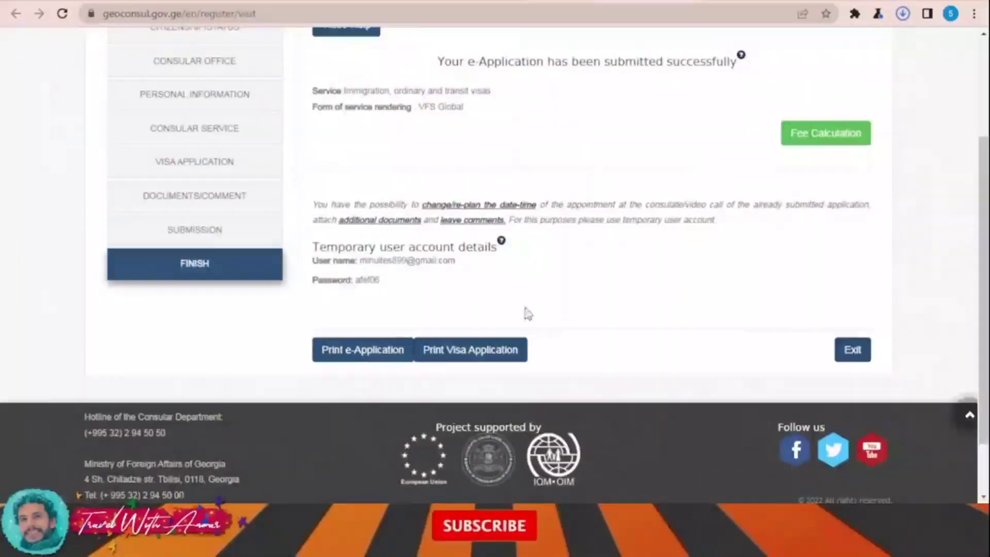
pyautogui.click(481, 350)
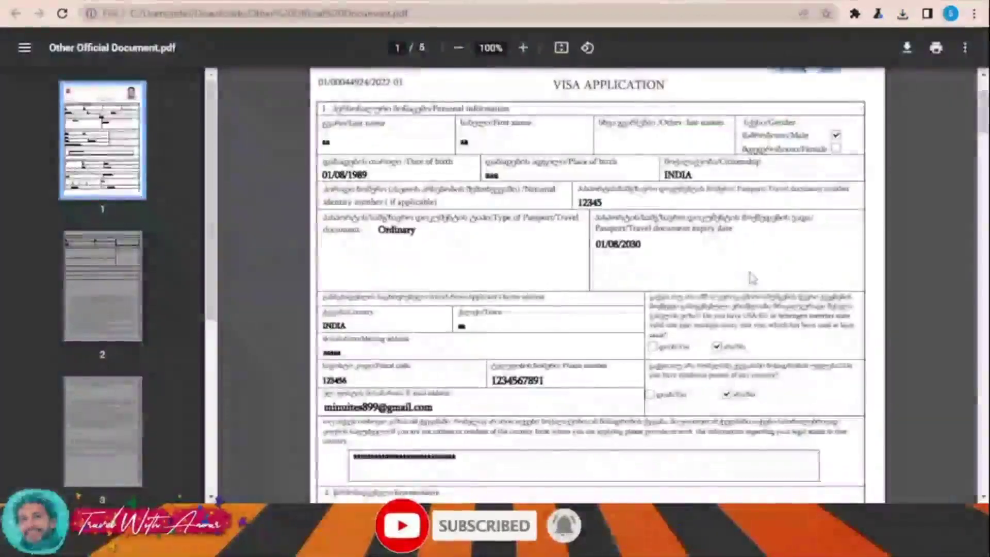
# Step: Scroll through all five pages of Other Official Document.pdf in the viewer
pyautogui.scroll(-15, 751, 279)
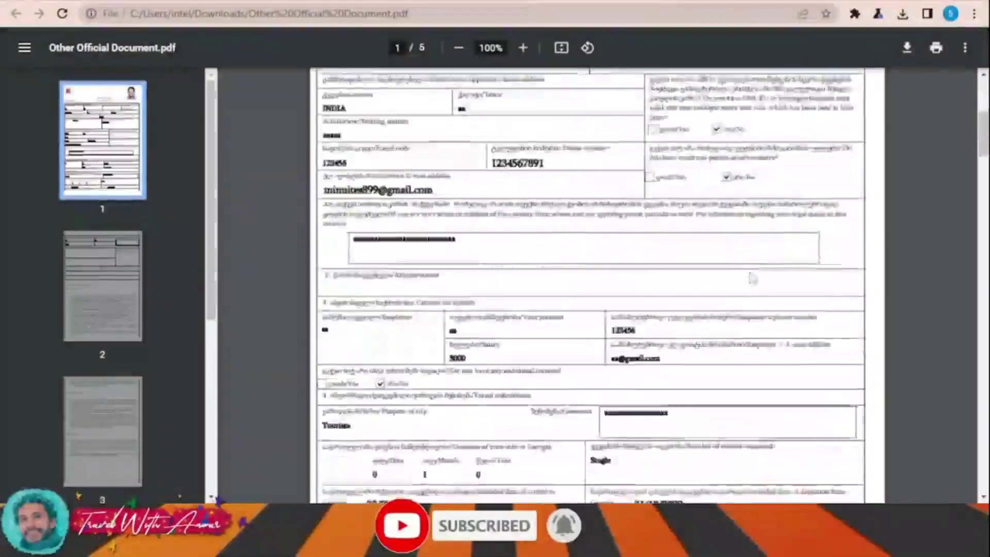
pyautogui.scroll(-15, 751, 278)
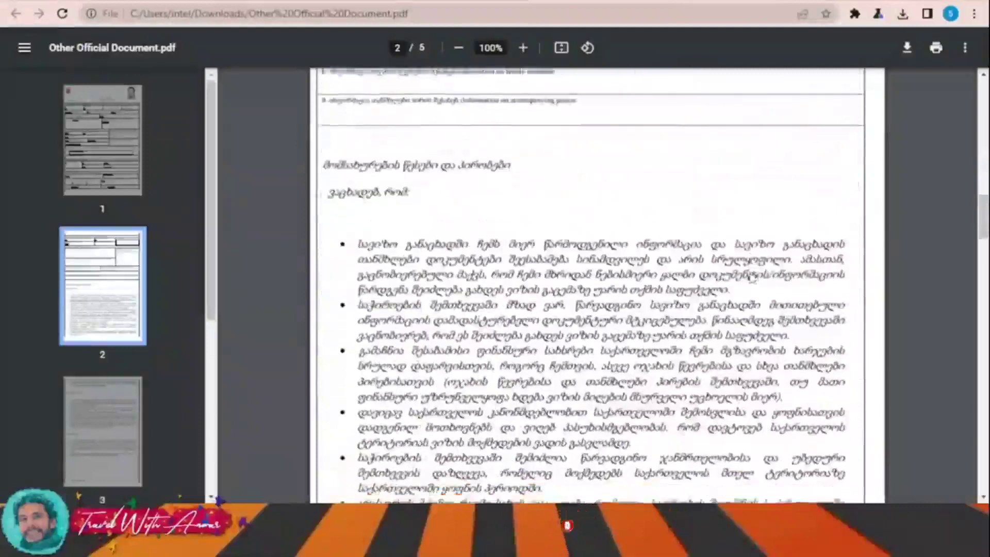
pyautogui.scroll(-20, 751, 278)
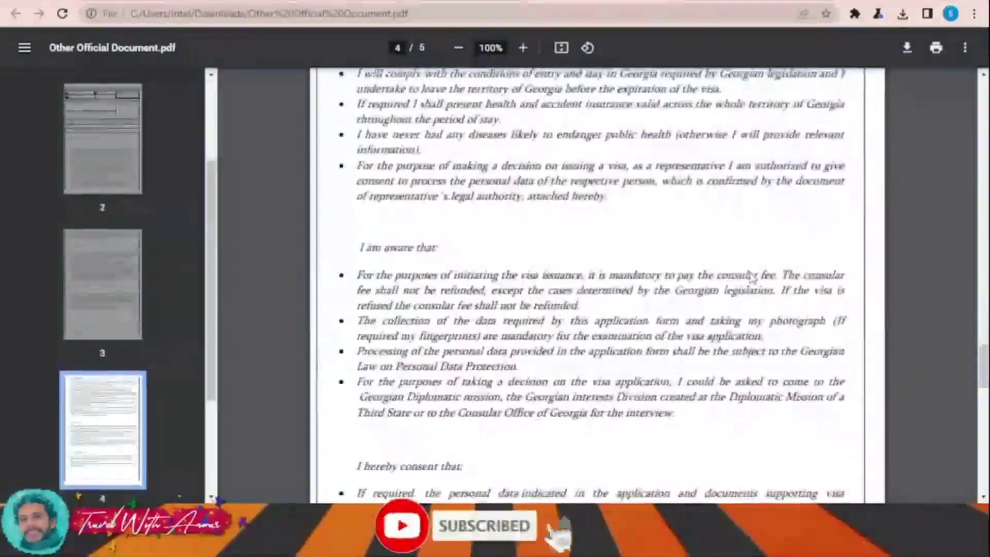
pyautogui.scroll(5, 751, 278)
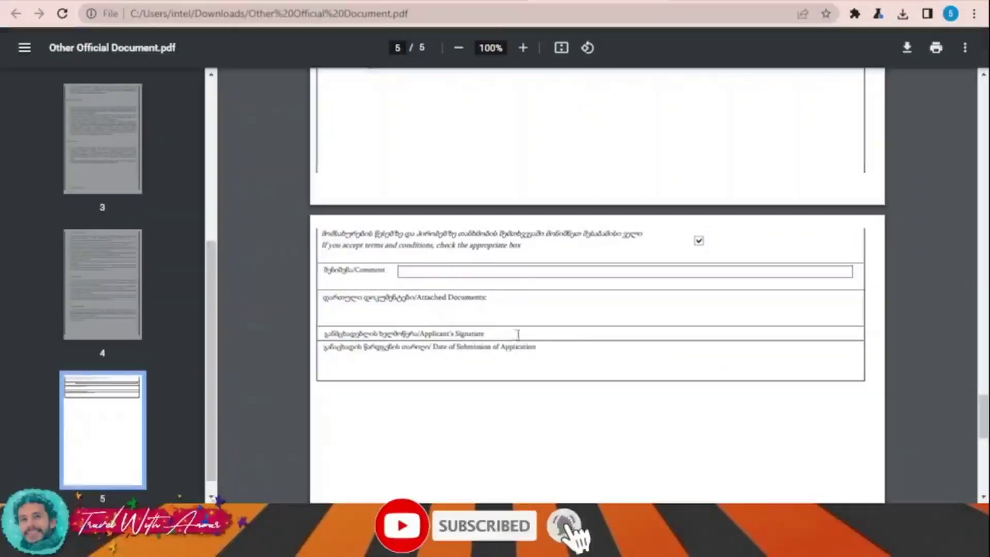
pyautogui.scroll(-5, 514, 339)
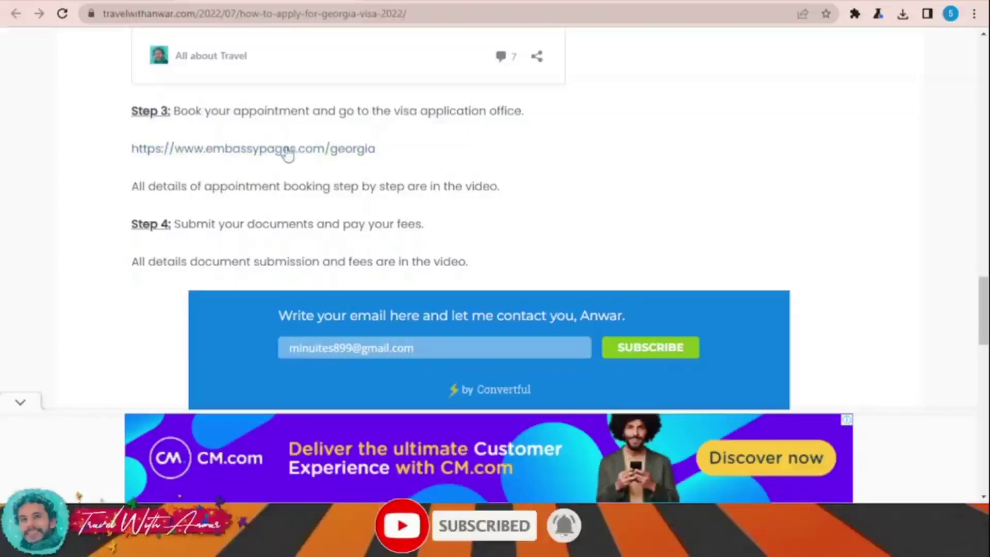
# Step: Open embassypages.com/georgia from the article and browse its embassy and consulate lists
pyautogui.click(253, 148)
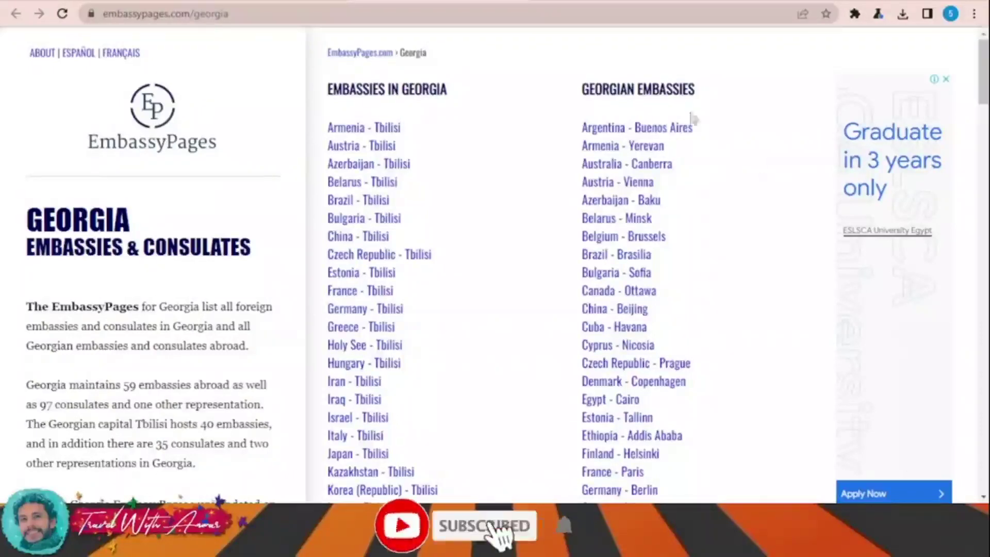
pyautogui.scroll(-20, 710, 153)
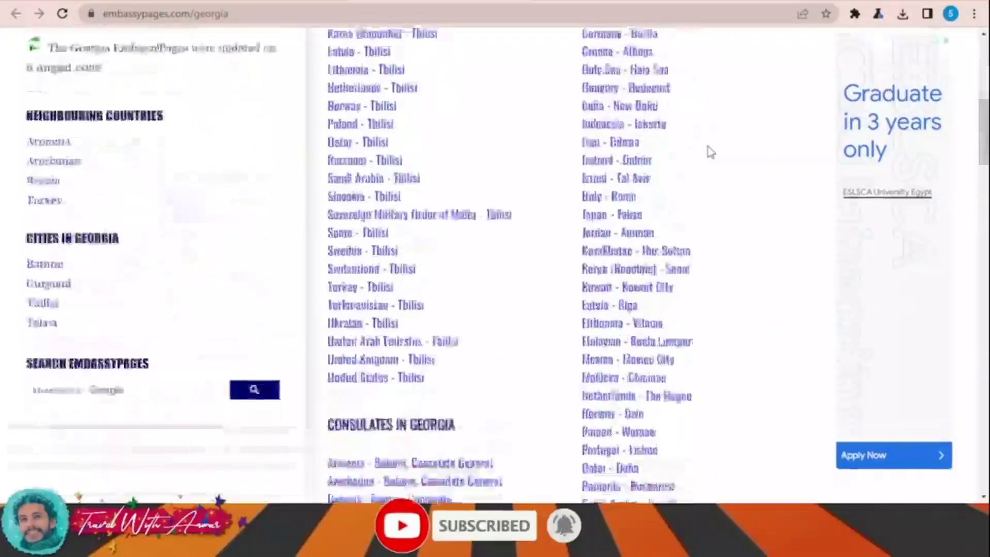
pyautogui.scroll(-20, 710, 153)
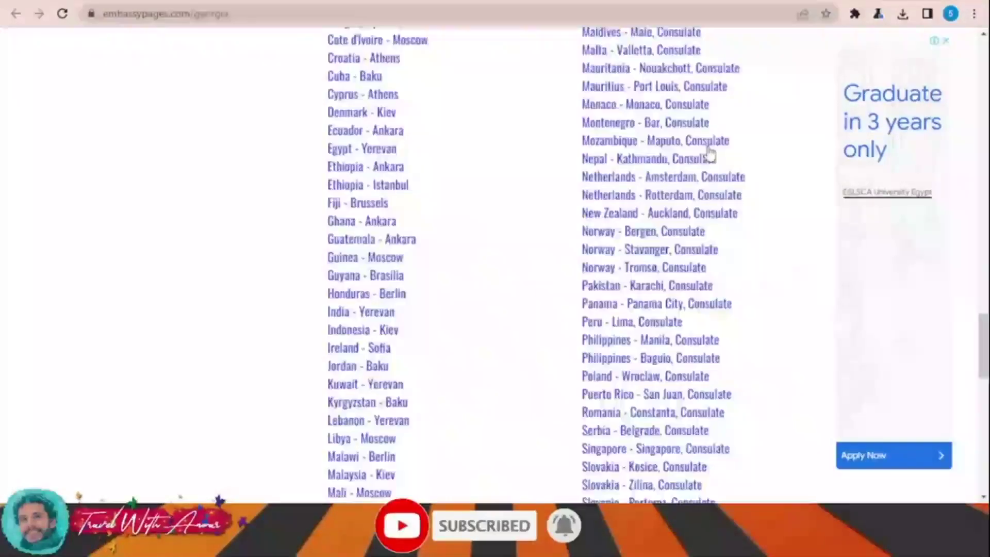
pyautogui.scroll(20, 710, 153)
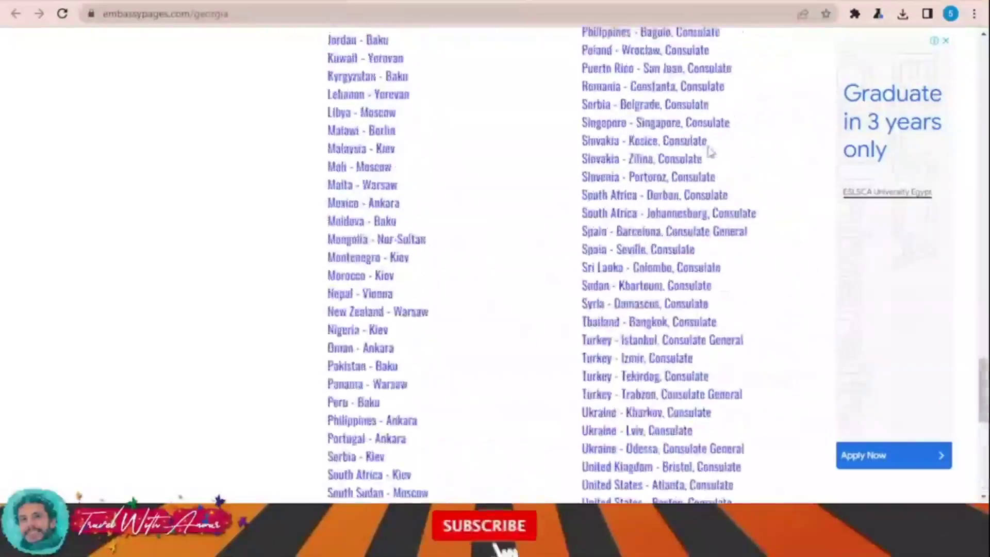
pyautogui.scroll(20, 711, 154)
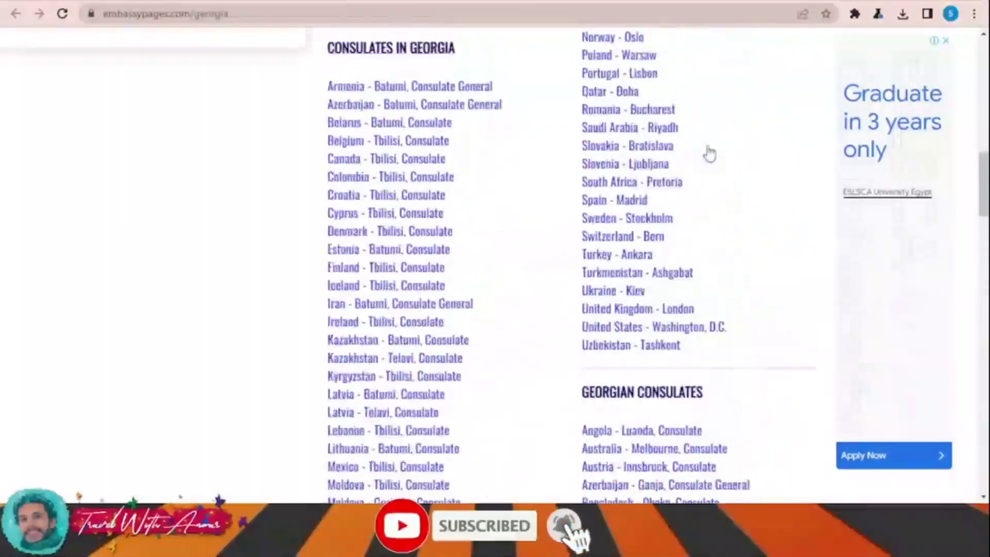
pyautogui.scroll(3, 711, 153)
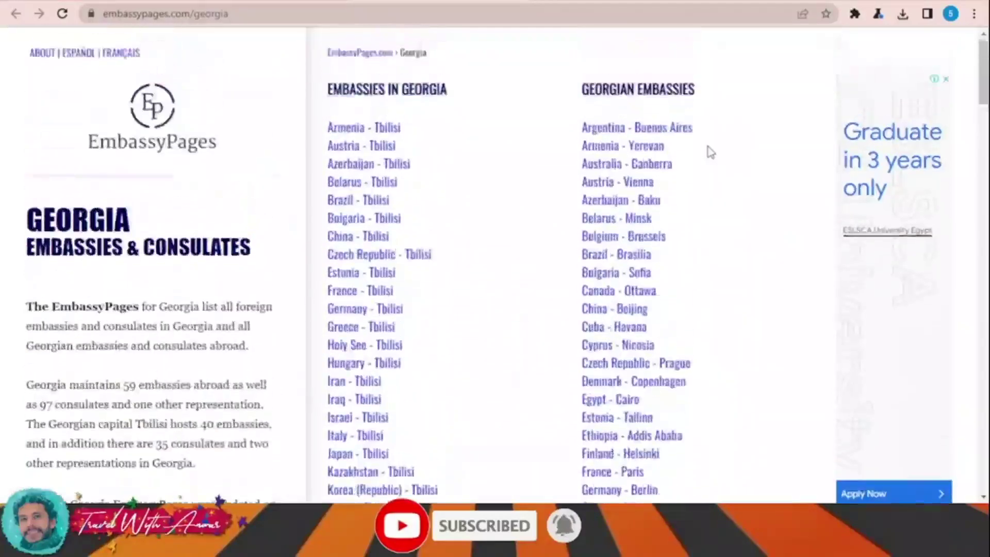
pyautogui.scroll(-5, 711, 154)
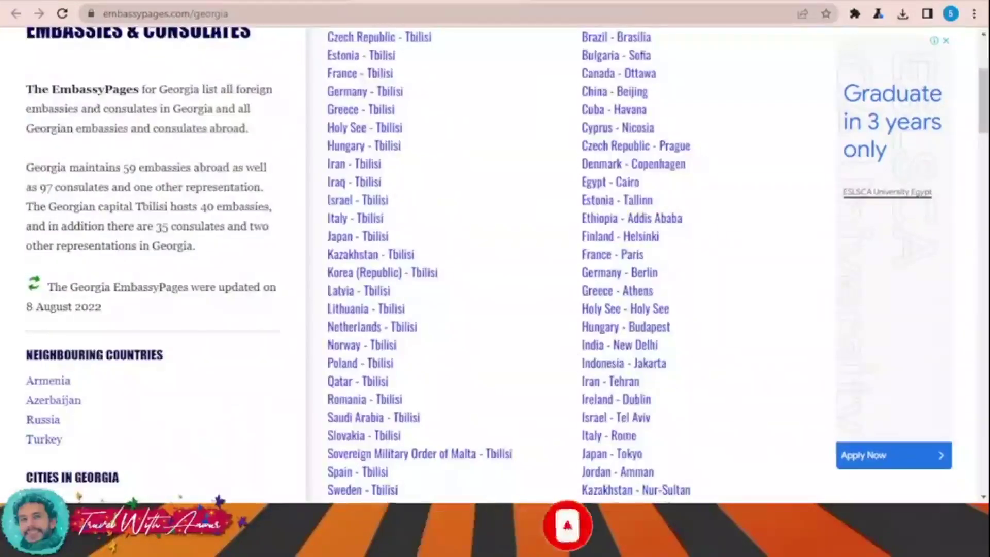
pyautogui.scroll(-3, 650, 482)
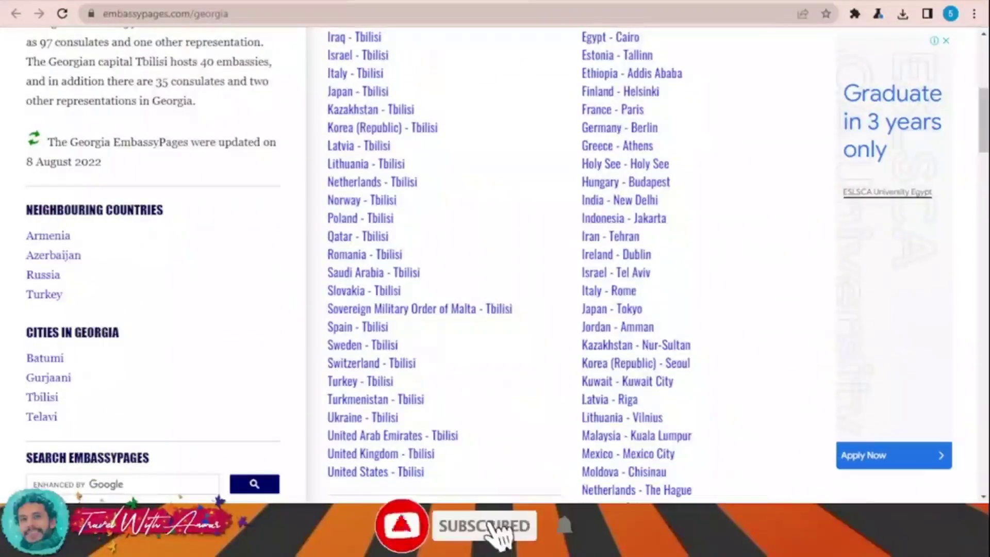